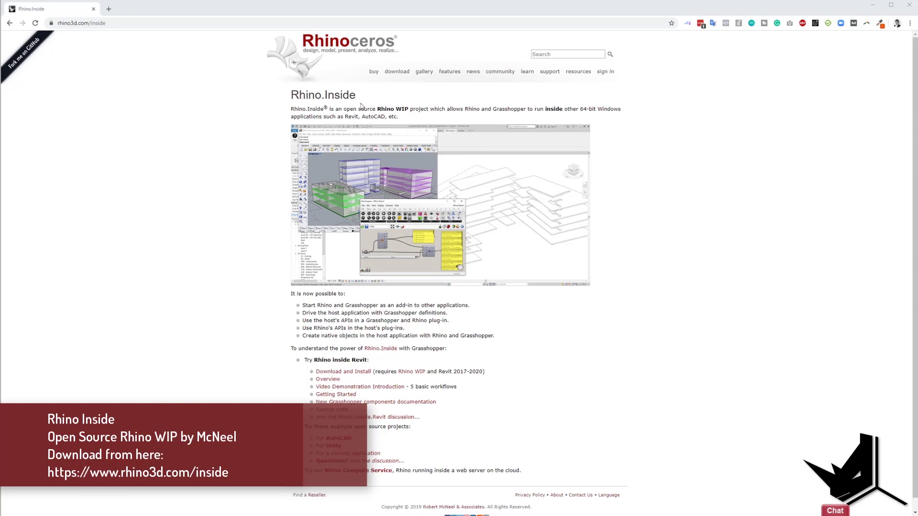
Step: Load the Rhino add-in inside the open Revit sample project
scroll(507, 330, down, 1)
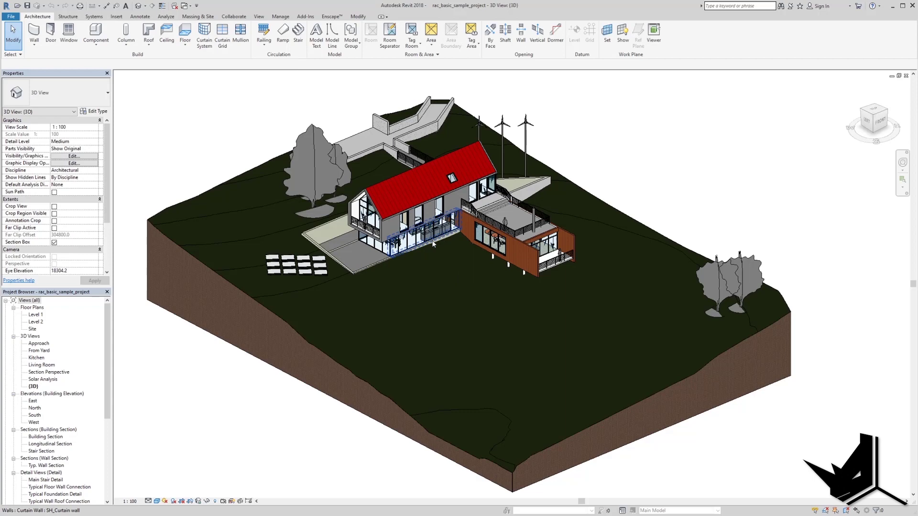
middle_drag(447, 196, 447, 222)
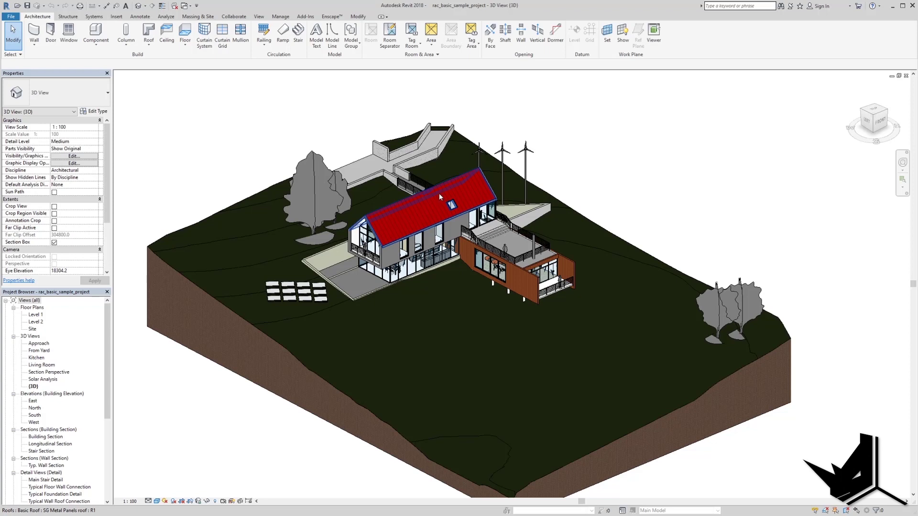
click(306, 17)
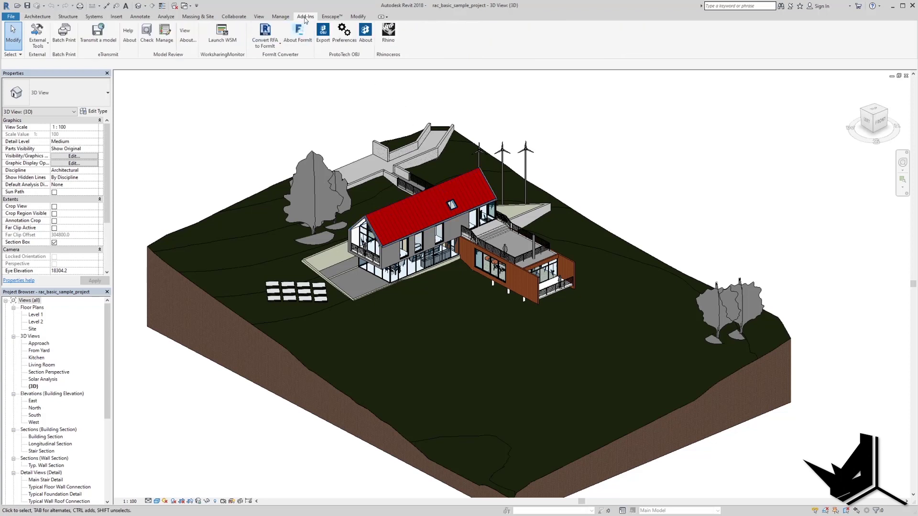
click(389, 31)
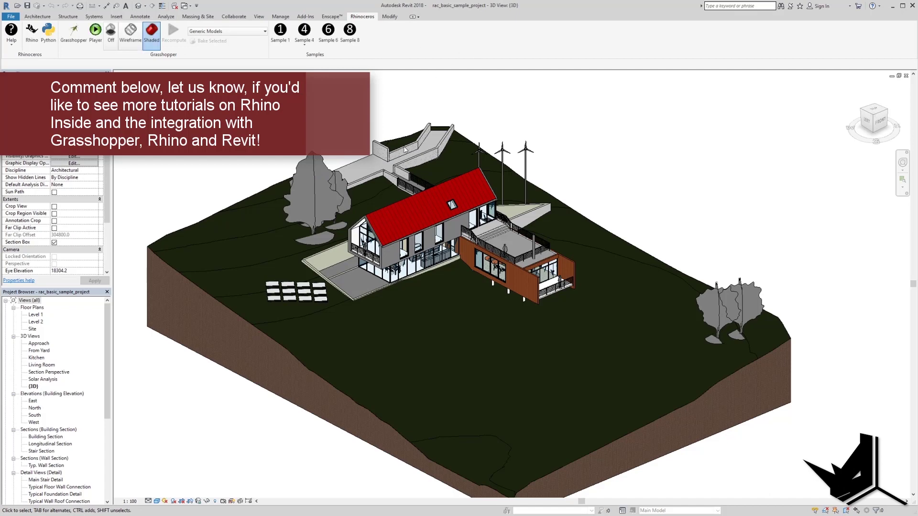
Step: Bring up the Rhino window from Revit and minimize it again
middle_drag(460, 268, 460, 268)
scroll(460, 268, up, 6)
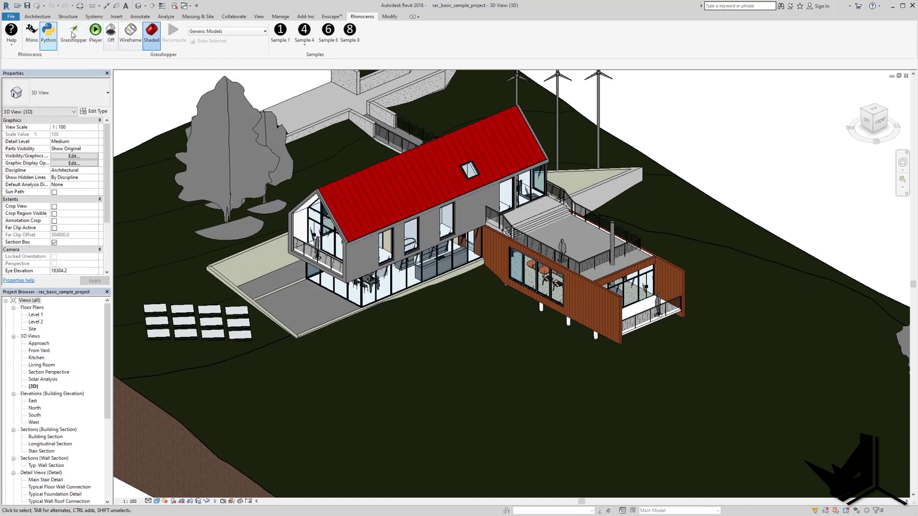
click(34, 32)
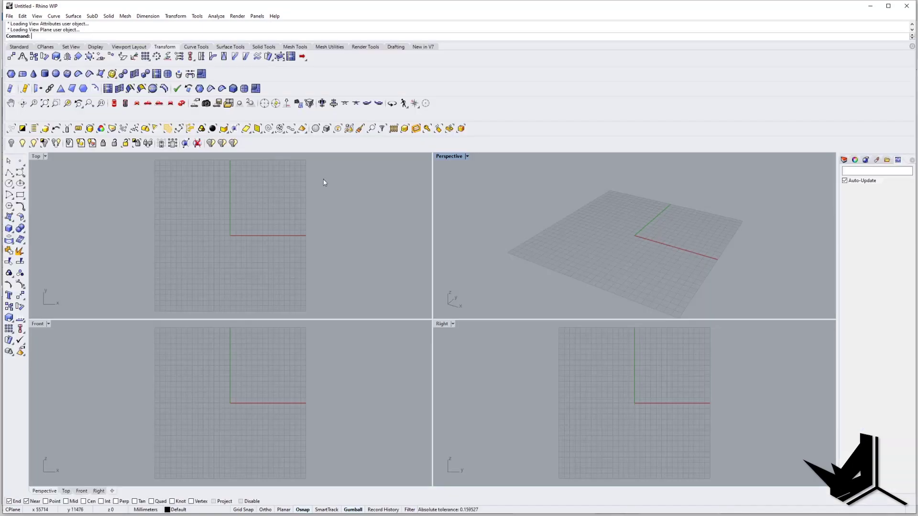
click(869, 6)
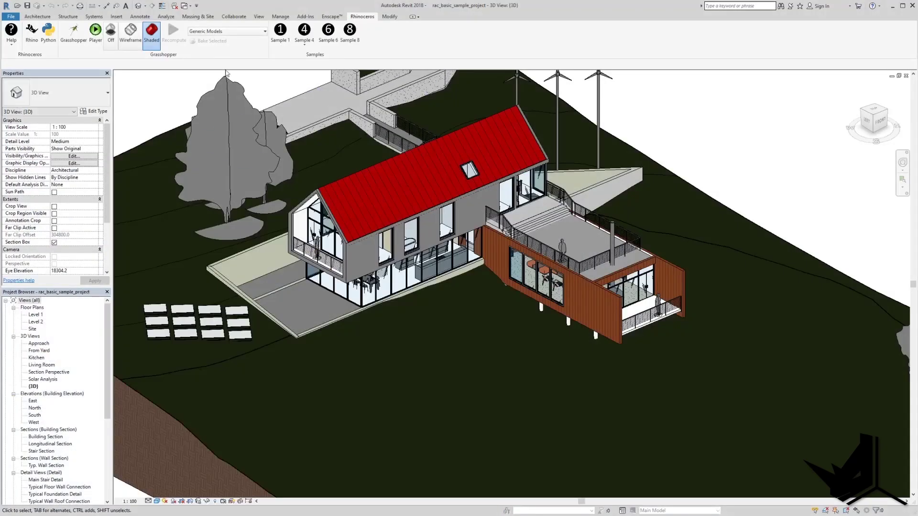
Step: Launch Grasshopper from Revit and enlarge its window to cover nearly half the screen
click(73, 32)
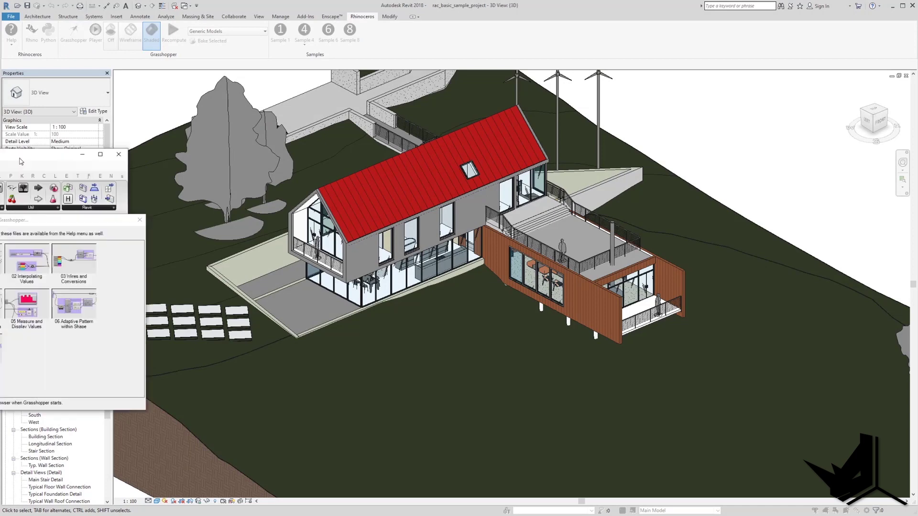
drag(676, 62, 761, 29)
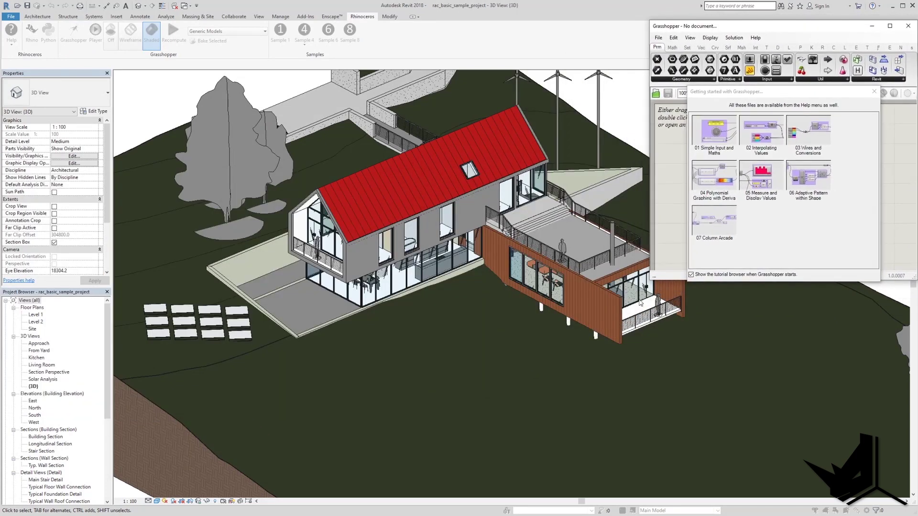
drag(650, 281, 524, 514)
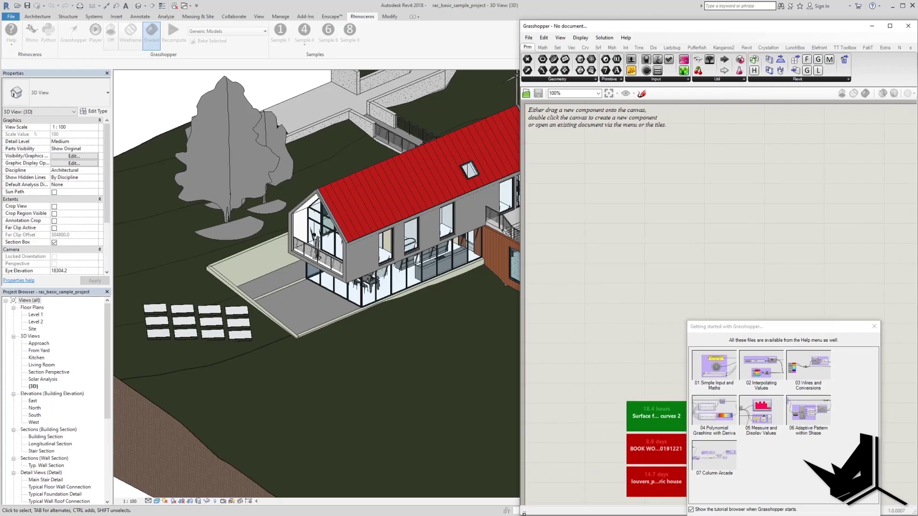
Step: Reopen Rhino from Revit, narrow its window to sit beside Grasshopper, and close its docked side panel
click(243, 53)
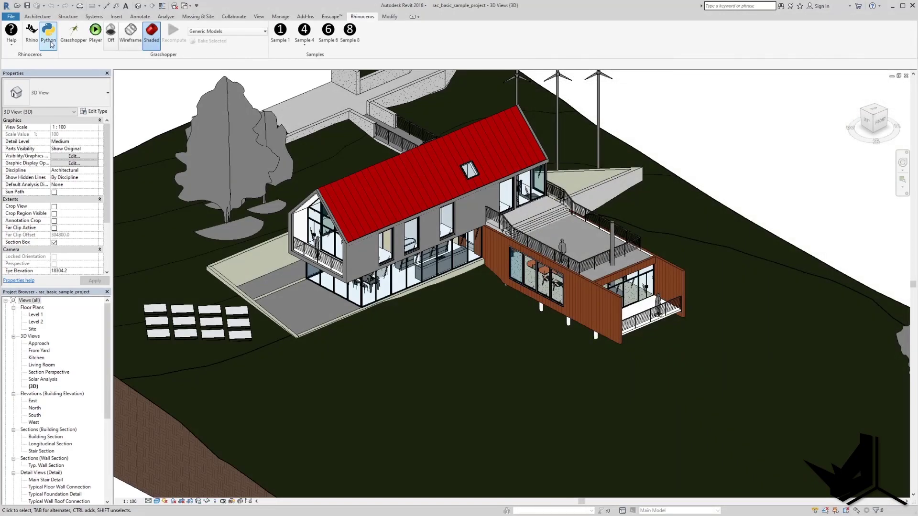
click(32, 33)
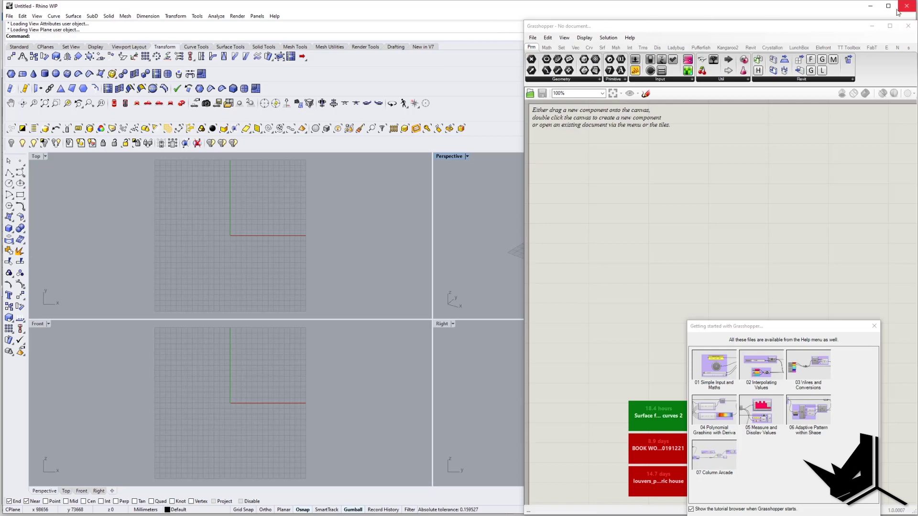
drag(852, 26, 826, 33)
drag(912, 17, 493, 21)
drag(460, 152, 372, 174)
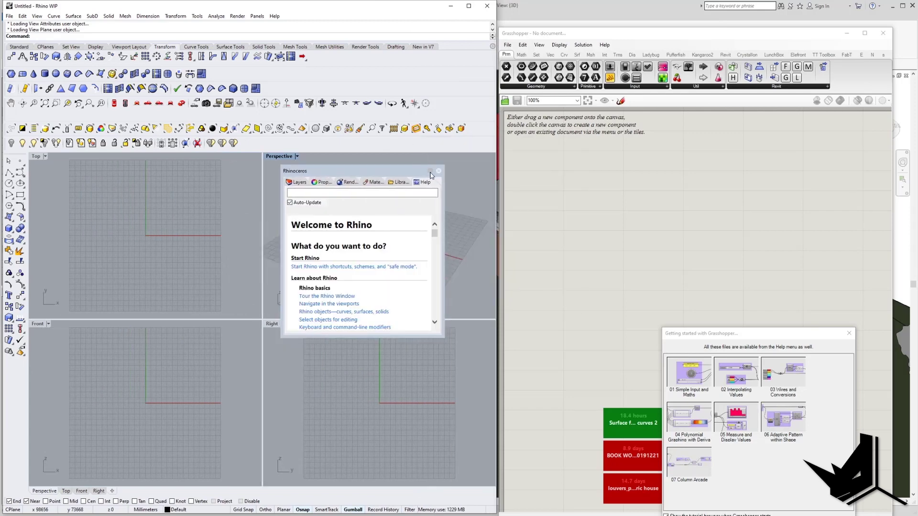
click(438, 170)
Step: Rearrange Rhino's toolbars into fewer rows and maximize the Perspective viewport
drag(5, 104, 375, 49)
drag(5, 91, 274, 72)
drag(7, 114, 9, 89)
double_click(278, 101)
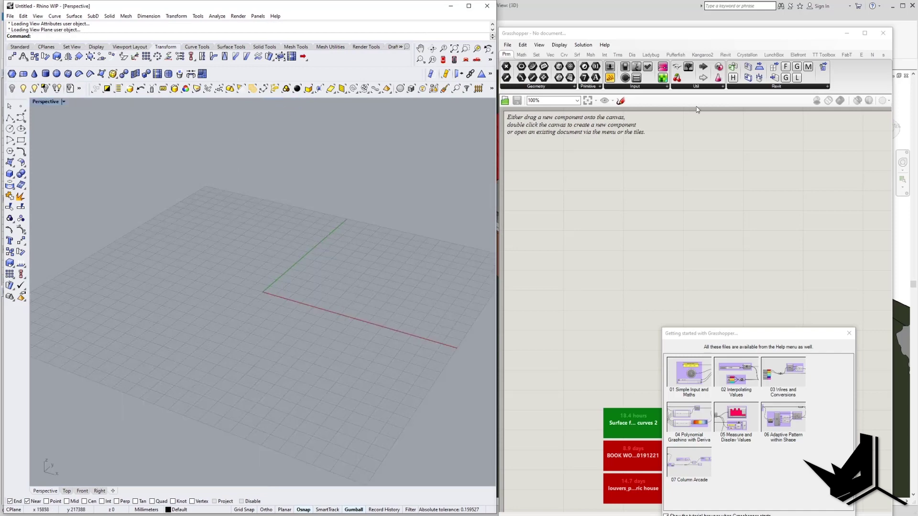
Step: Fit the Grasshopper window to the space beside Rhino and close the getting-started tutorial browser
drag(607, 37, 604, 7)
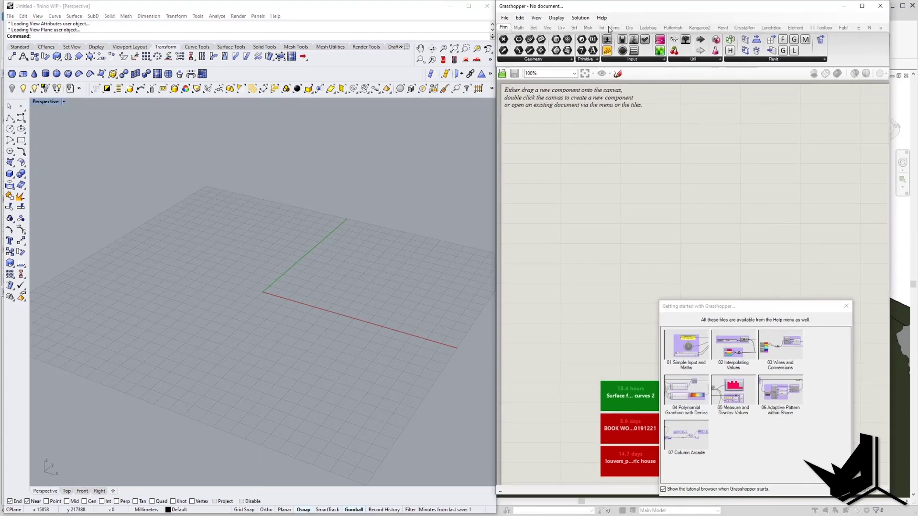
drag(888, 498, 914, 515)
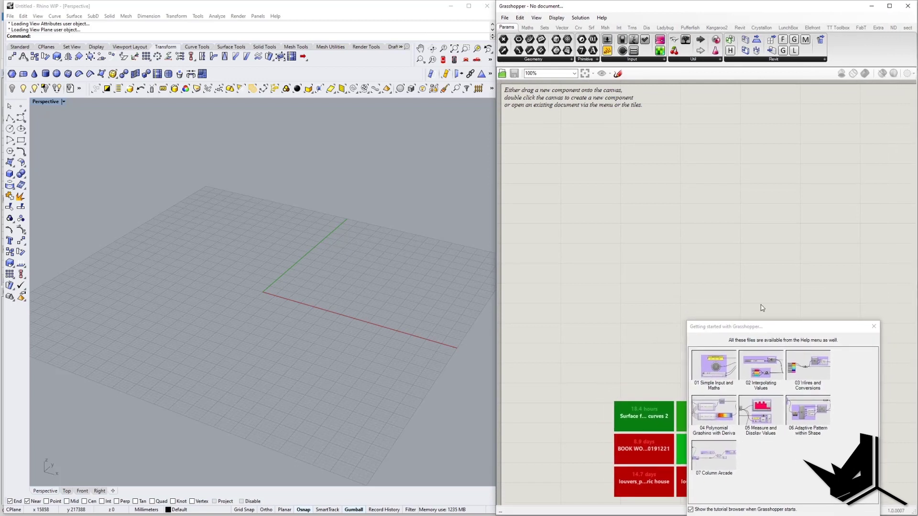
click(872, 327)
Step: Place a Revit Host parameter near the upper corner of the Grasshopper canvas
right_drag(646, 221, 656, 271)
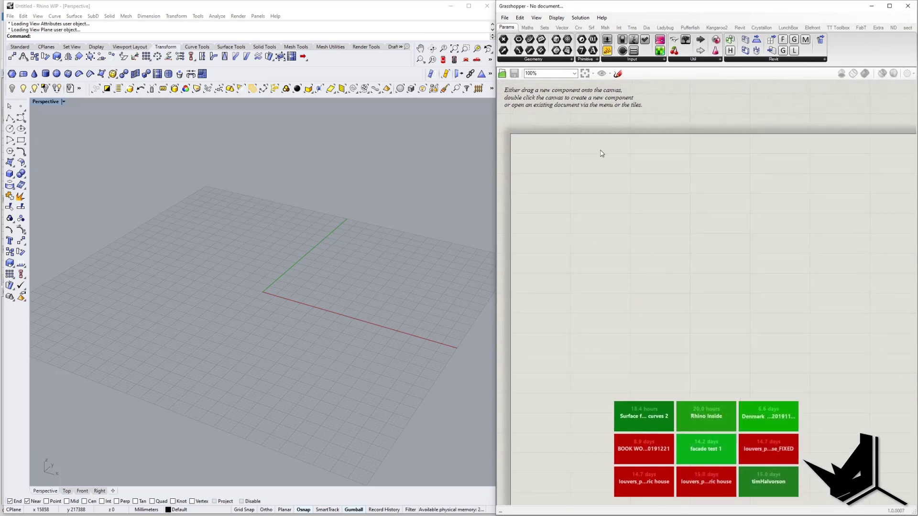
double_click(581, 176)
click(708, 147)
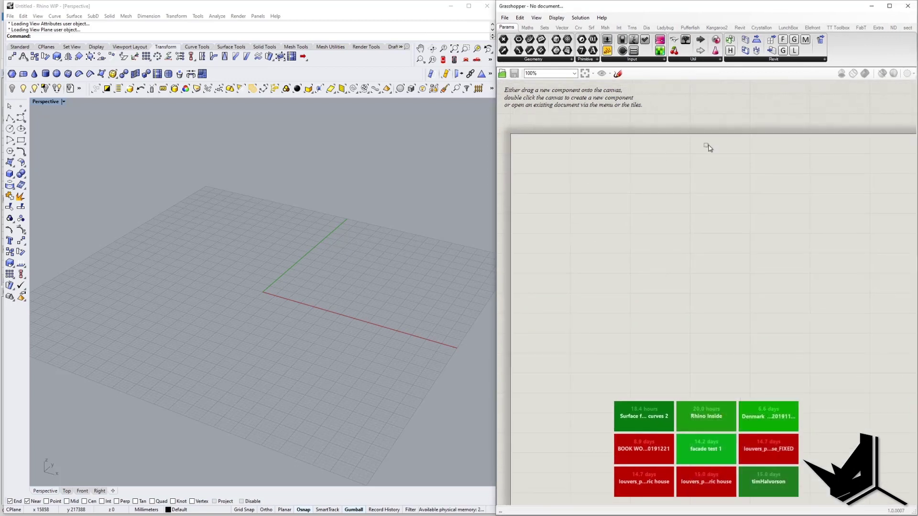
click(774, 59)
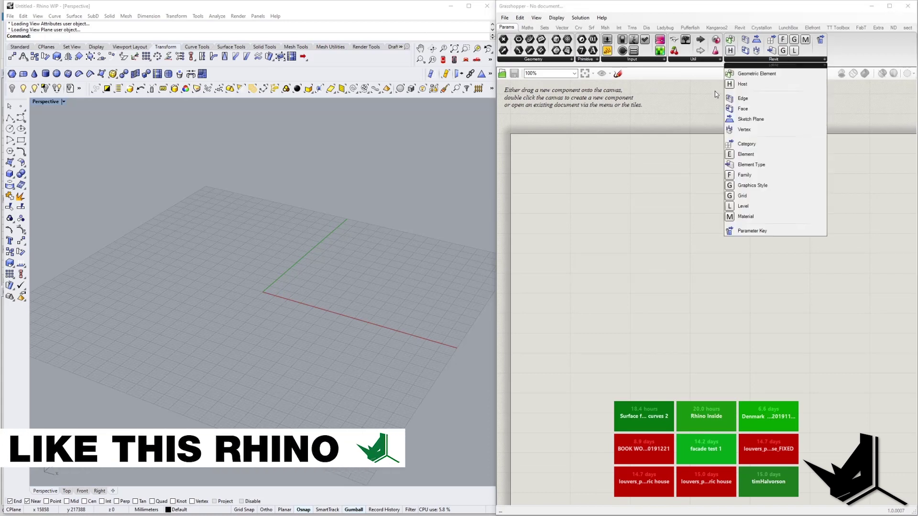
click(743, 85)
drag(725, 103, 584, 191)
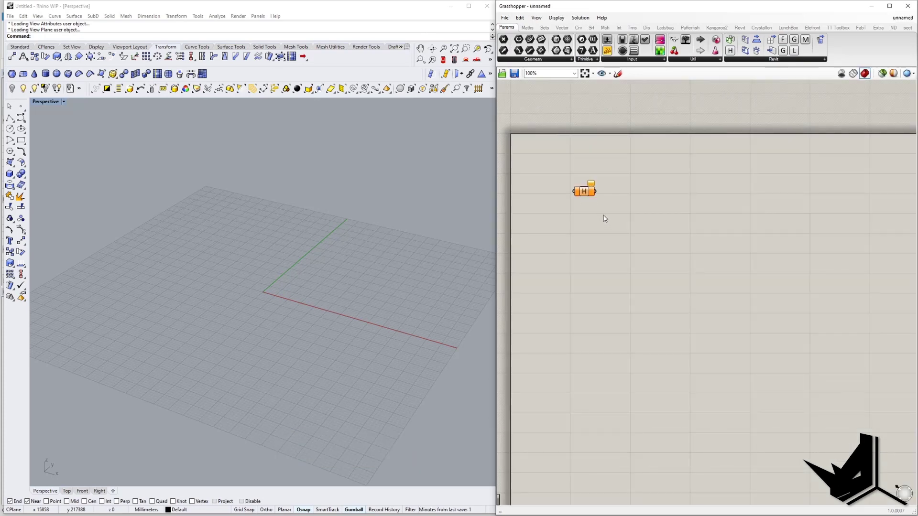
Step: Set the Host parameter to the main building's long upper-floor wall with the window openings
right_click(580, 193)
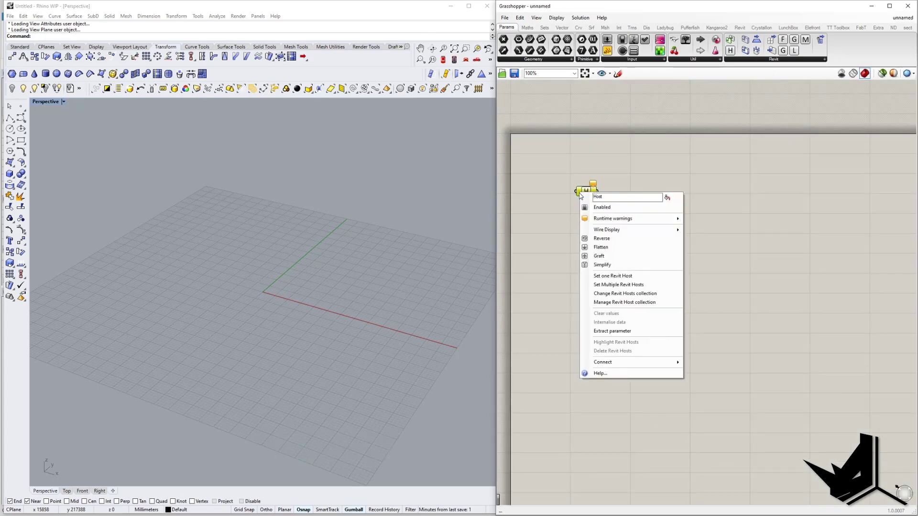
click(616, 276)
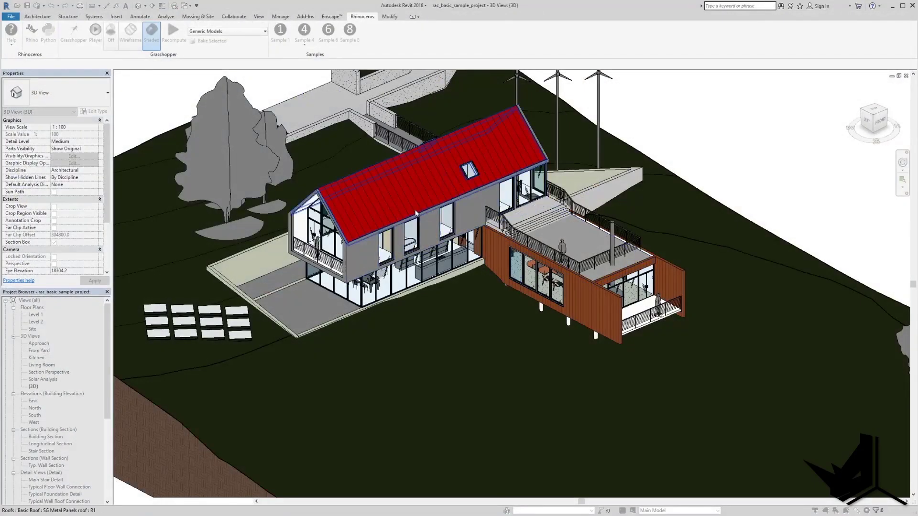
click(368, 266)
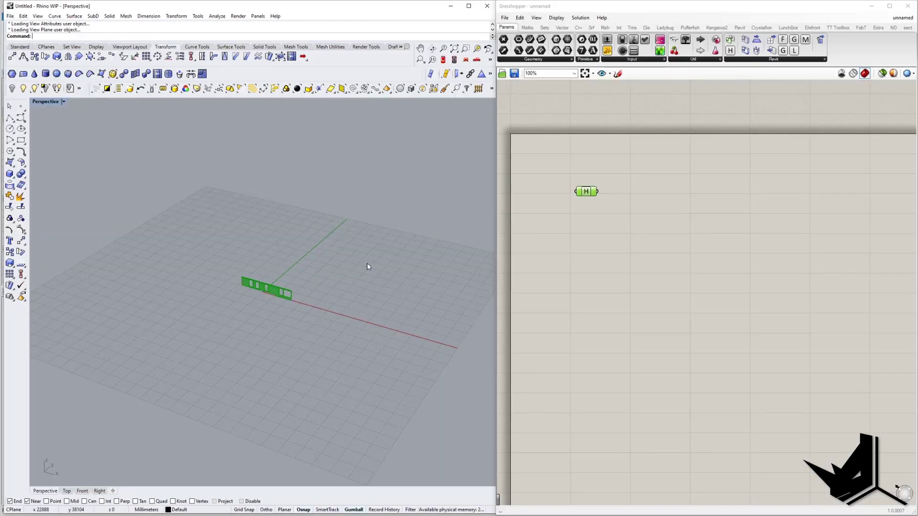
scroll(291, 293, up, 5)
mouse_move(329, 291)
right_down()
mouse_move(343, 318)
mouse_move(239, 293)
mouse_move(244, 281)
mouse_move(335, 305)
right_up()
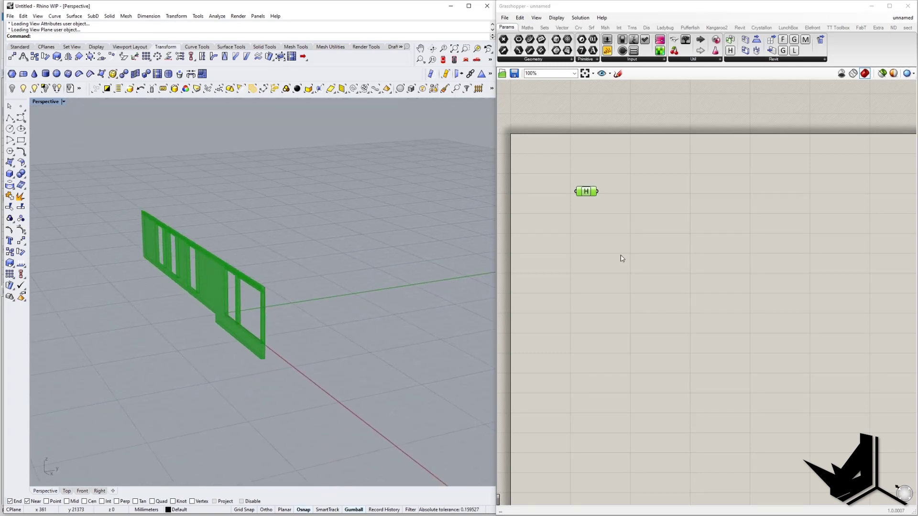
Step: Add four more Host parameters in a column beneath the first one
click(618, 256)
click(729, 50)
click(586, 213)
drag(586, 212, 587, 225)
alt+drag(587, 225, 587, 253)
click(642, 234)
Step: Set the second Host parameter to the red pitched metal-panel roof
click(588, 210)
right_click(587, 211)
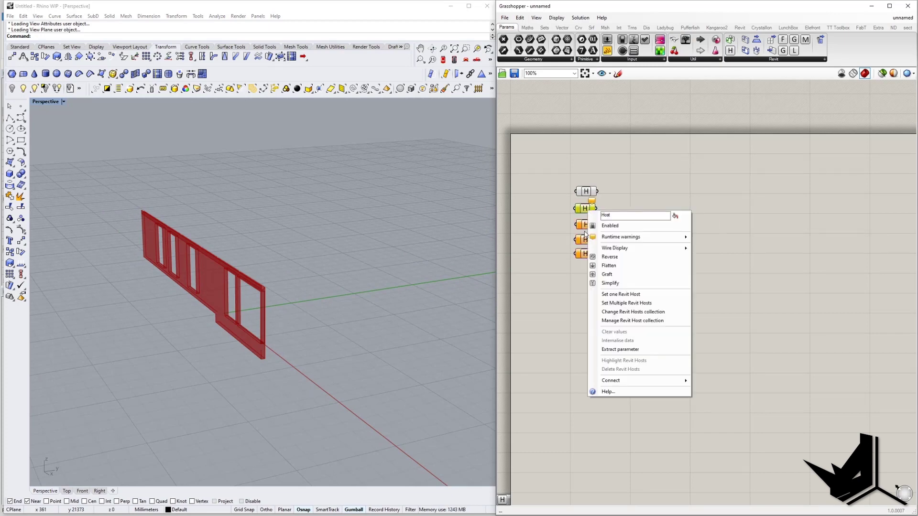
click(620, 294)
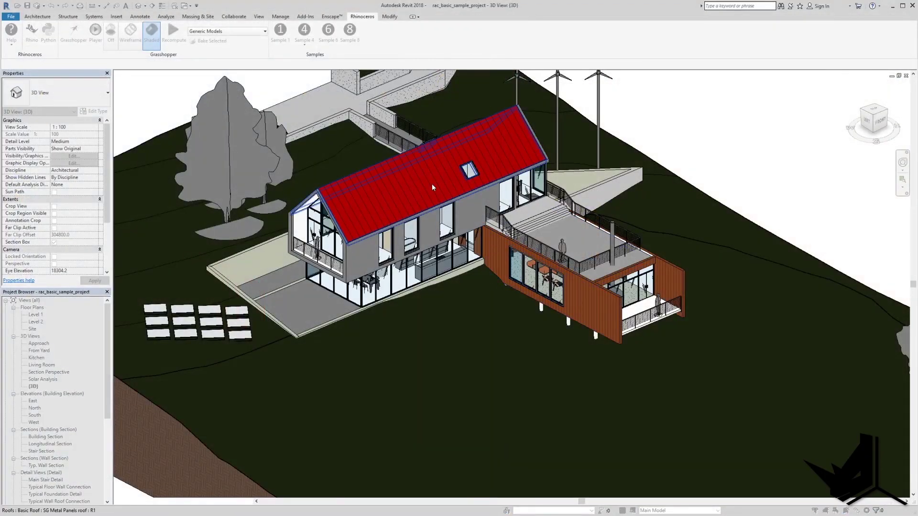
click(431, 186)
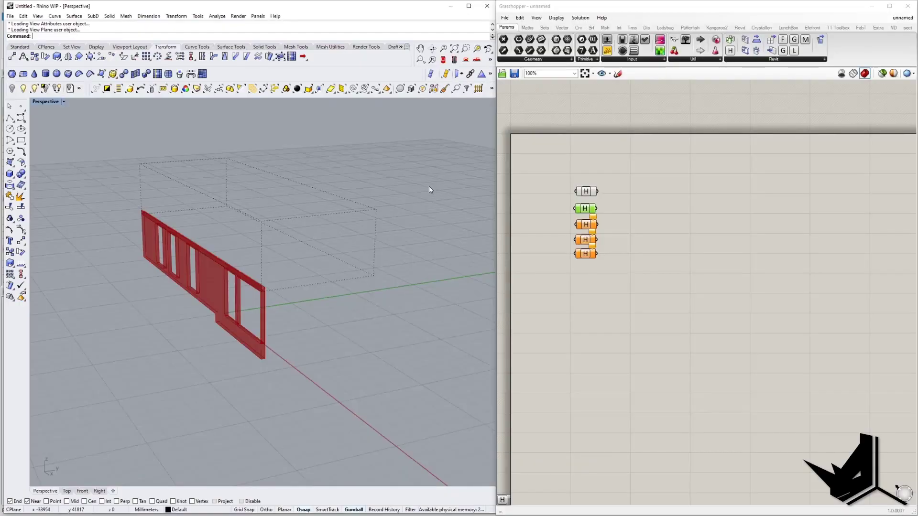
Step: Set the third Host parameter to the extension's timber-clad side wall with the large window opening
click(588, 226)
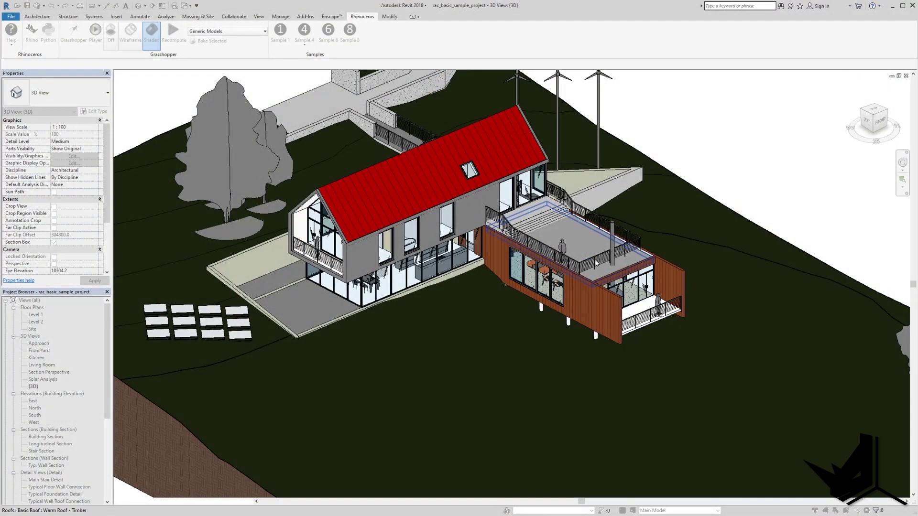
scroll(595, 267, up, 2)
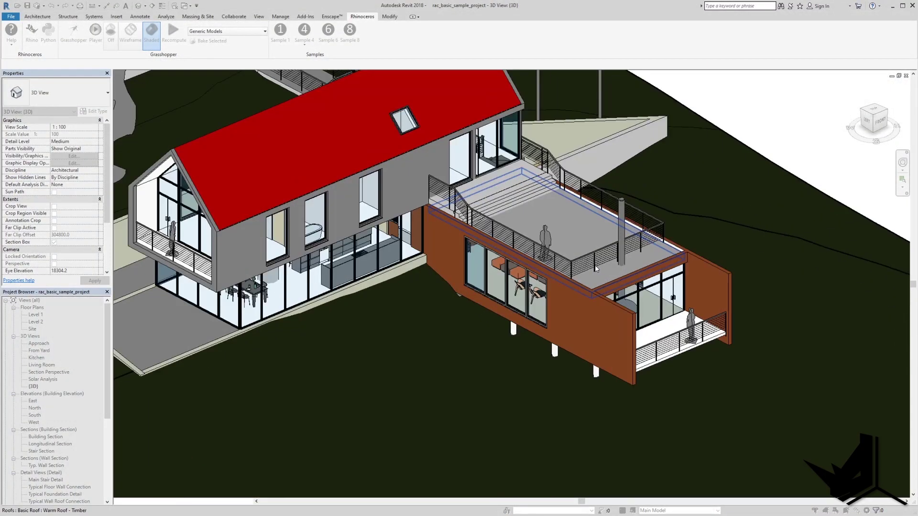
scroll(595, 267, up, 2)
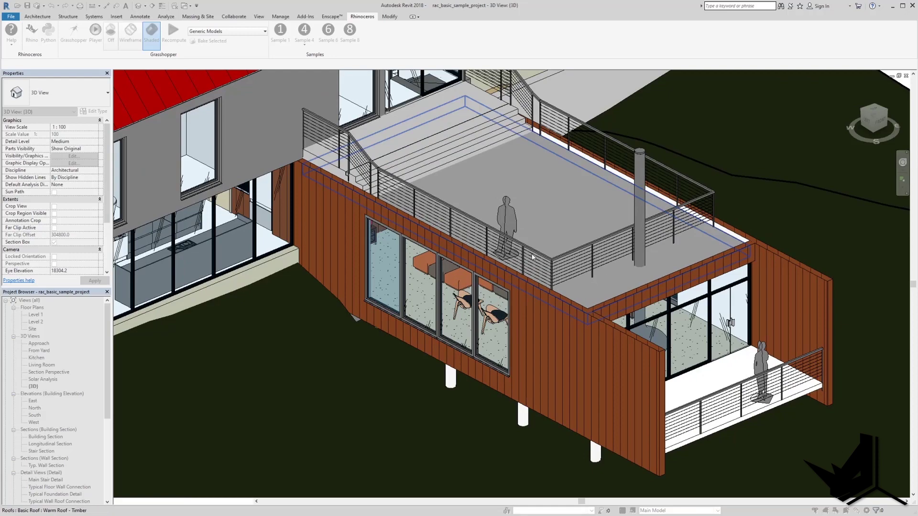
scroll(543, 271, down, 3)
middle_drag(544, 271, 642, 343)
scroll(601, 283, up, 3)
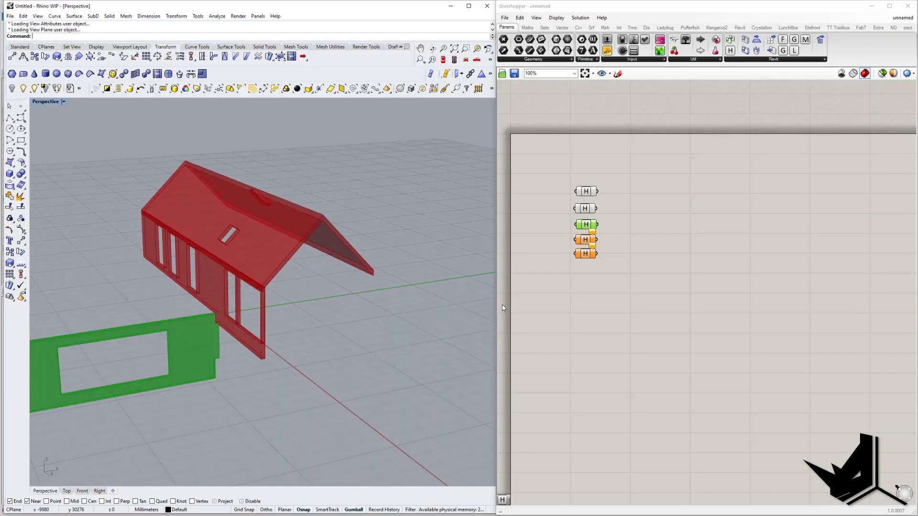
Step: Set the fourth Host parameter to the gable-end frame wall of the main building
right_click(591, 242)
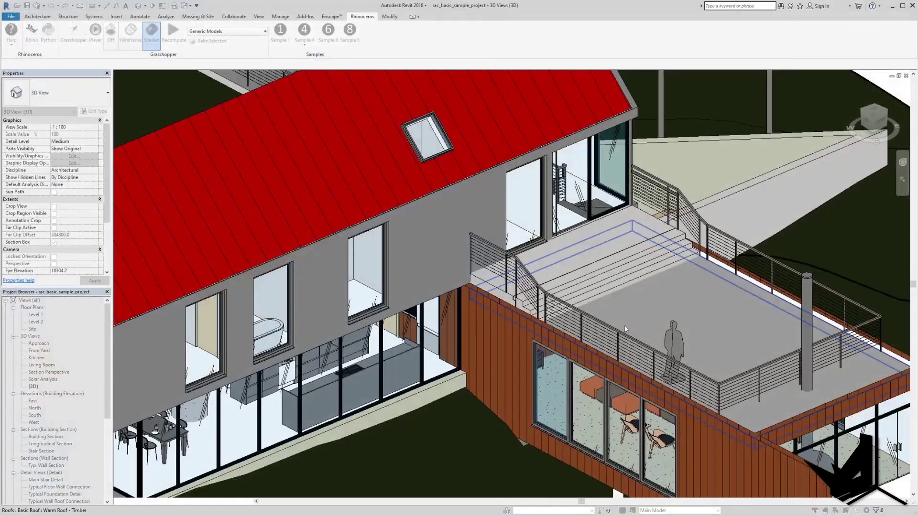
scroll(624, 325, down, 3)
middle_drag(449, 313, 527, 300)
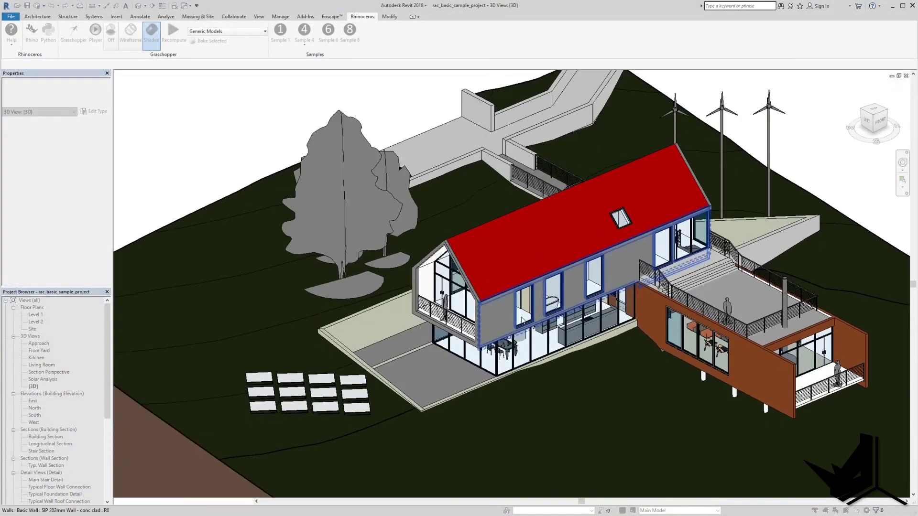
scroll(527, 300, up, 1)
right_click(532, 314)
click(409, 278)
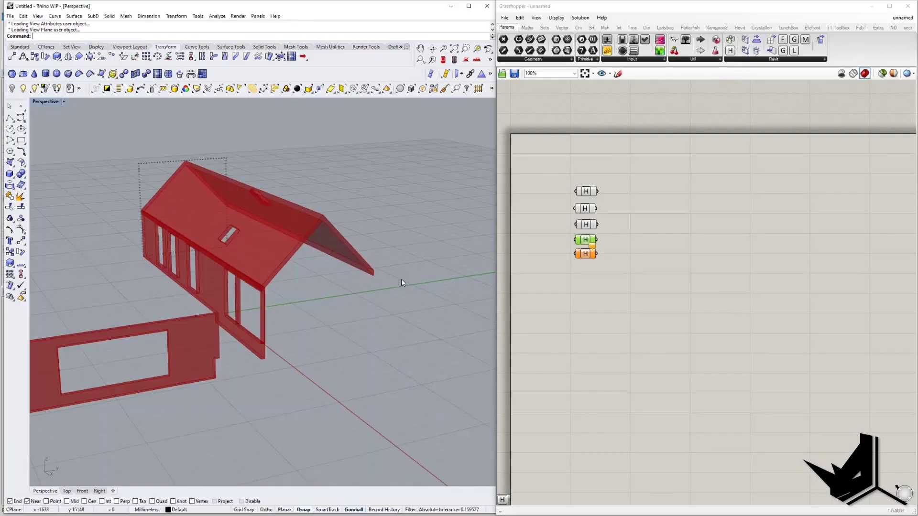
right_drag(401, 279, 375, 241)
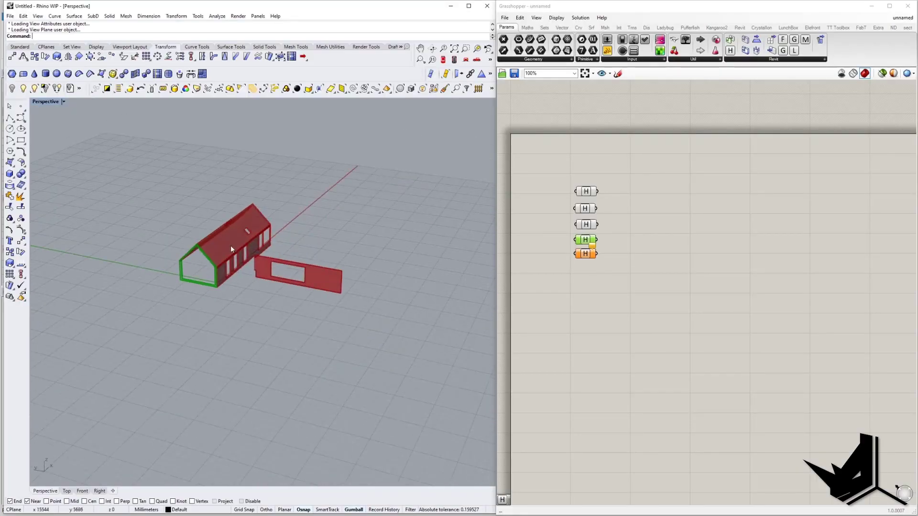
Step: Set the fifth Host parameter to the main building's long side wall facing the trees
scroll(374, 241, up, 5)
right_drag(431, 229, 404, 236)
right_click(585, 254)
click(621, 338)
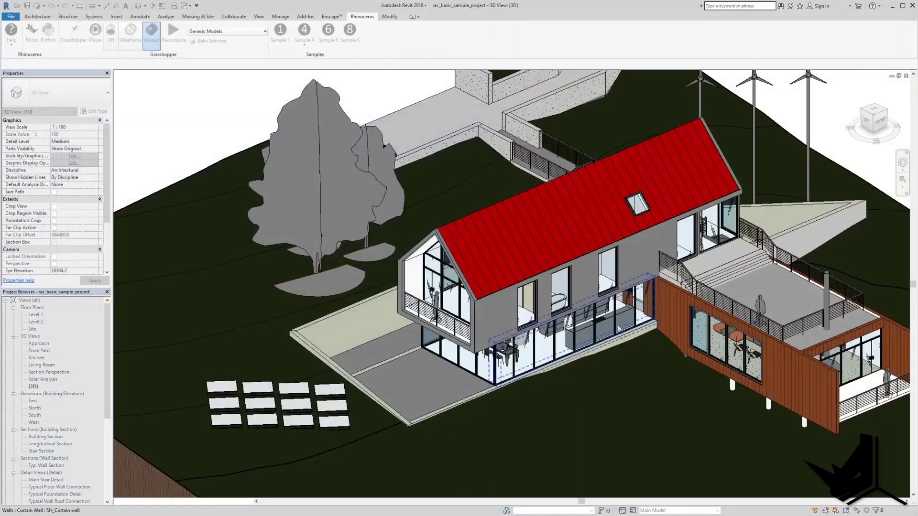
shift+middle_drag(455, 210, 617, 213)
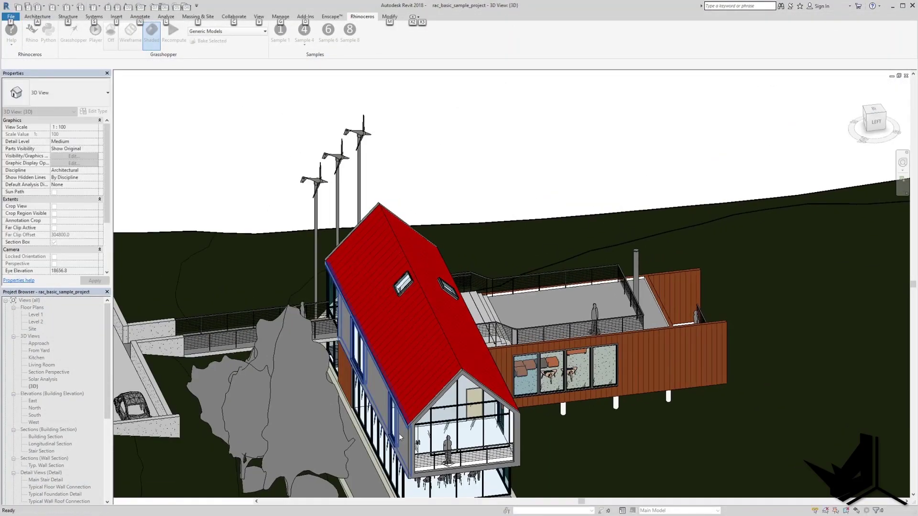
click(373, 371)
shift+right_drag(218, 292, 410, 282)
right_drag(283, 310, 331, 315)
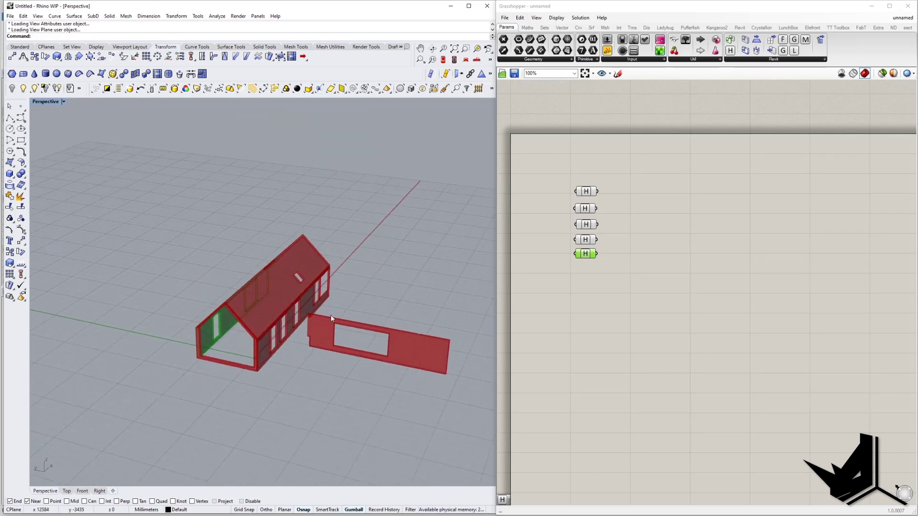
click(612, 240)
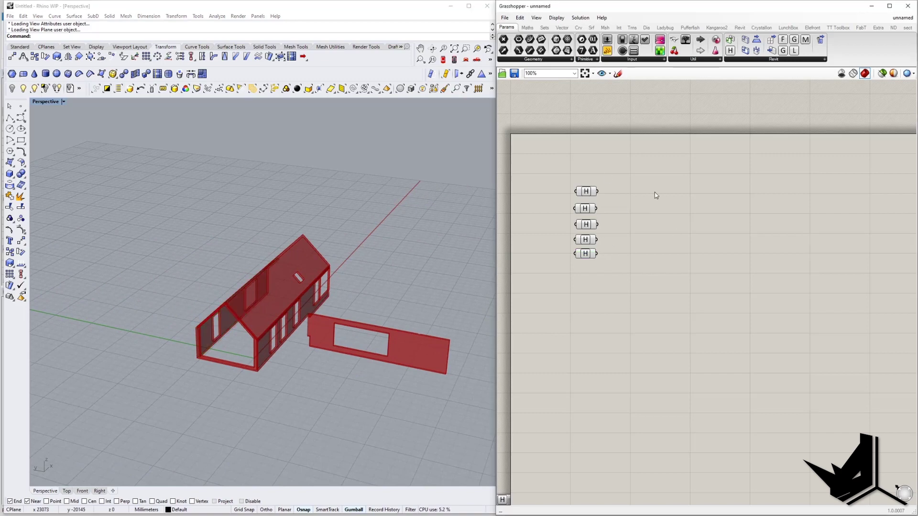
Step: Place a Revit element geometry component beside the first Host parameter
click(739, 28)
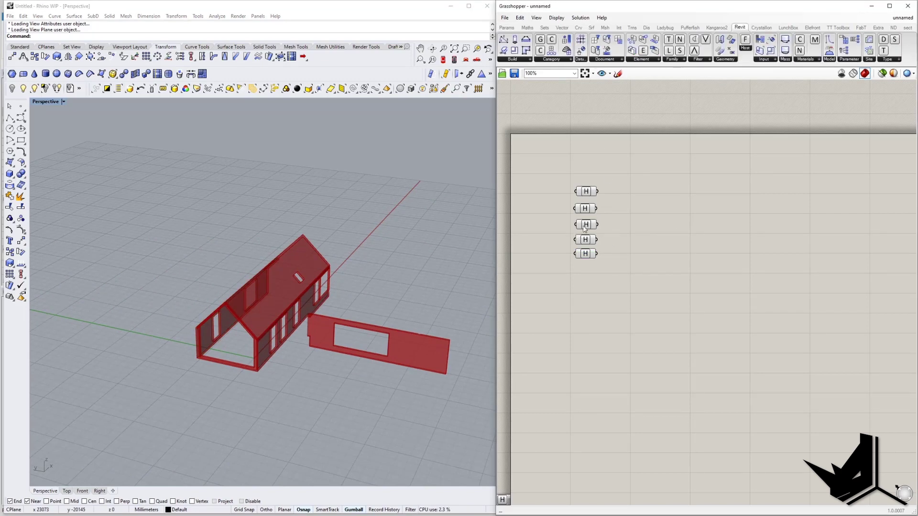
click(648, 60)
drag(664, 89, 666, 195)
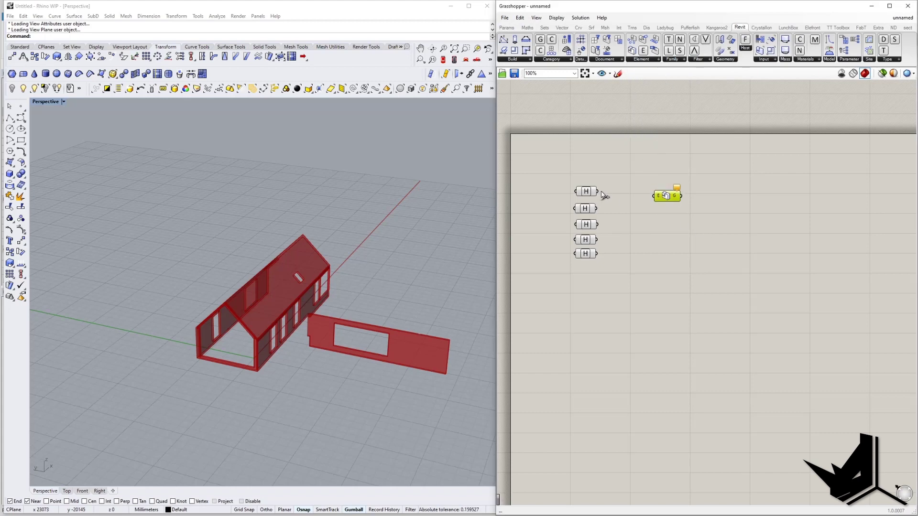
Step: Duplicate the element geometry component into a column of five and wire each Host parameter to its own copy
click(659, 173)
drag(667, 196, 664, 228)
alt+drag(664, 228, 663, 269)
drag(654, 207, 655, 227)
drag(596, 239, 653, 264)
drag(590, 257, 593, 264)
click(620, 269)
right_drag(332, 311, 334, 261)
Step: Add a panel below the components, wire the fifth Host parameter into it and widen it to a single line
double_click(648, 327)
text(panel)
key(Return)
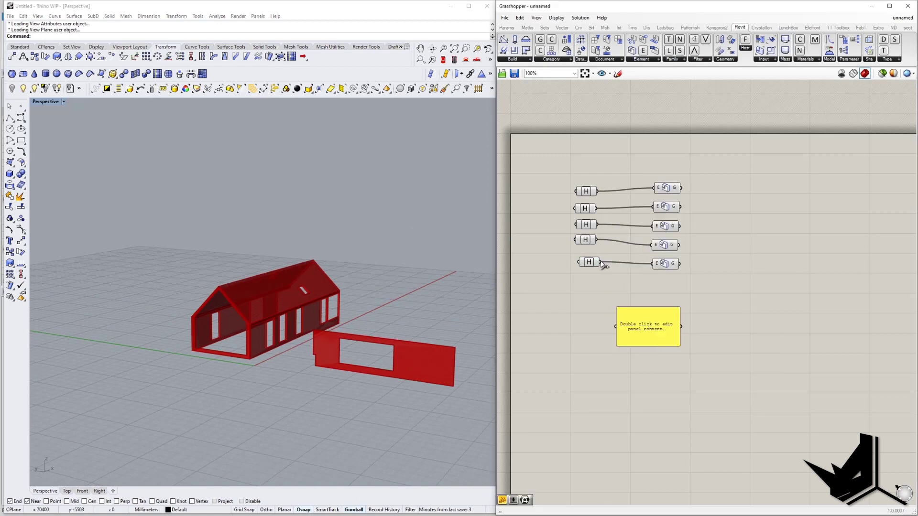
drag(616, 328, 616, 326)
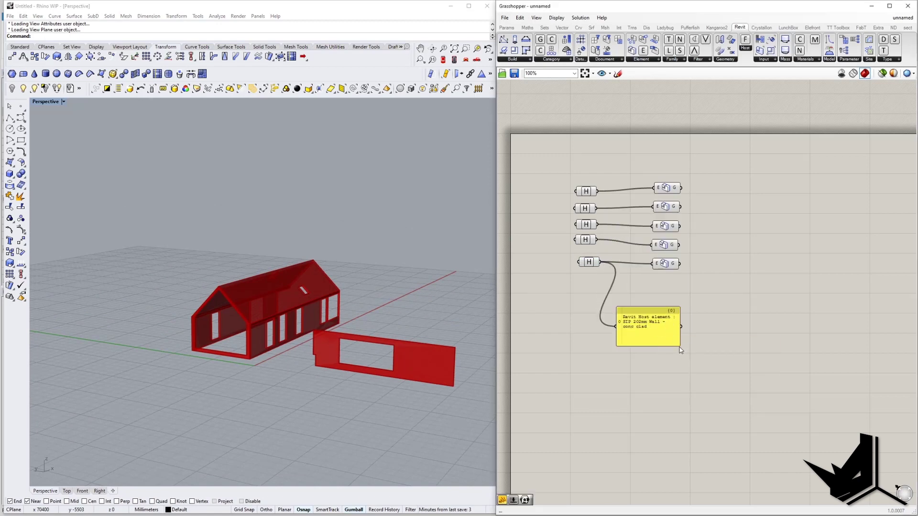
drag(681, 346, 780, 323)
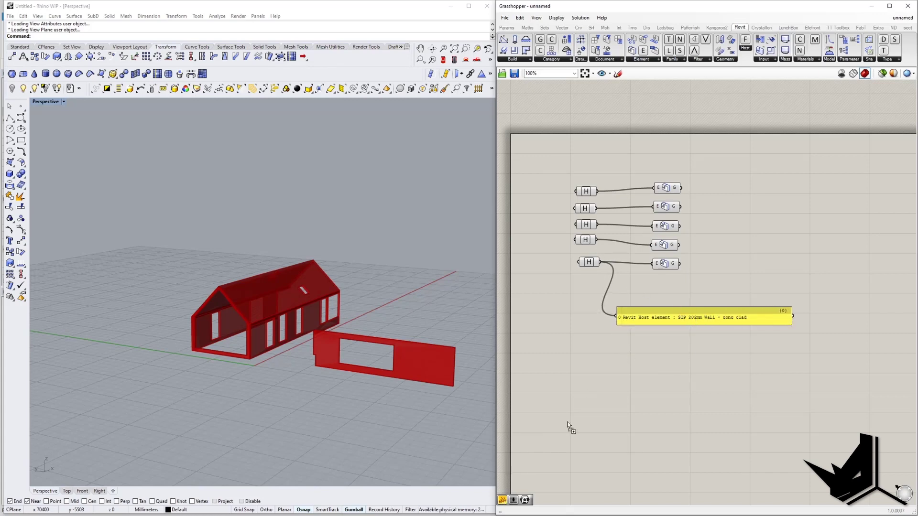
Step: Add two more panels below, fed by the fourth and third Host parameters, and widen each to a single line
drag(567, 423, 679, 350)
drag(597, 241, 627, 331)
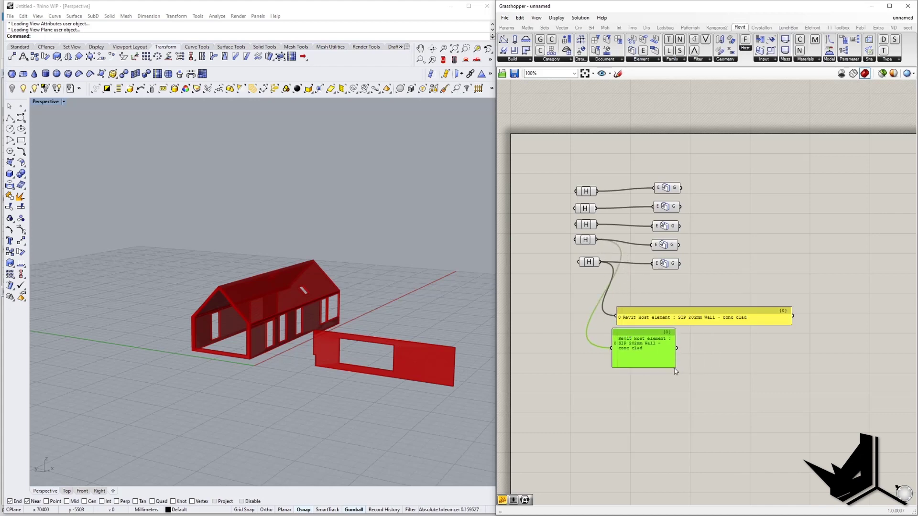
drag(676, 368, 795, 346)
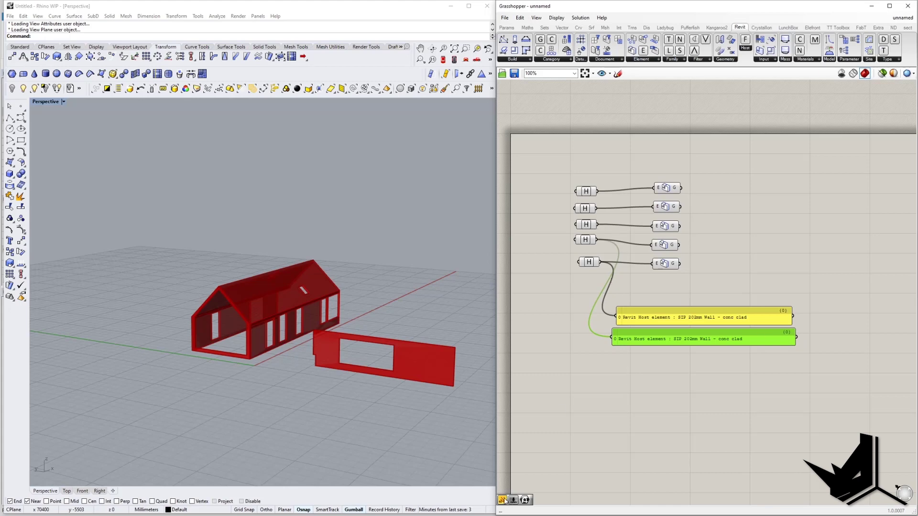
drag(640, 377, 610, 374)
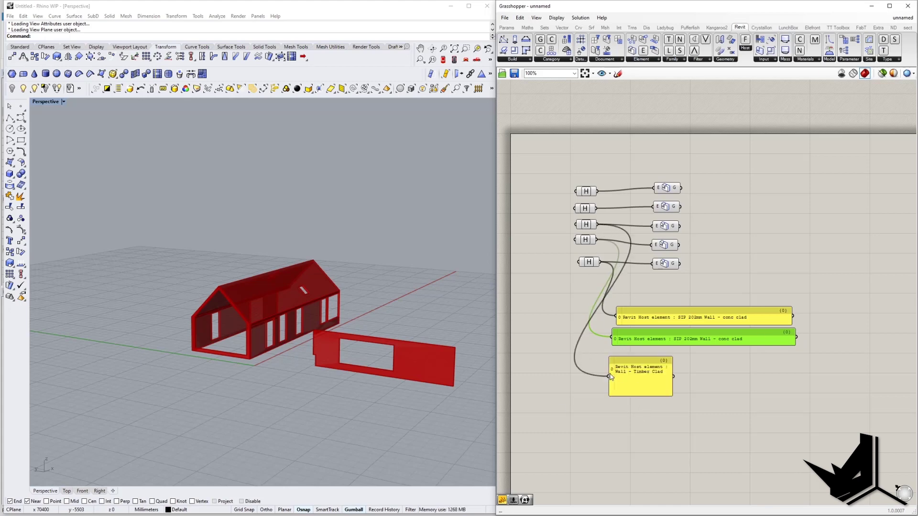
drag(672, 399, 806, 375)
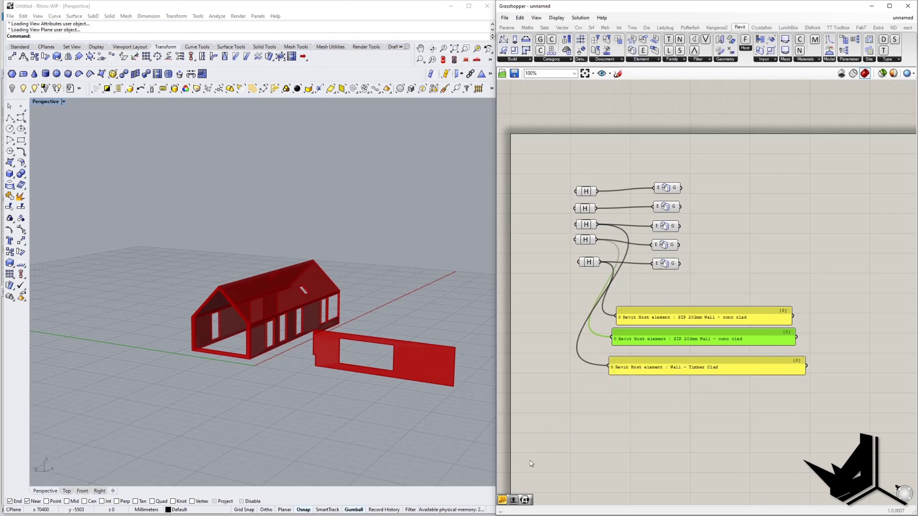
Step: Add a fourth panel beneath the others and connect the second Host parameter, the roof, to it
drag(502, 504, 636, 403)
drag(597, 209, 772, 393)
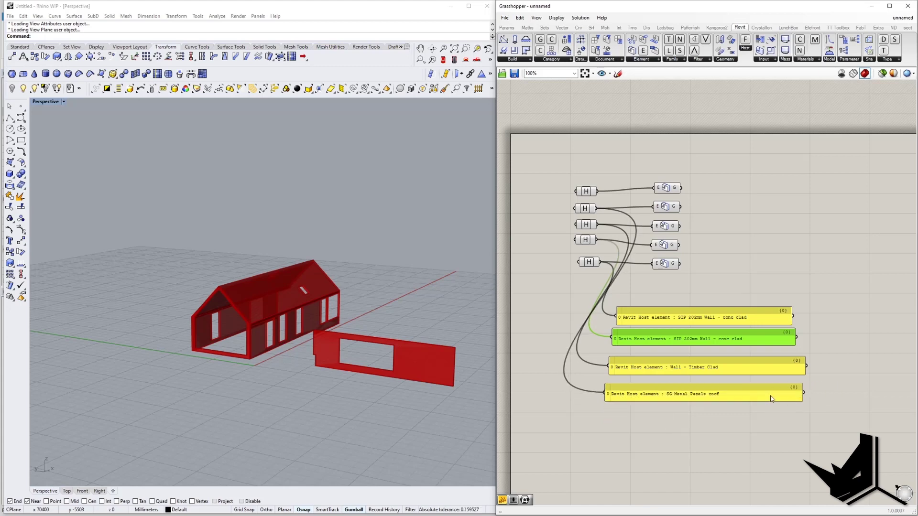
click(773, 390)
click(770, 293)
right_drag(711, 251, 674, 262)
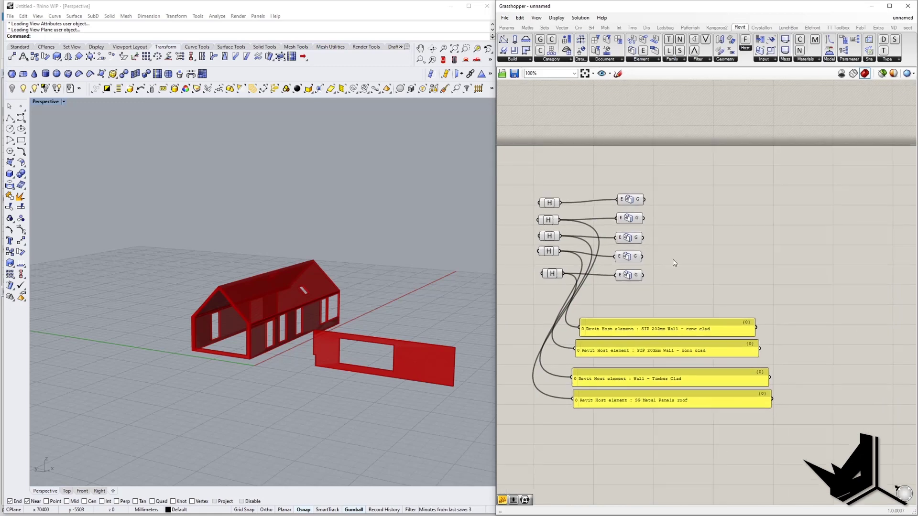
right_drag(725, 221, 699, 235)
Step: Inspect the roof geometry component's output in a temporary panel, and remove that panel
click(601, 235)
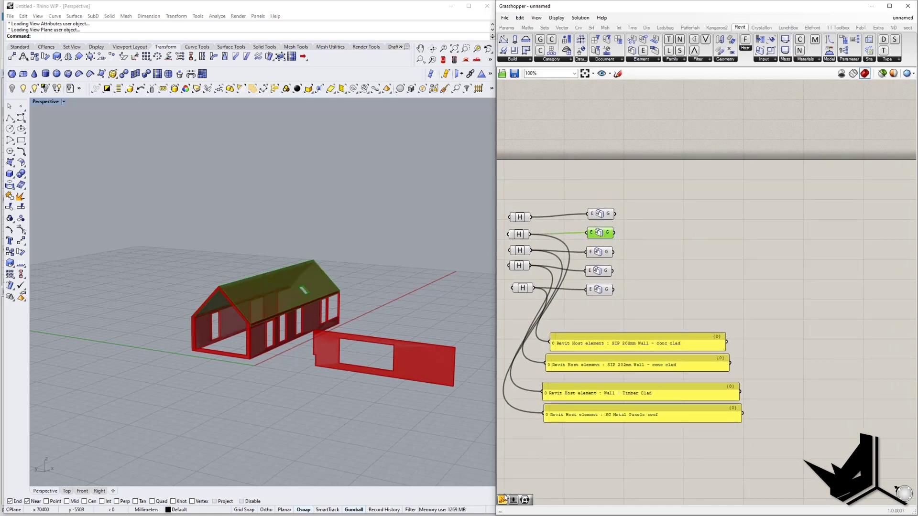
drag(675, 286, 678, 245)
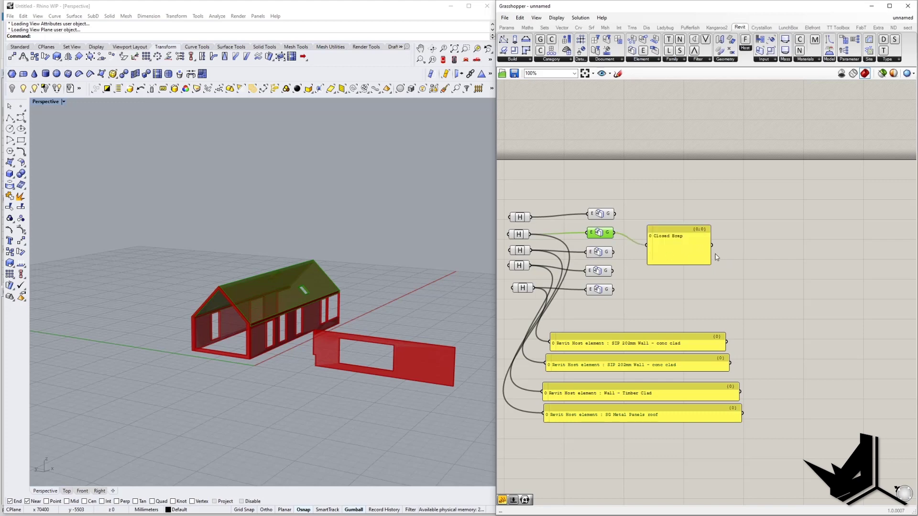
click(666, 235)
key(Delete)
Step: Bake the roof geometry into Rhino by layer with the mode set to Normal
click(600, 233)
right_drag(306, 287, 267, 306)
scroll(267, 296, up, 6)
right_click(603, 235)
click(645, 267)
click(624, 305)
click(624, 313)
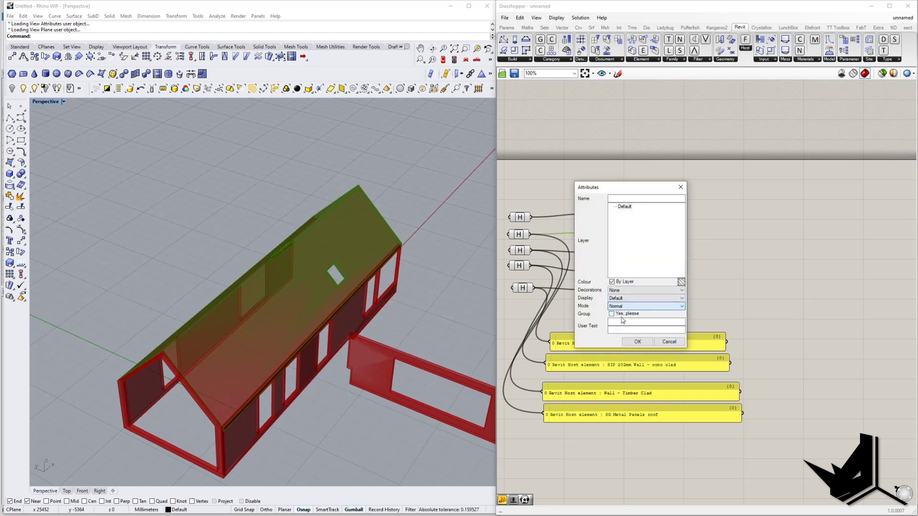
click(637, 342)
Step: Move the baked roof sideways, clear of the house preview
scroll(337, 215, down, 3)
mouse_move(313, 270)
right_down()
mouse_move(302, 282)
mouse_move(303, 271)
right_up()
click(301, 274)
drag(259, 276, 134, 268)
shift+right_drag(224, 225, 294, 224)
click(294, 225)
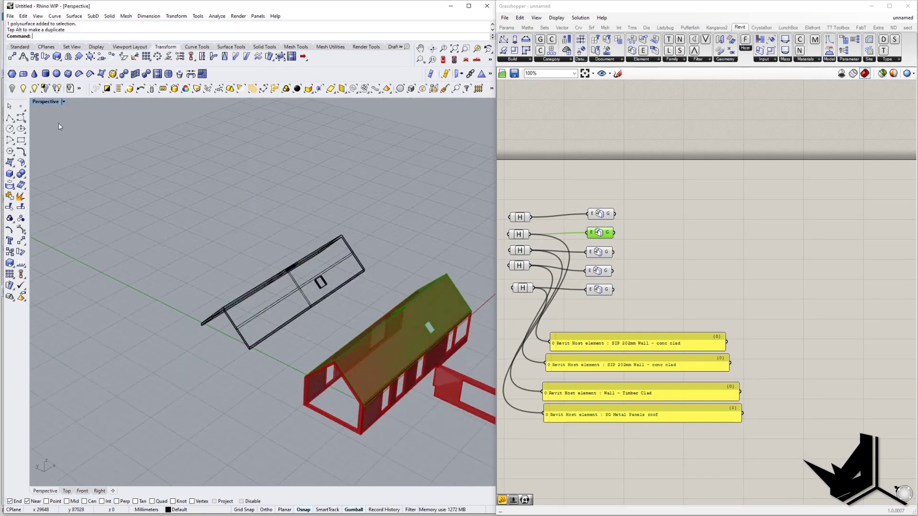
Step: Set the Perspective view to Shaded display and select the baked roof to examine it
click(63, 101)
click(57, 139)
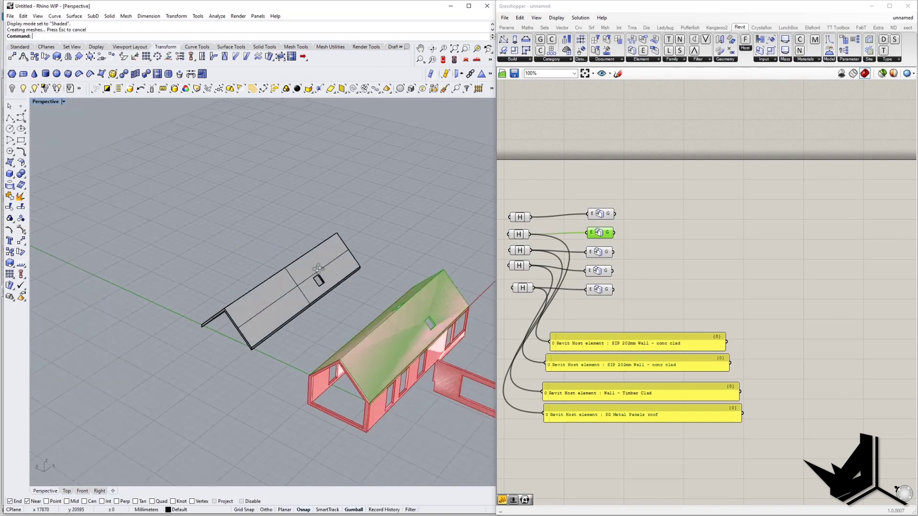
scroll(262, 286, up, 5)
scroll(262, 283, down, 5)
right_drag(240, 262, 241, 268)
click(246, 267)
click(242, 267)
click(164, 258)
click(164, 262)
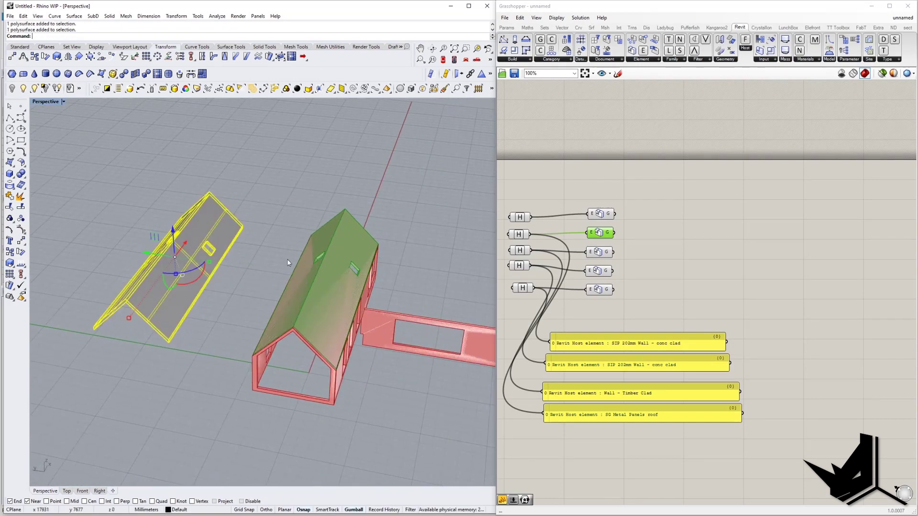
click(237, 233)
scroll(430, 263, down, 5)
right_drag(251, 271, 266, 300)
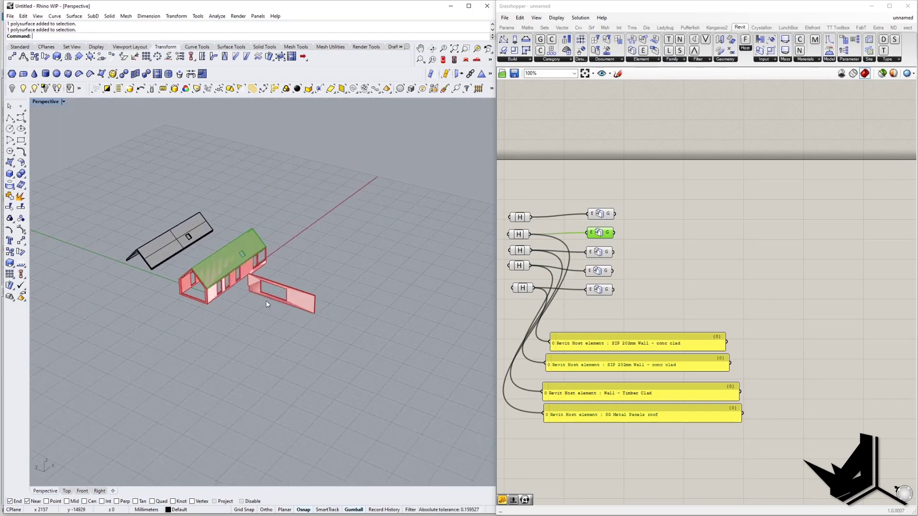
Step: Draw a wavy open degree 3 control point curve on the ground in front of the house and the timber wall
scroll(266, 300, up, 5)
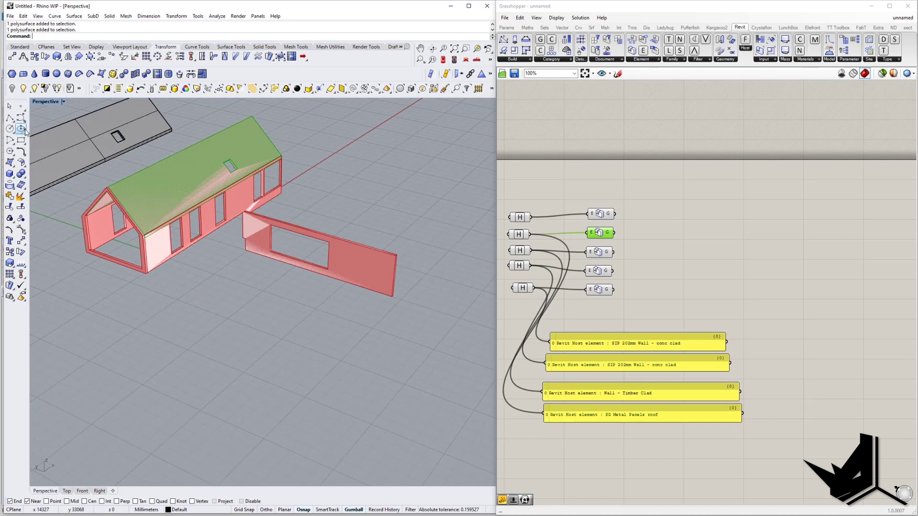
right_drag(225, 304, 101, 200)
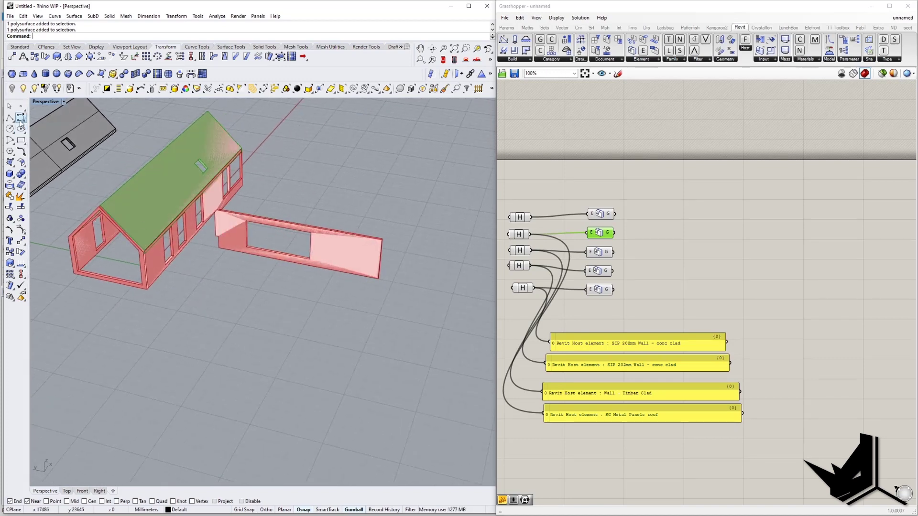
click(181, 362)
click(251, 360)
click(263, 418)
shift+right_drag(354, 412, 267, 390)
click(283, 381)
click(327, 354)
click(401, 391)
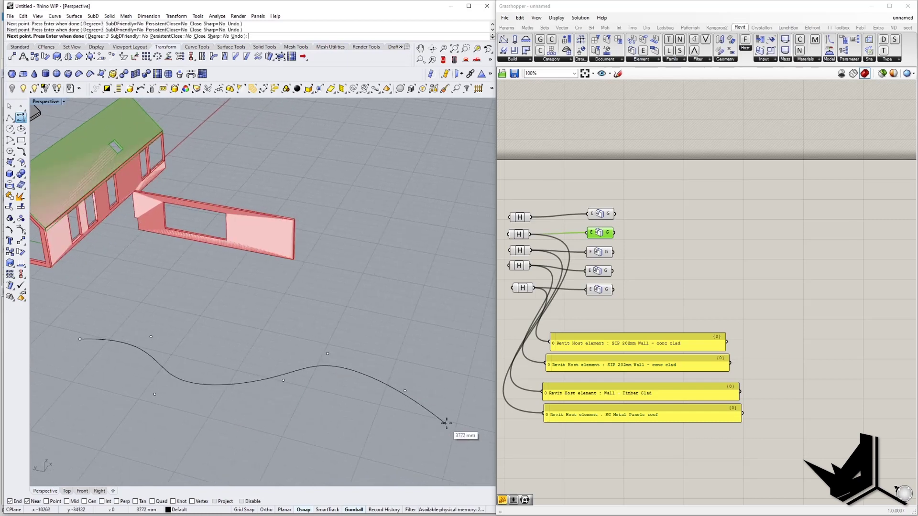
scroll(430, 418, down, 2)
click(332, 434)
right_click(333, 434)
Step: Copy the wavy curve upward twice to get three curves stacked above each other
scroll(332, 434, down, 5)
right_drag(332, 434, 256, 396)
scroll(174, 370, up, 5)
right_drag(175, 371, 193, 370)
click(185, 392)
alt+drag(195, 352, 196, 338)
right_drag(196, 337, 215, 345)
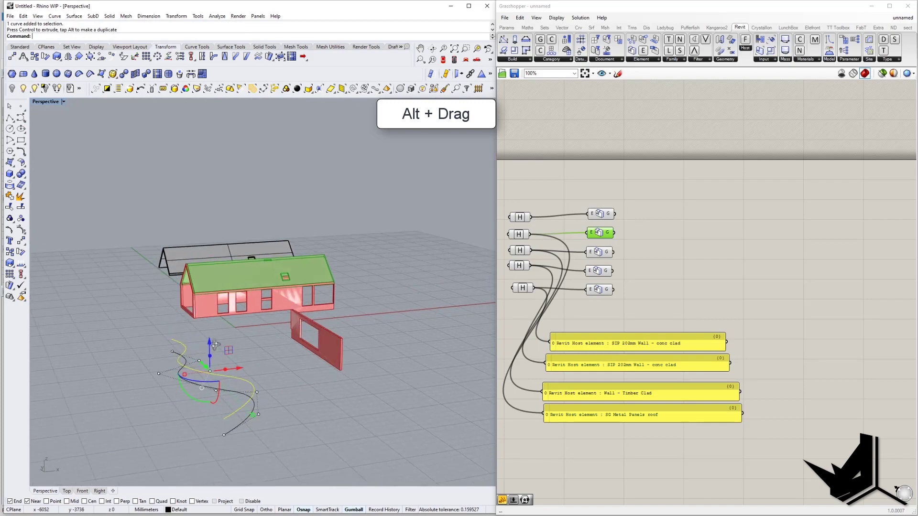
alt+drag(208, 346, 209, 335)
Step: Scale one of the stacked curves across its width so its waves differ from the others
right_drag(209, 334, 110, 299)
click(291, 381)
click(162, 341)
drag(98, 292, 117, 295)
key(Escape)
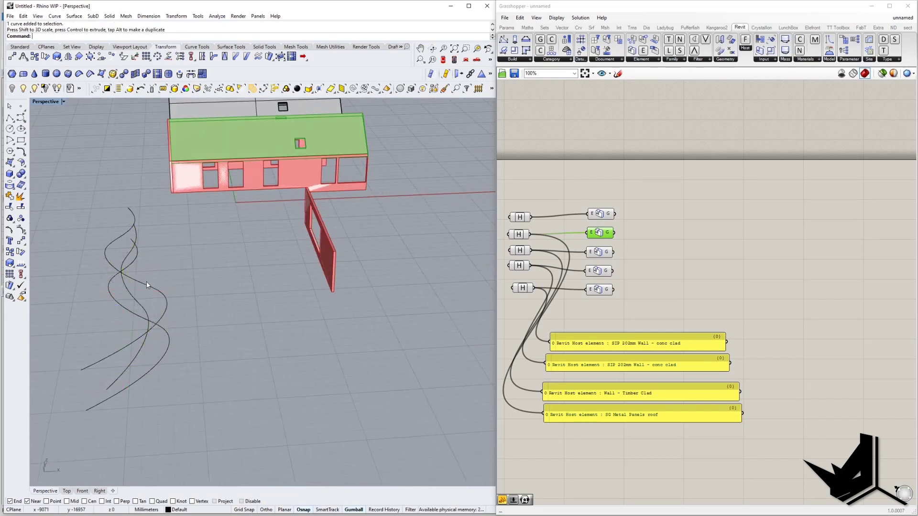
Step: Stretch the topmost curve lengthwise so it extends well beyond the other two
click(150, 289)
right_drag(151, 289, 272, 322)
scroll(267, 317, down, 4)
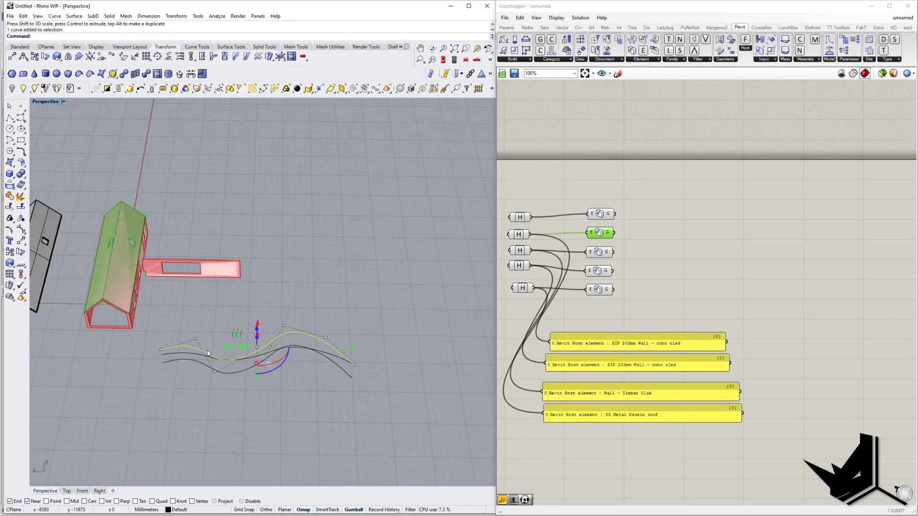
drag(353, 350, 446, 353)
key(Escape)
Step: In the Top view, draw a horizontal line across the upper part of the curves and copy it near their lower ends
right_drag(264, 366, 297, 334)
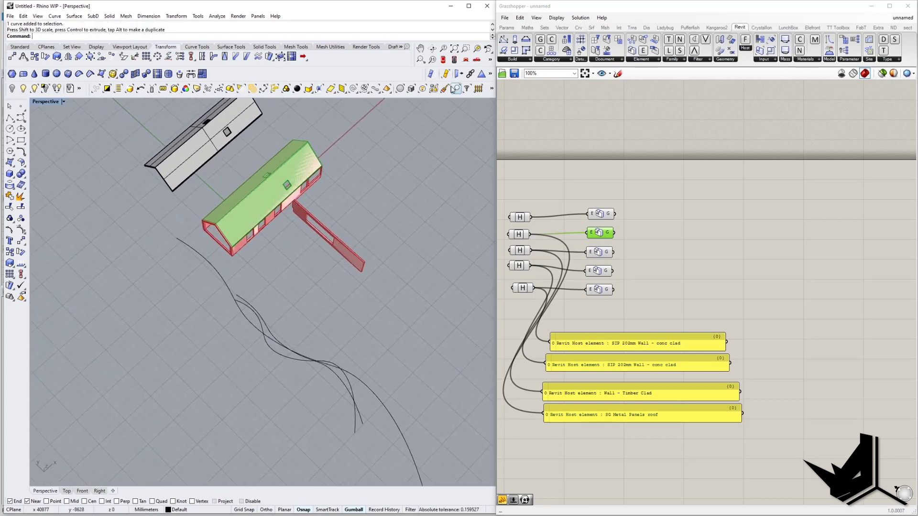
click(443, 59)
text(line)
key(Return)
scroll(207, 300, up, 4)
click(217, 285)
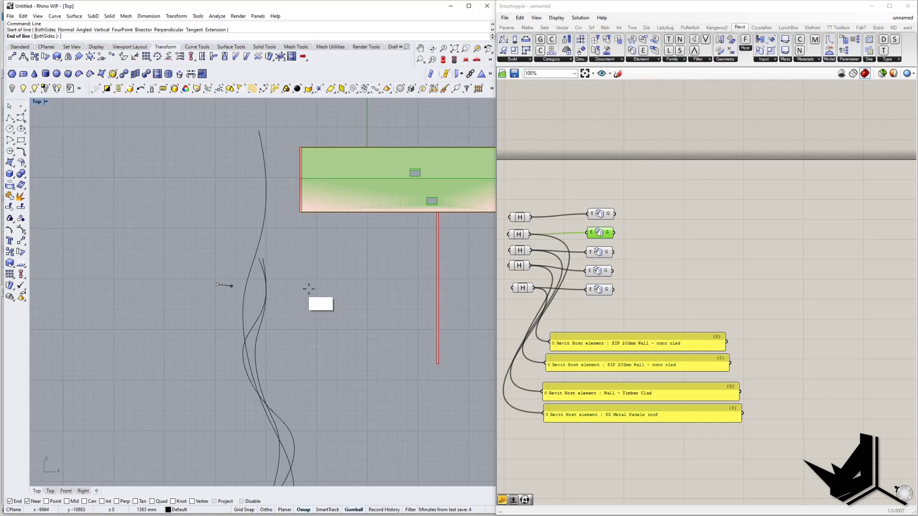
click(326, 284)
click(327, 285)
scroll(313, 296, down, 4)
alt+drag(302, 259, 317, 346)
Step: Trim away the parts of the curves that extend beyond the two horizontal lines
click(318, 342)
text(TRIM)
key(Return)
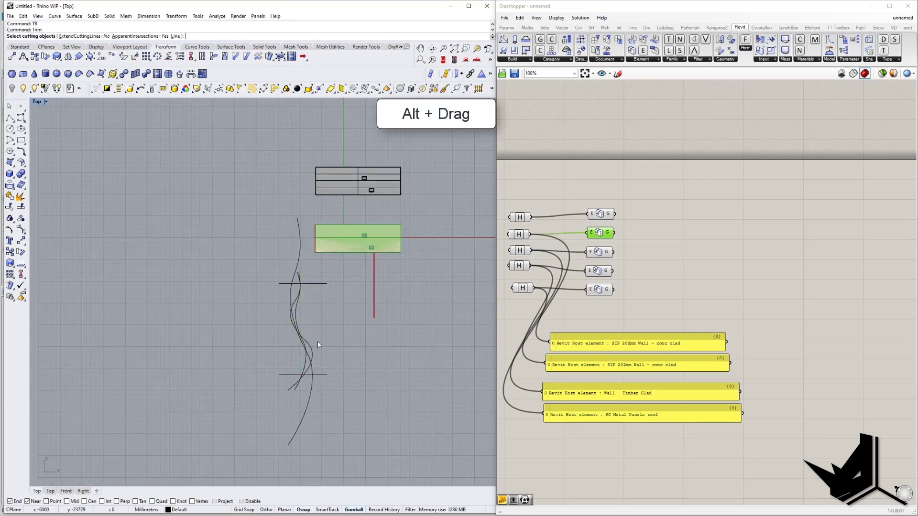
click(287, 375)
click(313, 284)
key(Return)
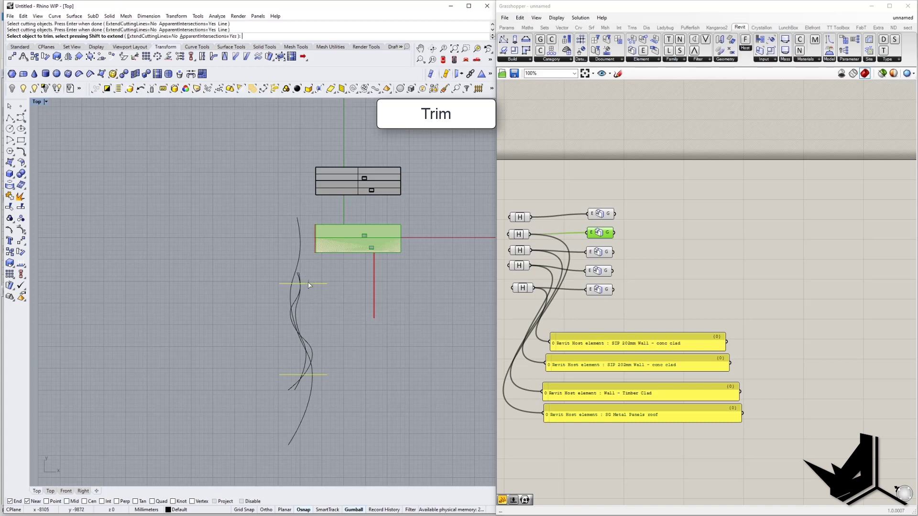
click(290, 276)
click(289, 386)
key(Return)
Step: Delete the two horizontal cutting lines and return to the Perspective view
click(292, 375)
shift+click(285, 284)
key(Delete)
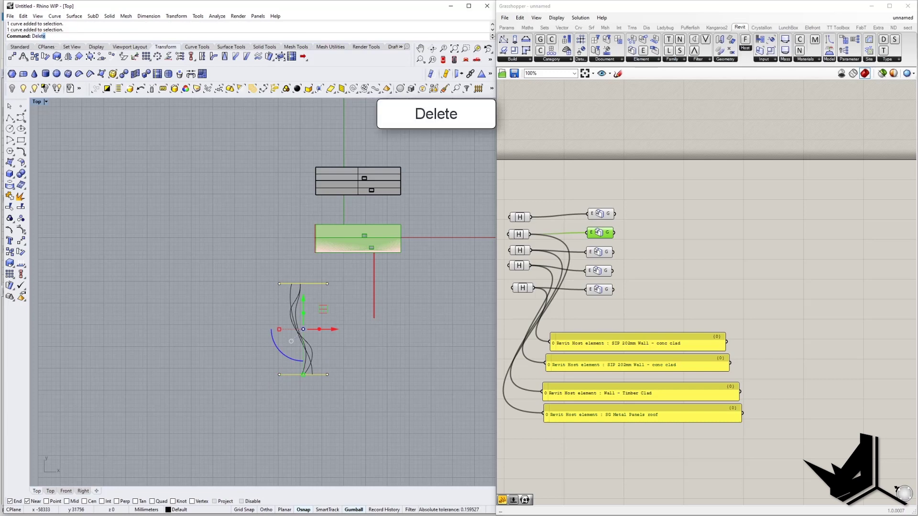
click(491, 60)
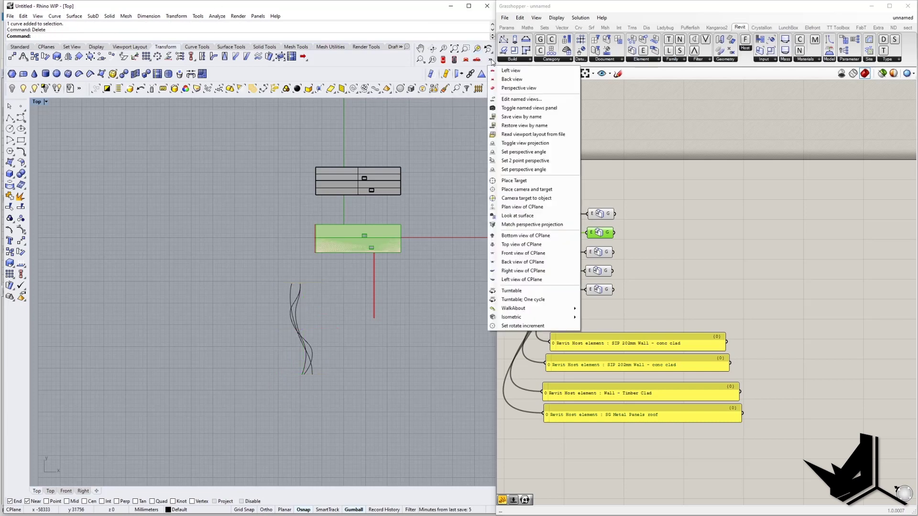
click(518, 88)
scroll(315, 314, up, 5)
right_drag(315, 314, 234, 328)
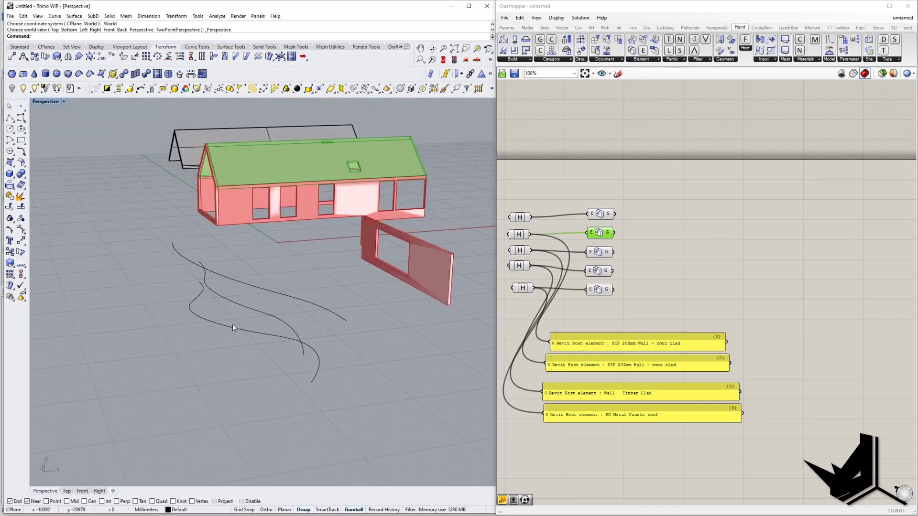
Step: Loft the three curves into a surface with the Normal style and history recording turned on
click(233, 327)
shift+click(270, 316)
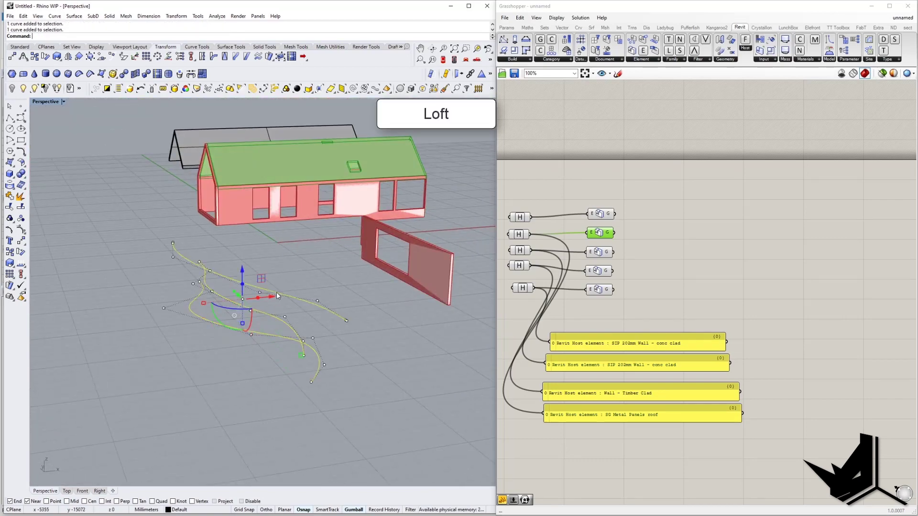
key(Return)
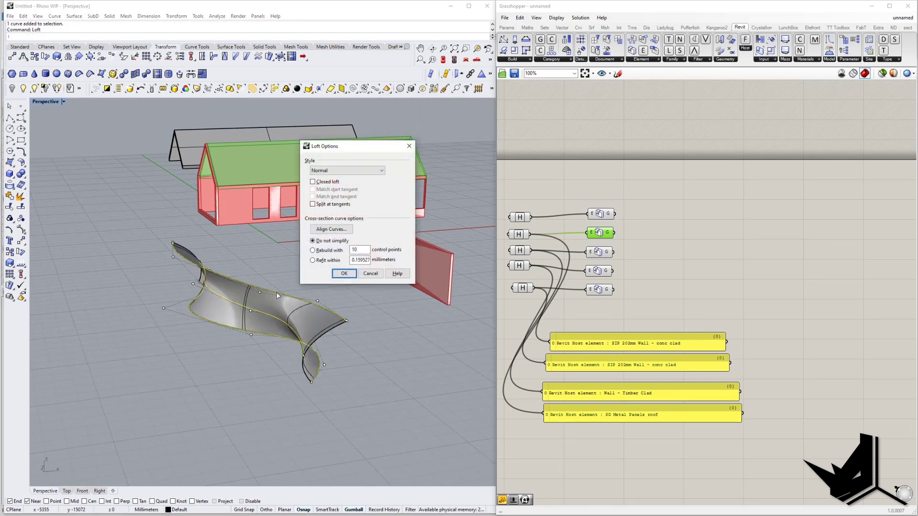
click(351, 276)
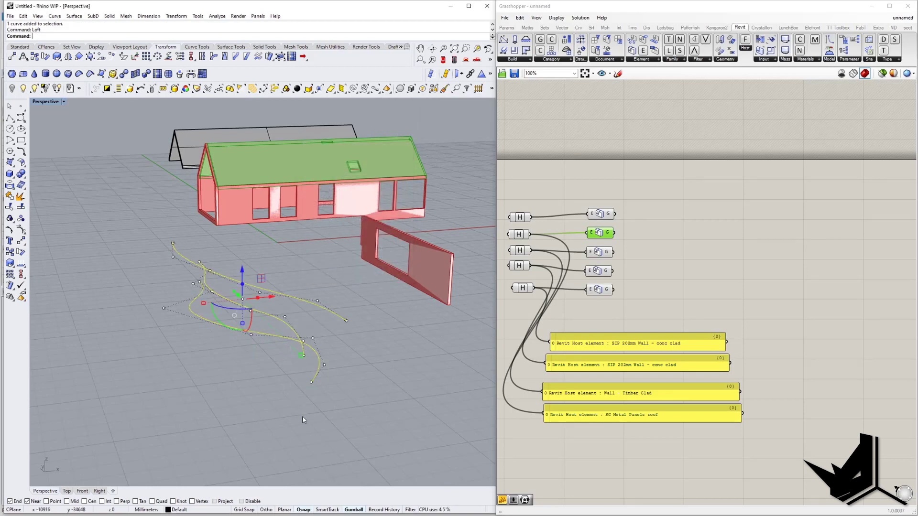
shift+right_drag(266, 359, 276, 376)
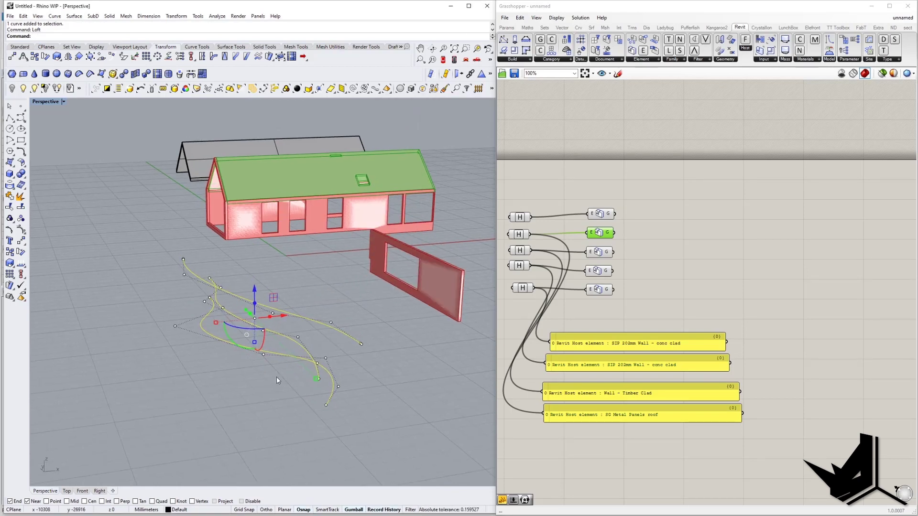
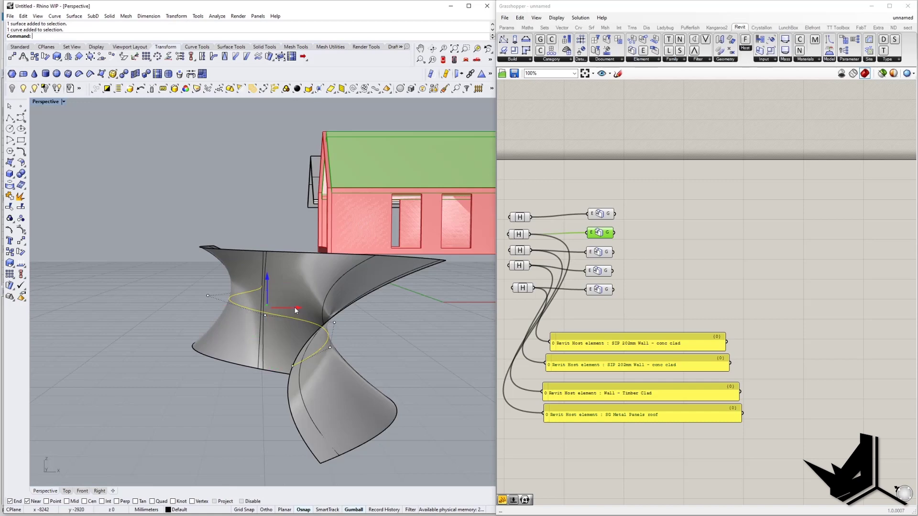
Step: Reshape the lofted surface by shifting the middle curve and one of its control points along the red axis
drag(294, 307, 286, 306)
right_drag(217, 277, 273, 313)
right_drag(178, 284, 143, 282)
click(156, 266)
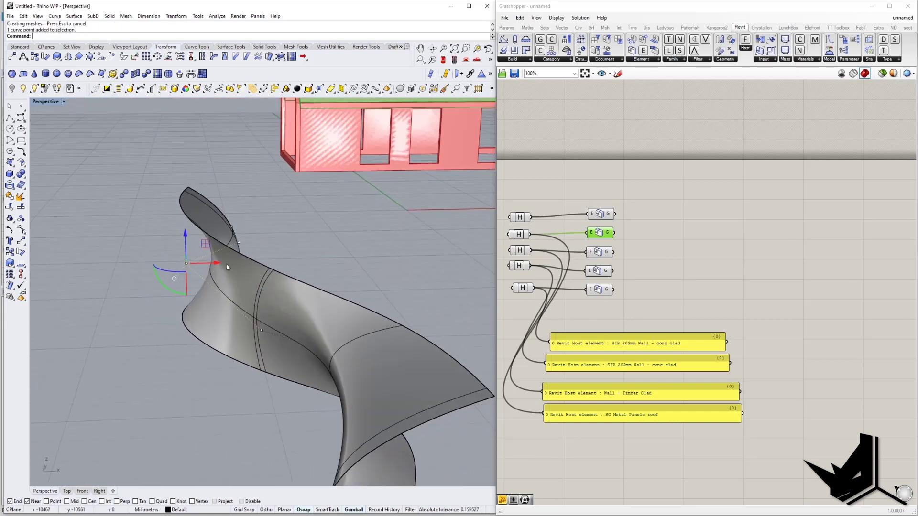
drag(225, 263, 184, 264)
right_drag(224, 291, 231, 328)
scroll(279, 347, up, 3)
right_drag(279, 347, 237, 316)
Step: Undo the trial move of the lofted surface and extrude it a short distance along the red axis into a thick wall
click(188, 342)
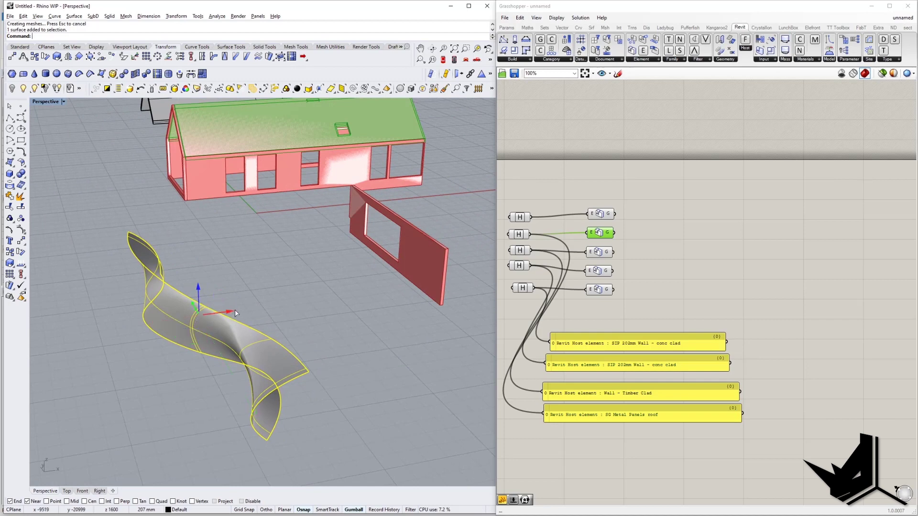
drag(235, 313, 242, 316)
key(ctrl+z)
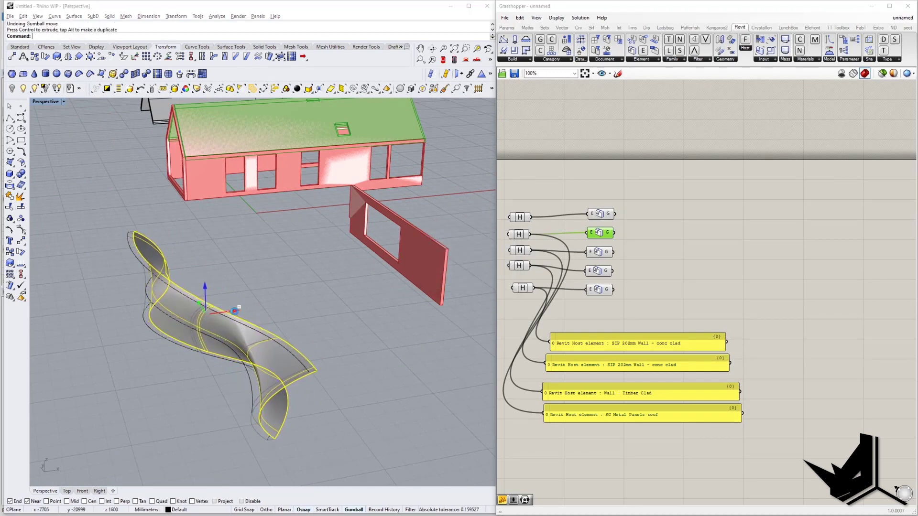
click(467, 283)
click(207, 282)
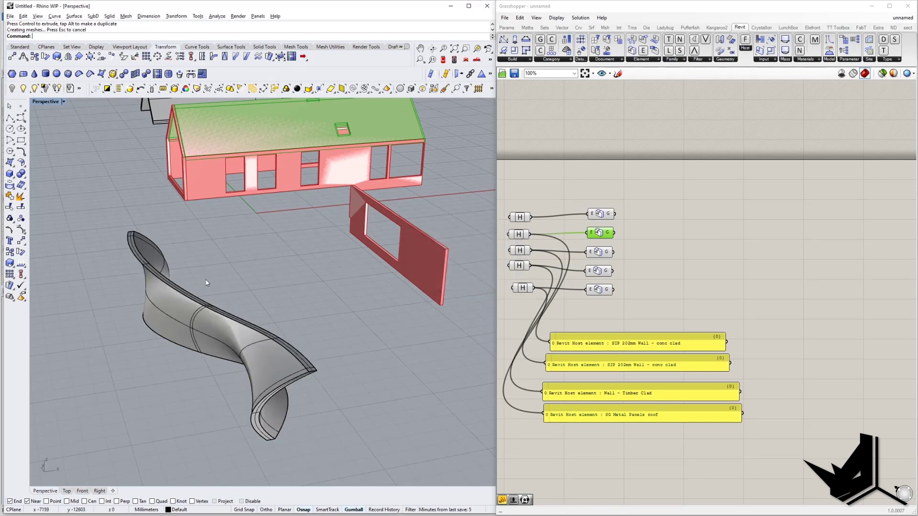
right_drag(207, 282, 254, 289)
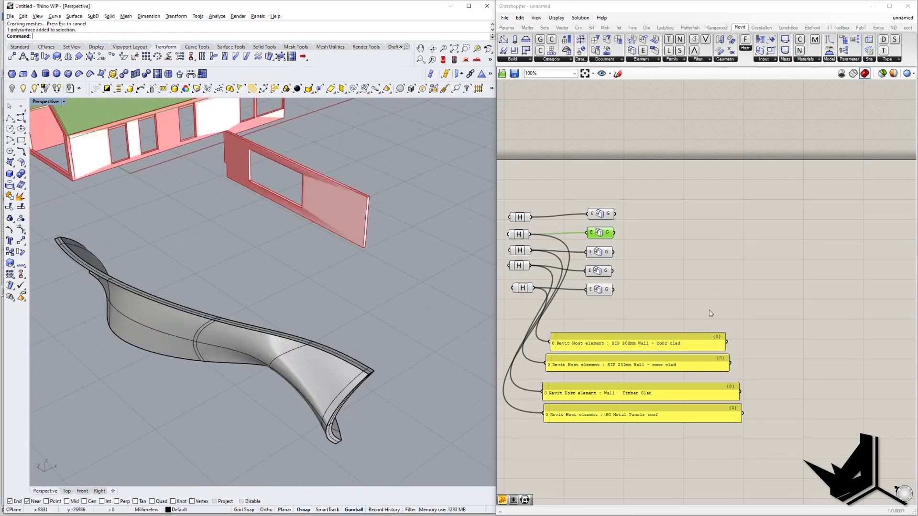
Step: Add a Brep parameter below the panels on the Grasshopper canvas and assign the thick curved wall to it
scroll(690, 300, down, 3)
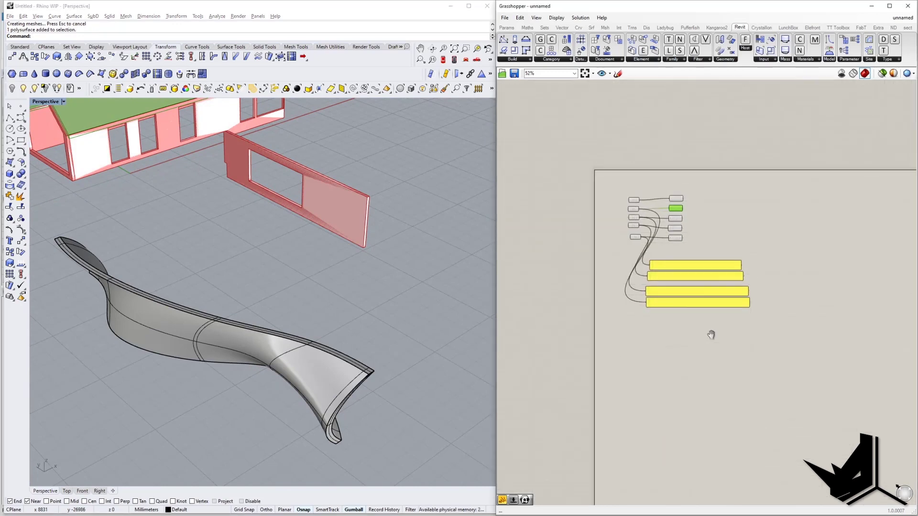
scroll(690, 340, up, 2)
double_click(632, 356)
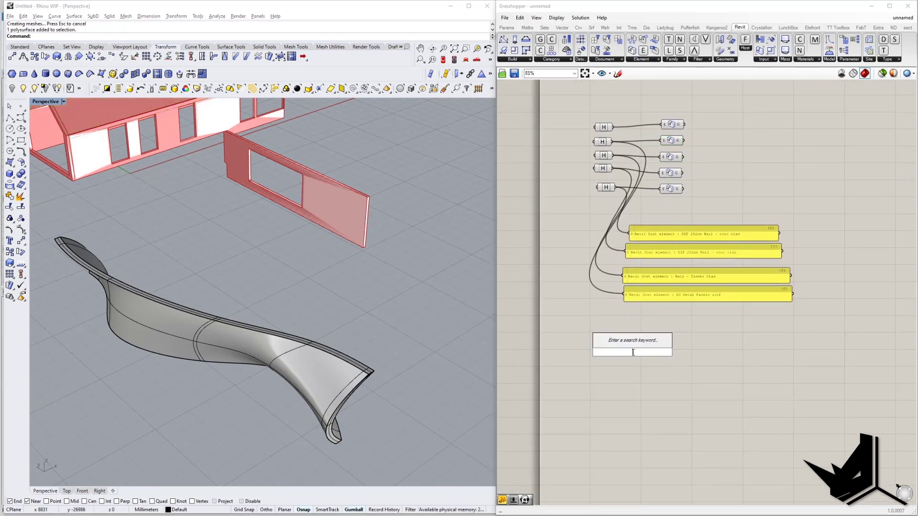
text(brep)
key(Return)
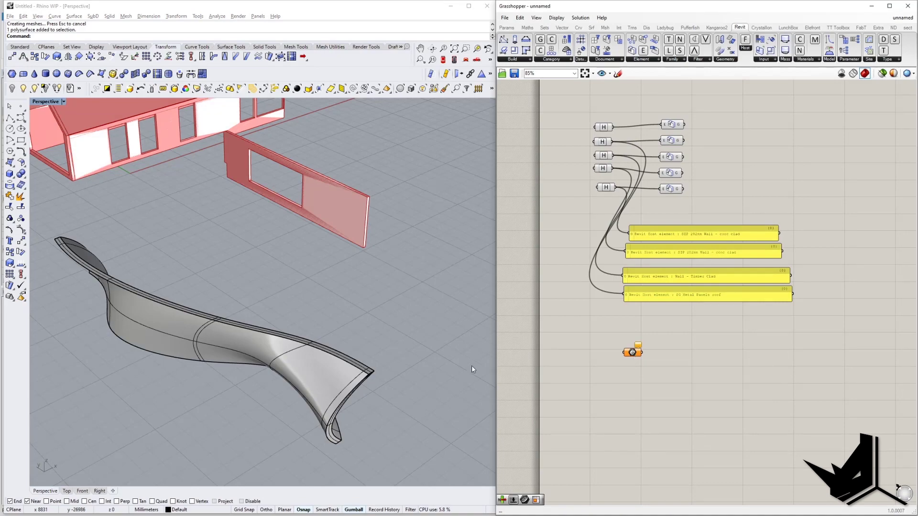
click(311, 359)
right_click(632, 354)
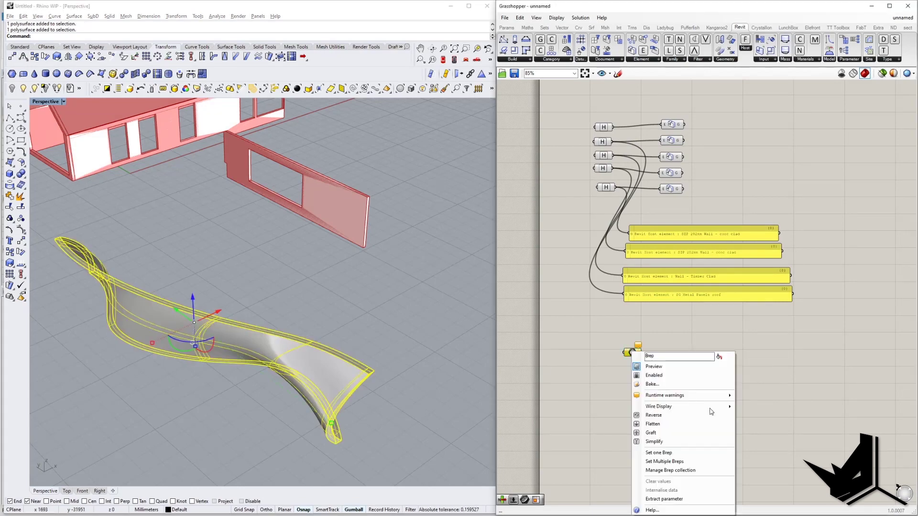
click(662, 456)
click(380, 332)
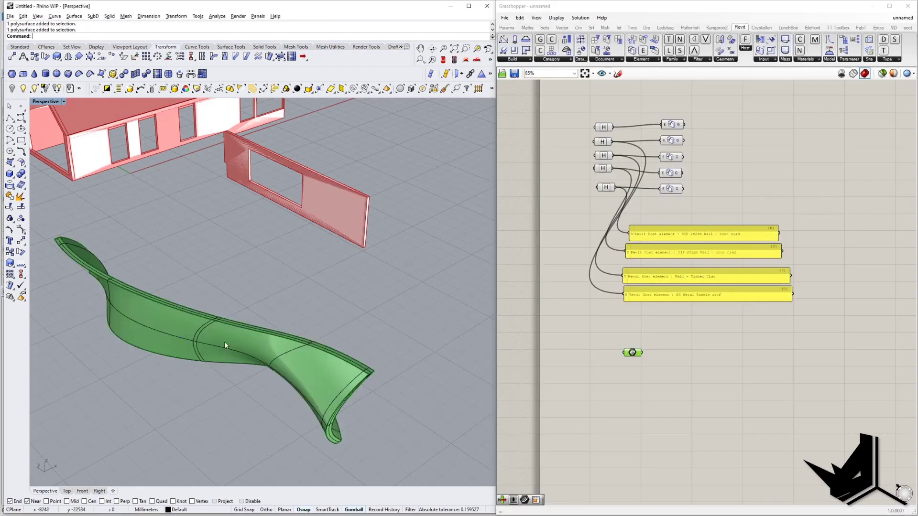
mouse_move(225, 341)
right_down()
mouse_move(224, 308)
mouse_move(226, 324)
right_up()
right_drag(702, 354, 677, 361)
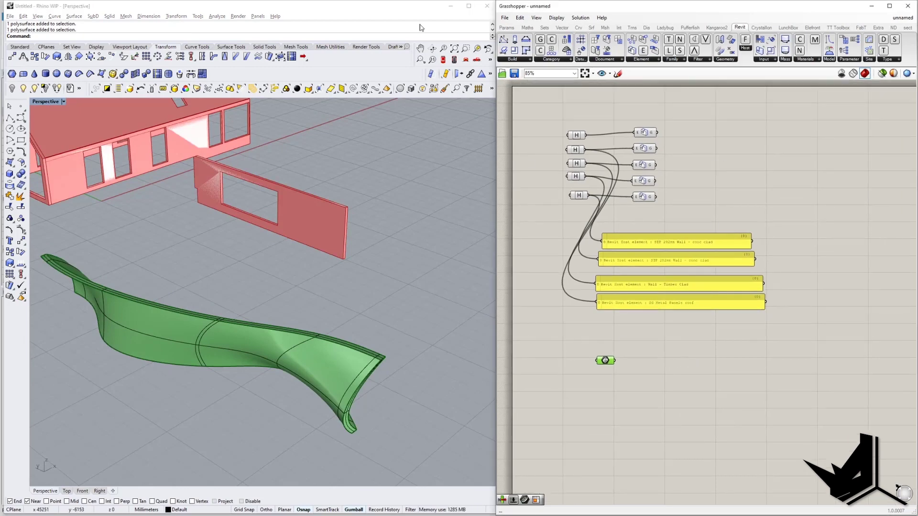
Step: Add a DirectShape component, feed the Brep parameter into its G input, and view the resulting geometry in Revit
mouse_move(414, 8)
mouse_down()
mouse_move(411, 494)
mouse_move(411, 8)
mouse_up()
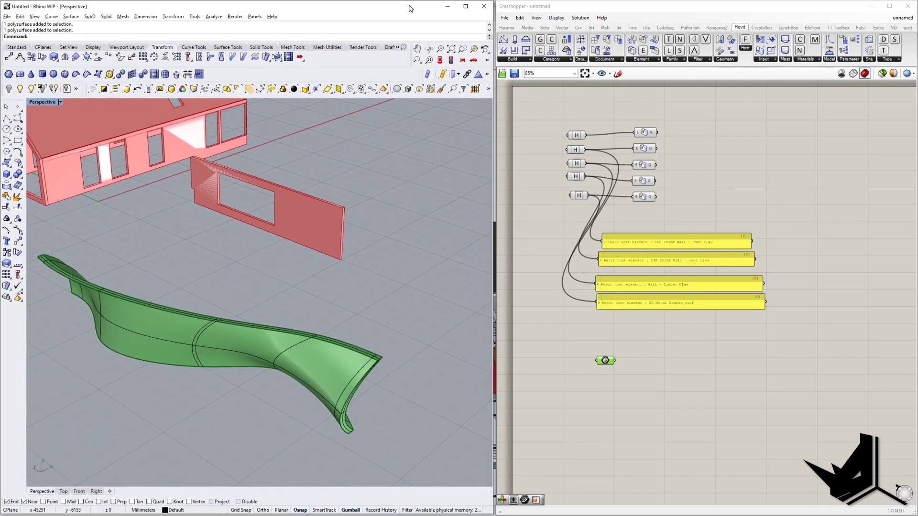
click(816, 96)
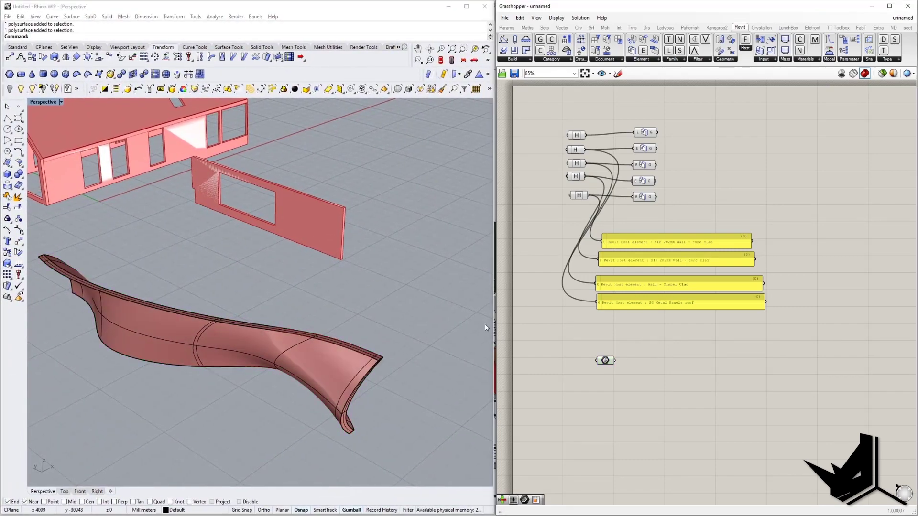
click(729, 59)
drag(733, 119, 651, 362)
right_drag(645, 379, 643, 334)
scroll(641, 330, up, 3)
drag(647, 305, 709, 311)
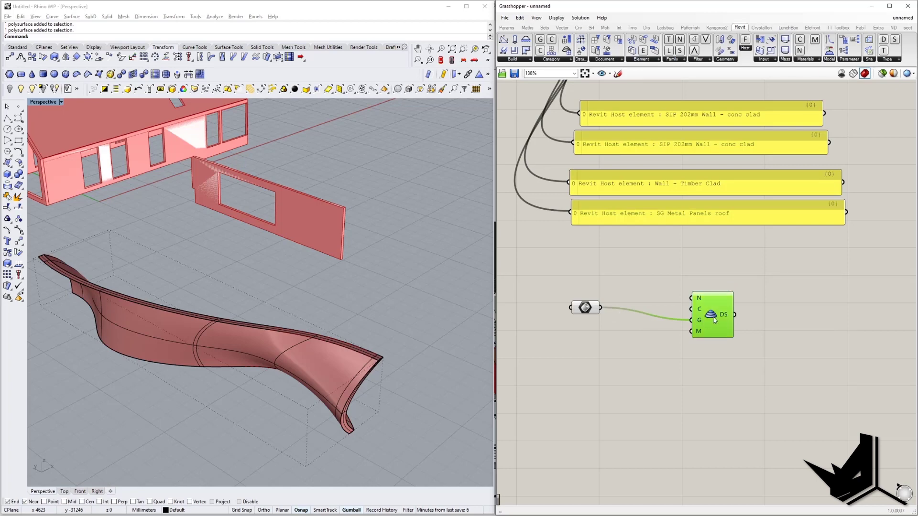
right_drag(279, 353, 275, 337)
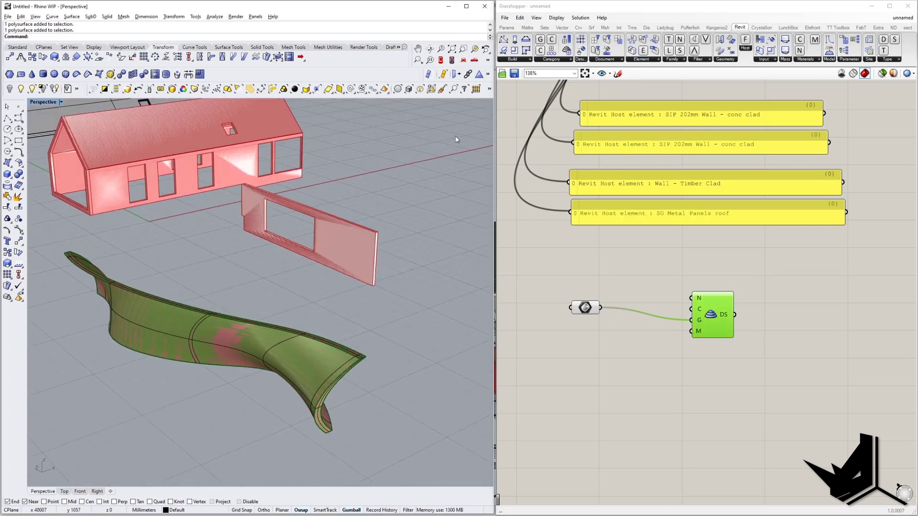
click(448, 9)
mouse_move(770, 471)
middle_down()
mouse_move(682, 324)
mouse_move(557, 286)
mouse_move(537, 315)
mouse_move(534, 305)
mouse_move(439, 328)
mouse_move(363, 286)
mouse_move(354, 252)
mouse_move(312, 245)
mouse_move(551, 268)
mouse_move(489, 304)
mouse_move(431, 274)
mouse_move(549, 337)
mouse_move(449, 299)
middle_up()
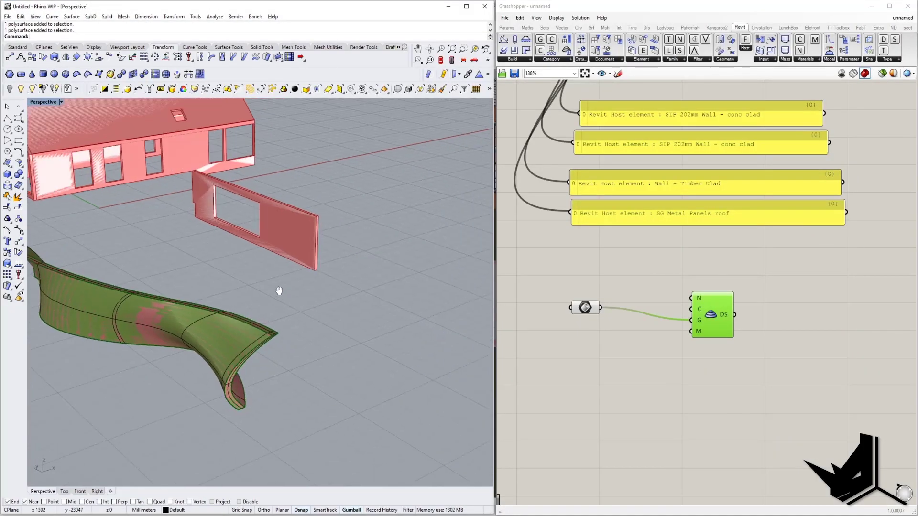
Step: Back in Rhino, copy the curved wall to an open area away from the original
mouse_move(279, 291)
right_down()
mouse_move(318, 299)
mouse_move(359, 268)
mouse_move(344, 300)
mouse_move(281, 280)
right_up()
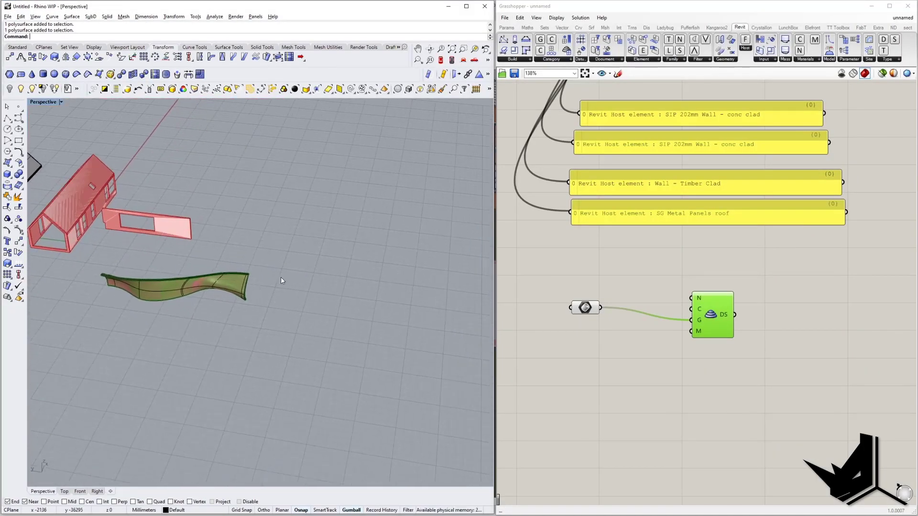
scroll(210, 297, up, 2)
shift+right_drag(147, 286, 247, 298)
click(248, 296)
shift+right_drag(299, 309, 249, 310)
scroll(250, 310, down, 6)
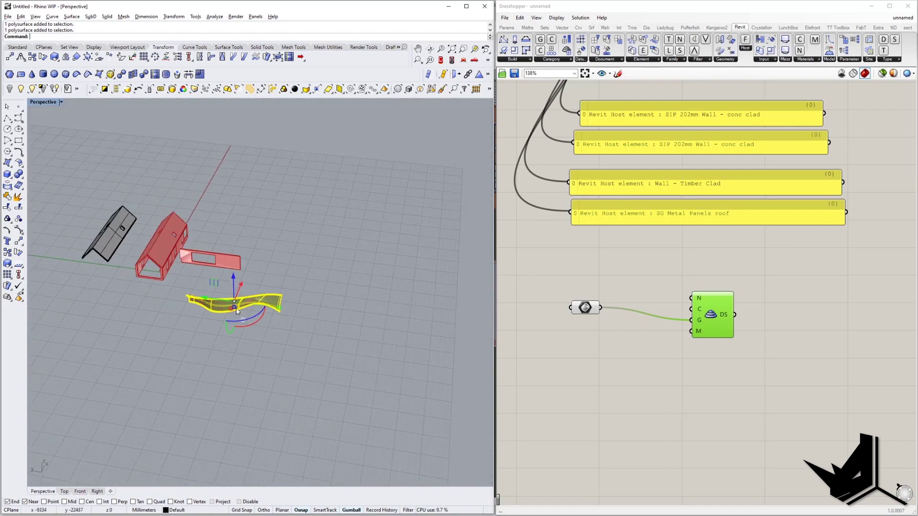
alt+drag(203, 300, 343, 321)
key(Escape)
right_drag(377, 359, 342, 317)
click(334, 274)
right_drag(334, 275, 311, 312)
key(Escape)
Step: Extract the large front face of the copied wall with ExtractSrf and delete the remaining polysurface
text(EXT)
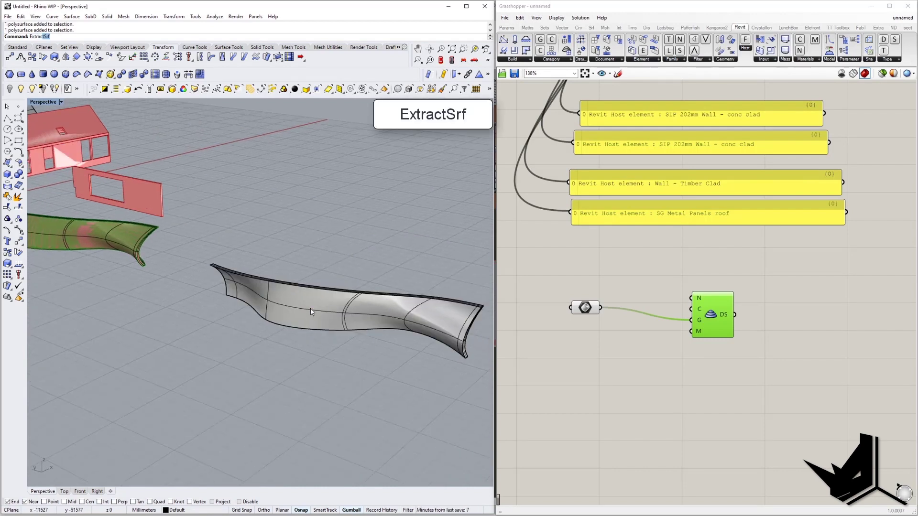
key(Return)
click(311, 311)
key(Return)
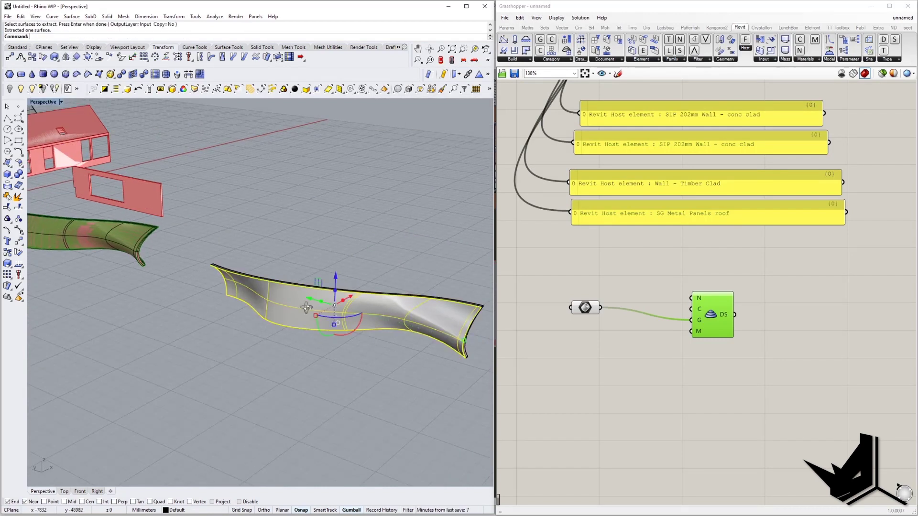
right_drag(306, 308, 305, 317)
key(Escape)
click(302, 316)
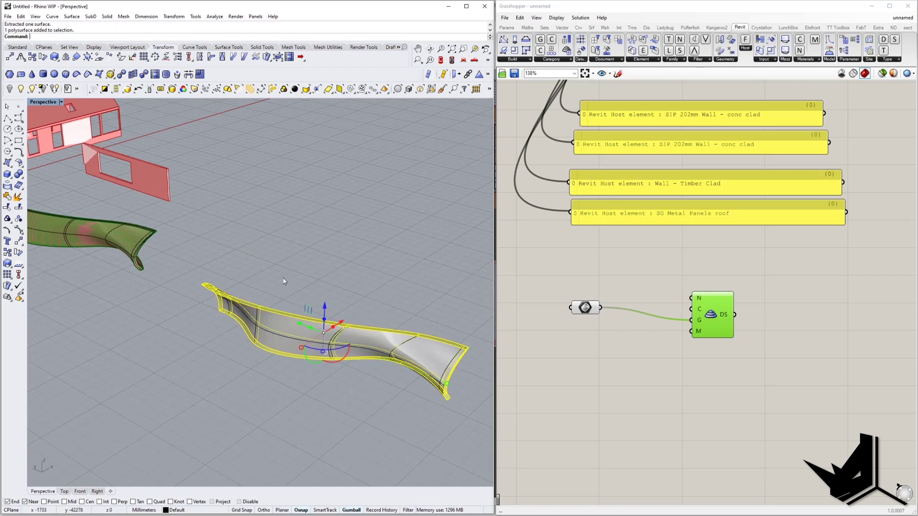
key(Return)
Step: Stretch the extracted surface upward with Scale1D, placing the second reference point about 7666 mm high
click(306, 342)
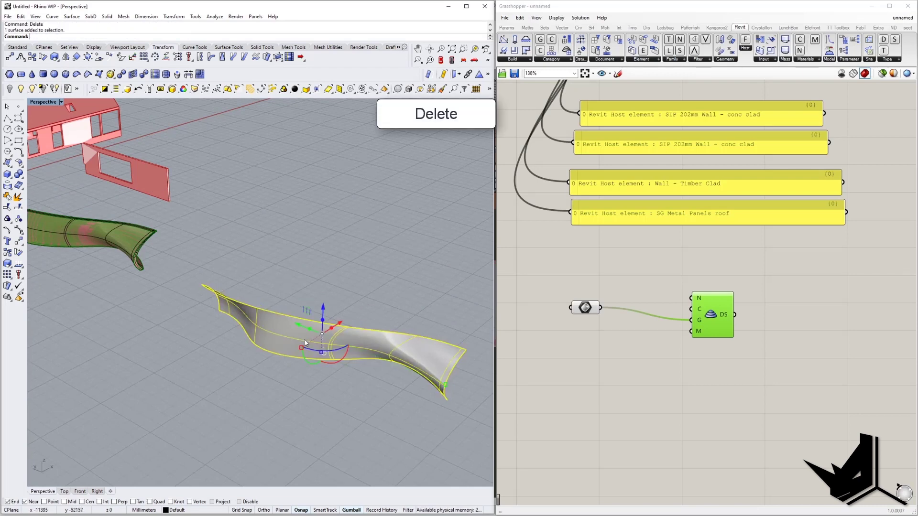
text(SCale1D)
key(Return)
click(217, 295)
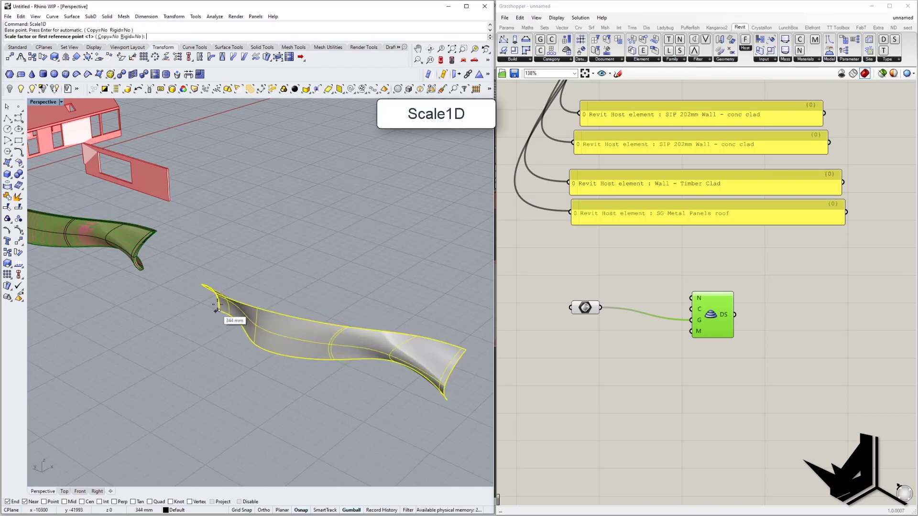
click(218, 311)
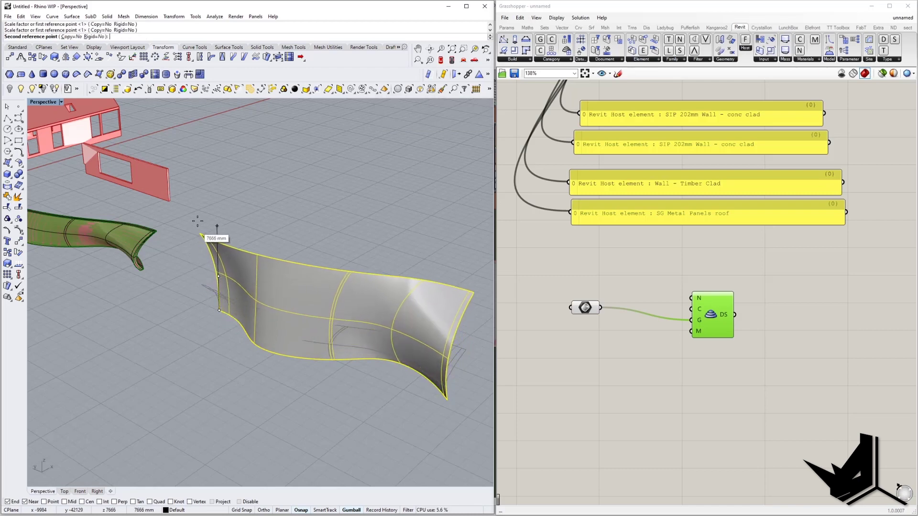
click(200, 236)
key(Escape)
right_drag(353, 287, 334, 300)
scroll(382, 280, down, 2)
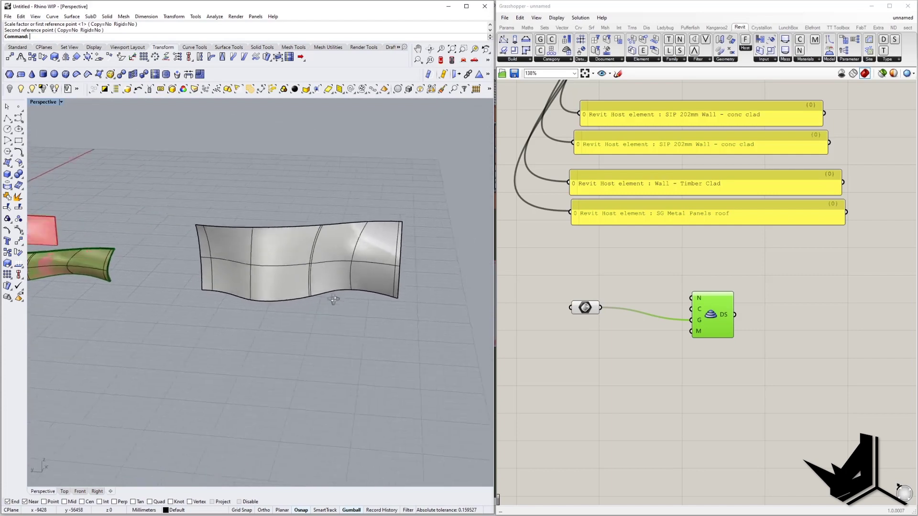
Step: Add a Surface parameter to the Grasshopper canvas, assign the stretched surface to it, and place it below the Brep parameter
scroll(652, 369, down, 4)
scroll(669, 338, up, 3)
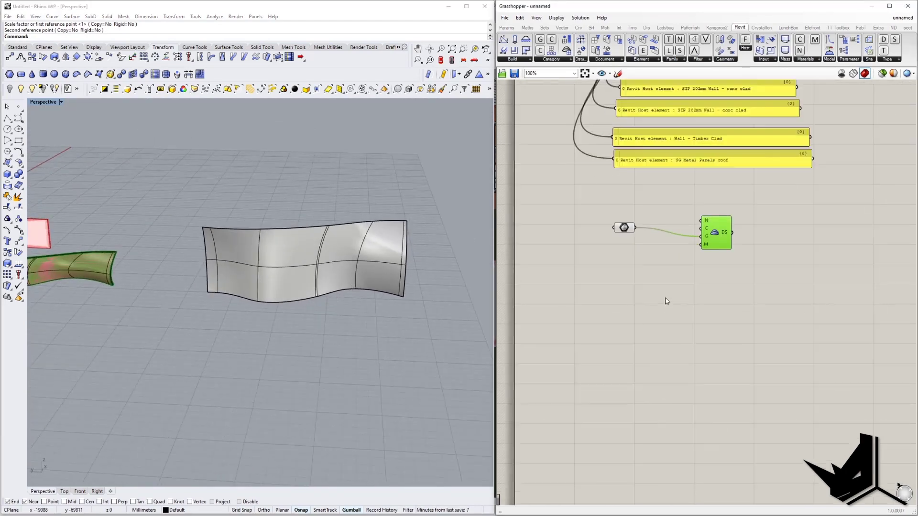
double_click(622, 295)
text(srf)
click(607, 283)
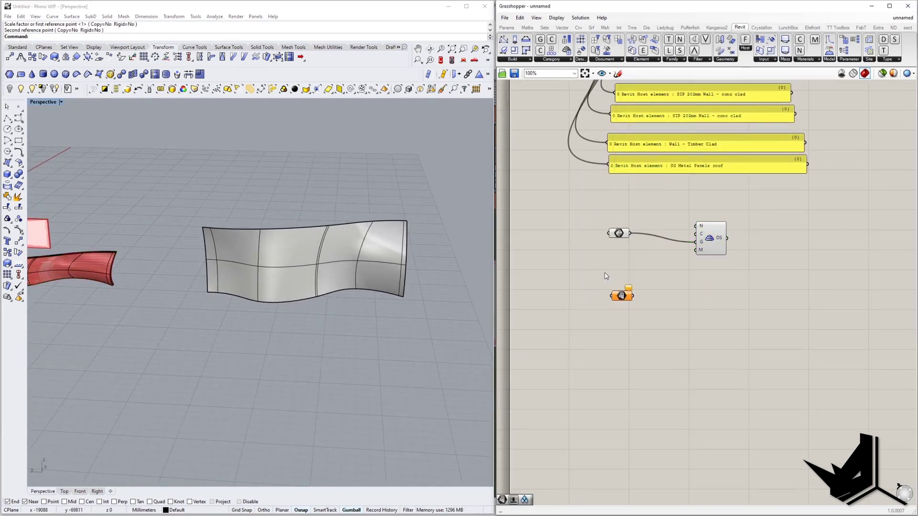
click(348, 278)
right_click(621, 296)
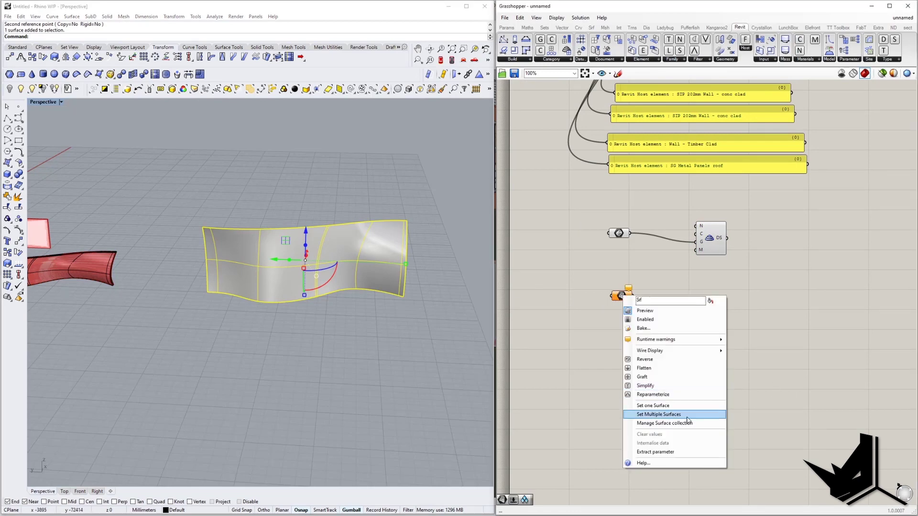
click(650, 411)
drag(623, 296, 628, 326)
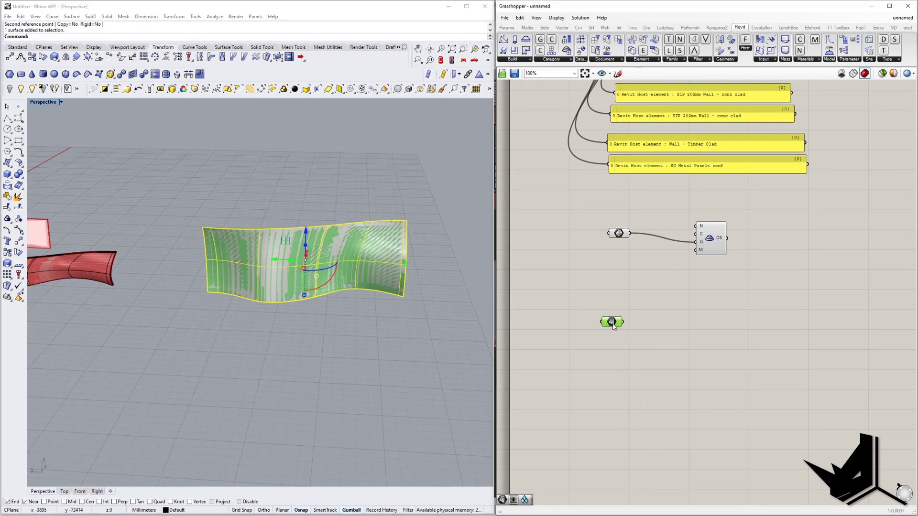
double_click(707, 324)
click(692, 342)
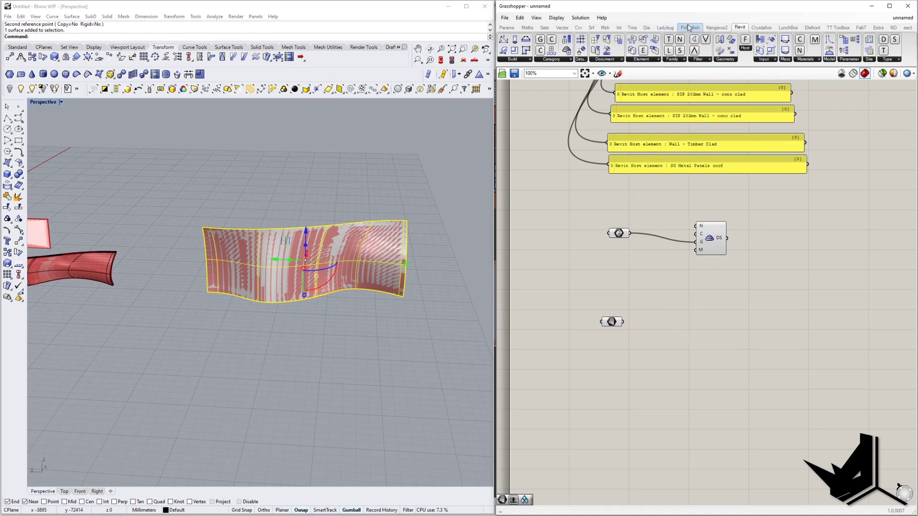
Step: Add the LunchBox Quad Panels component to the Grasshopper canvas and place it beside the Surface parameter, slightly lower
click(665, 27)
click(786, 28)
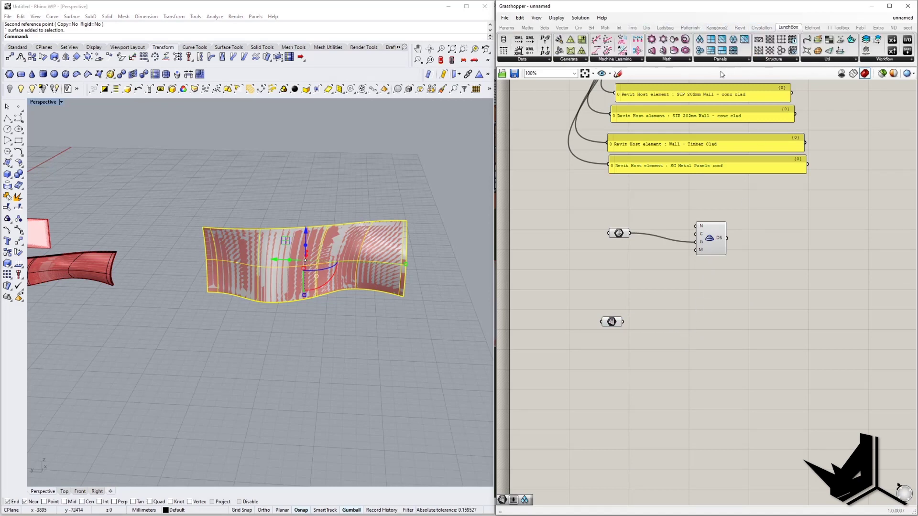
drag(723, 330, 700, 332)
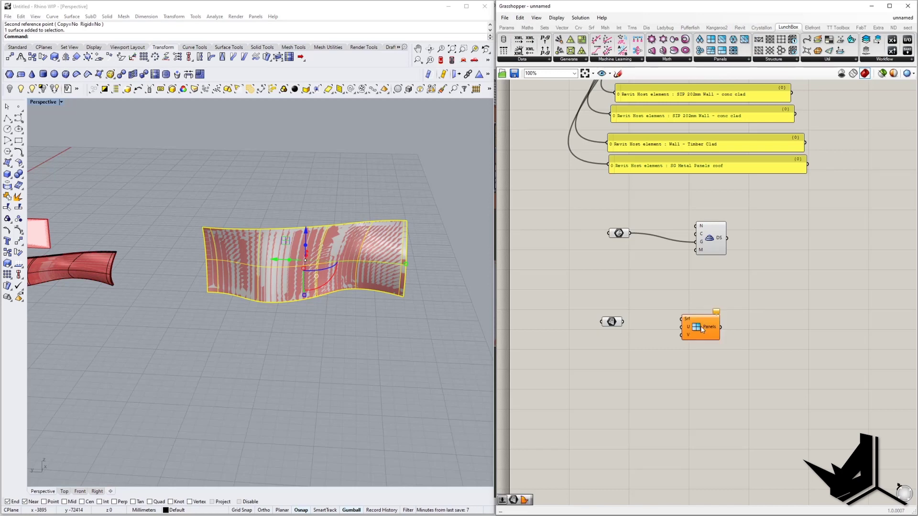
right_drag(692, 351, 675, 314)
drag(688, 291, 710, 315)
Step: Create two number sliders below the Surface parameter, one set to 20 and one set to 10
right_drag(619, 322, 630, 311)
double_click(631, 311)
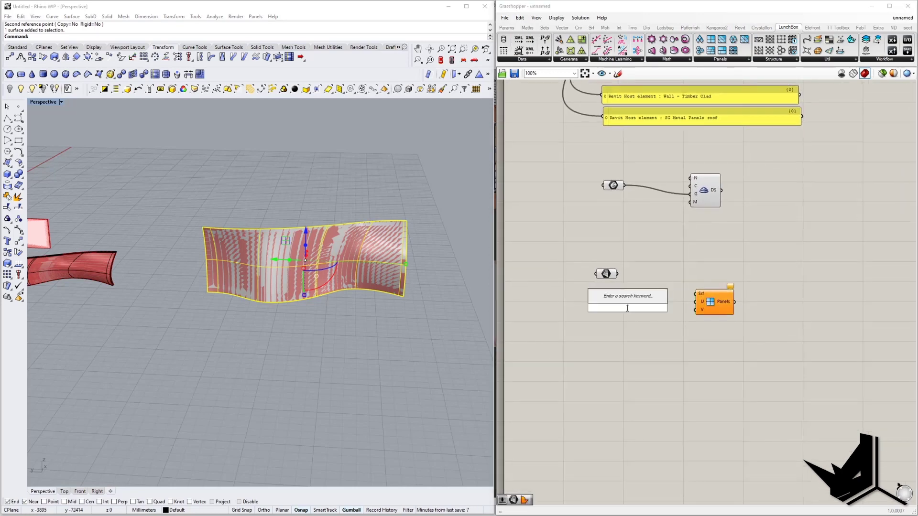
text(20)
key(Return)
double_click(636, 335)
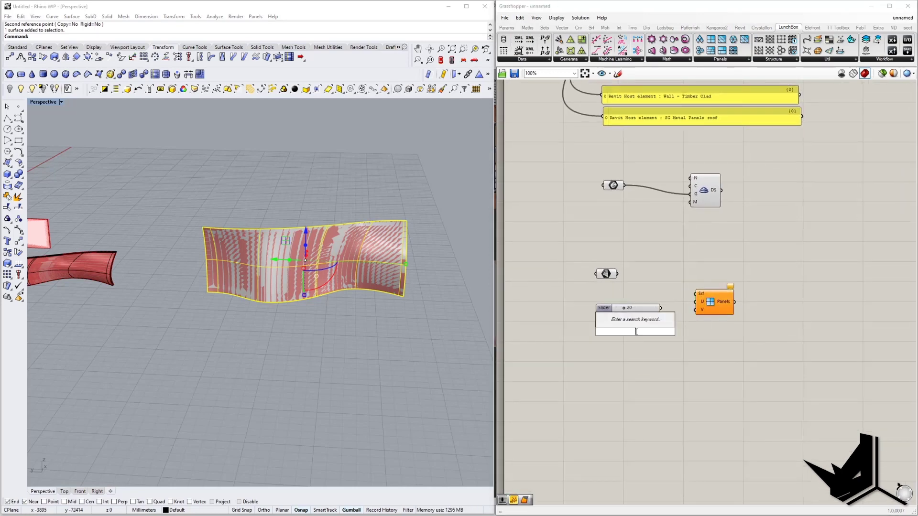
text(10)
key(Return)
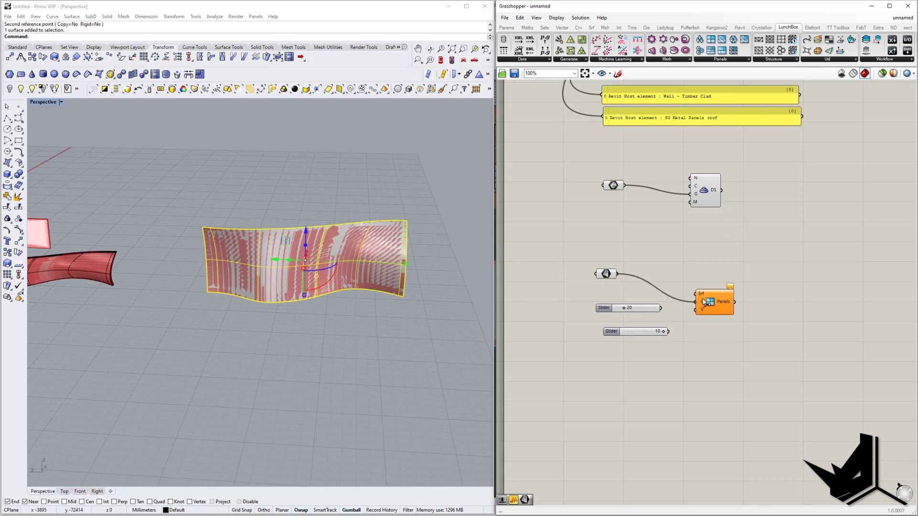
Step: Connect the Surface parameter to the panel component's Srf input, the 20 slider to U and the 10 slider to V
mouse_move(700, 298)
mouse_down()
mouse_move(662, 311)
mouse_move(696, 302)
mouse_up()
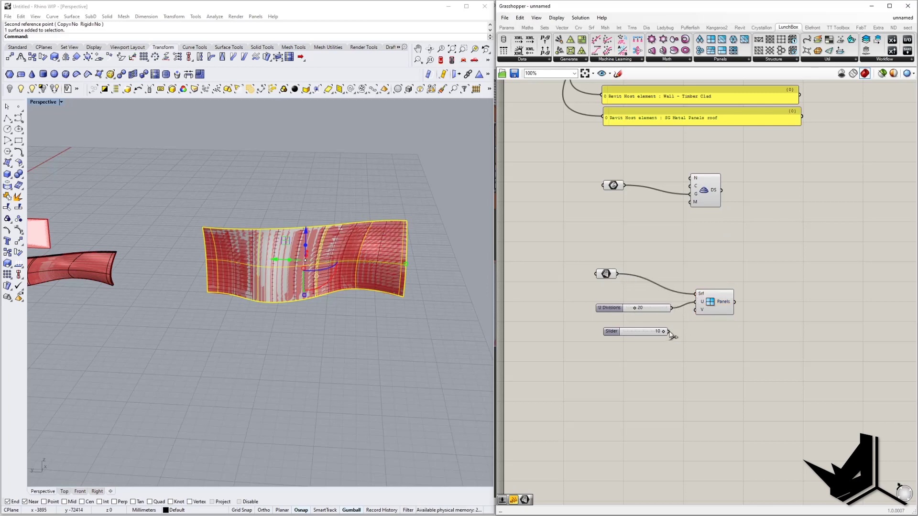
drag(669, 332, 702, 298)
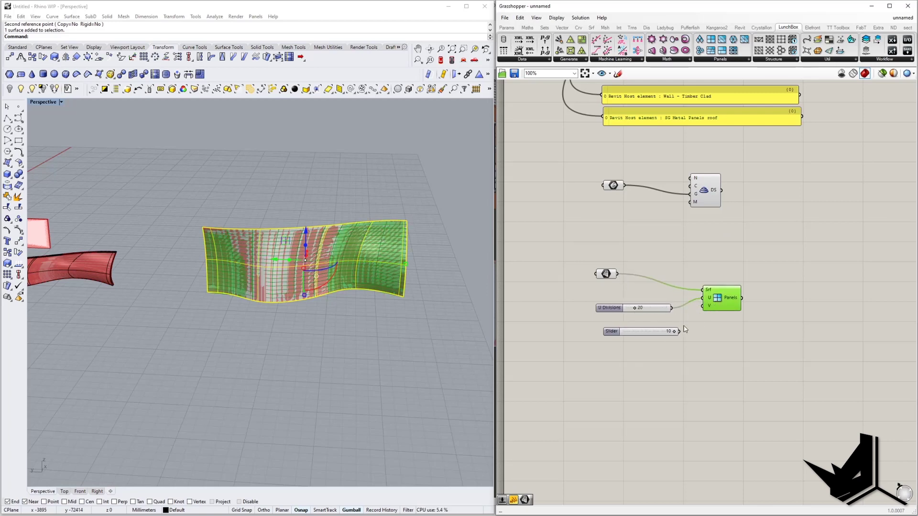
click(302, 205)
scroll(310, 252, up, 5)
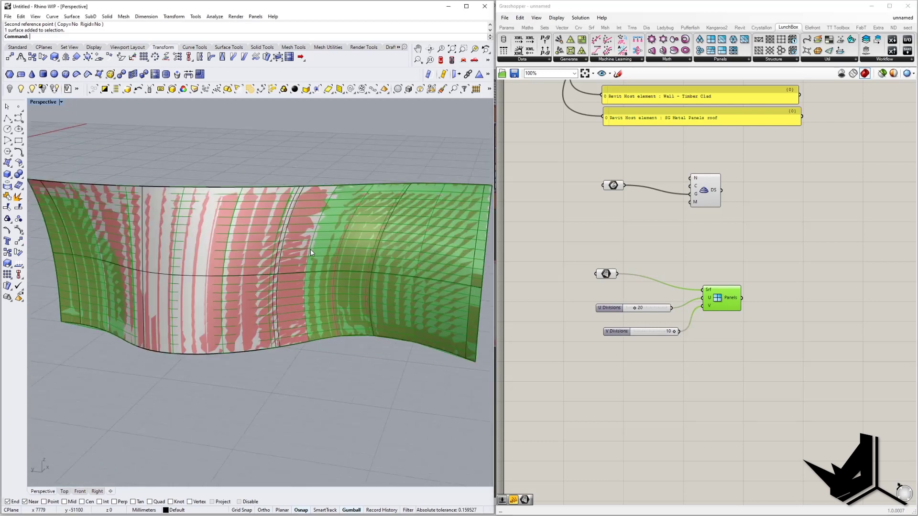
Step: Set U Divisions to 25 and replace the V Divisions slider with a new wider-range slider set to 20, deleting the old one
drag(635, 309, 638, 312)
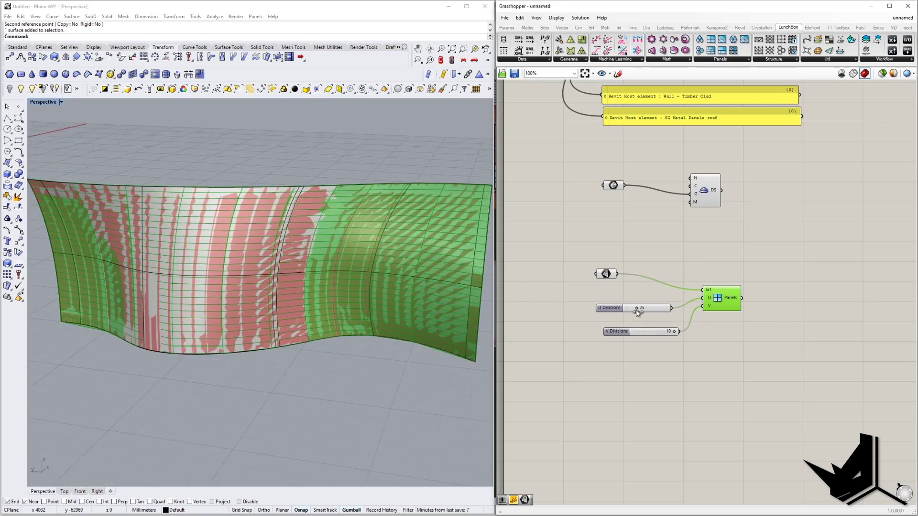
click(648, 349)
double_click(648, 349)
text(20)
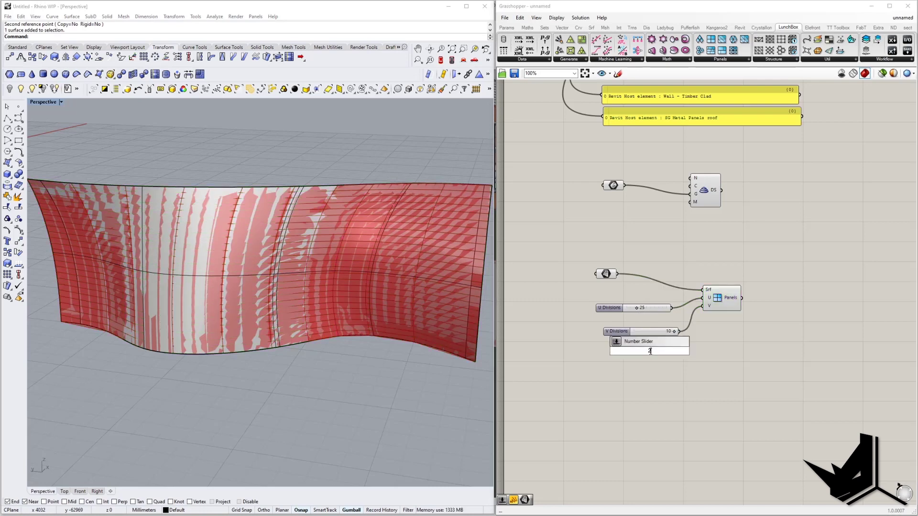
key(Return)
drag(705, 315, 704, 307)
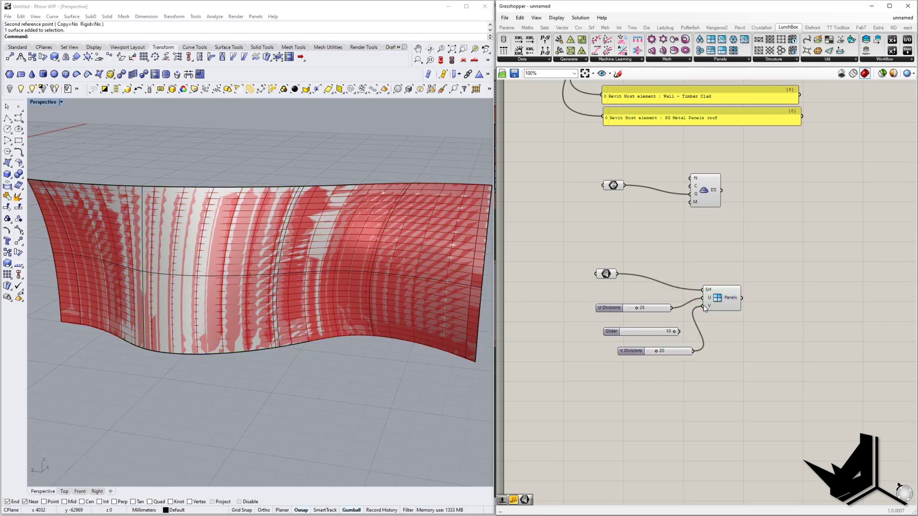
click(661, 334)
key(Delete)
drag(673, 353, 663, 352)
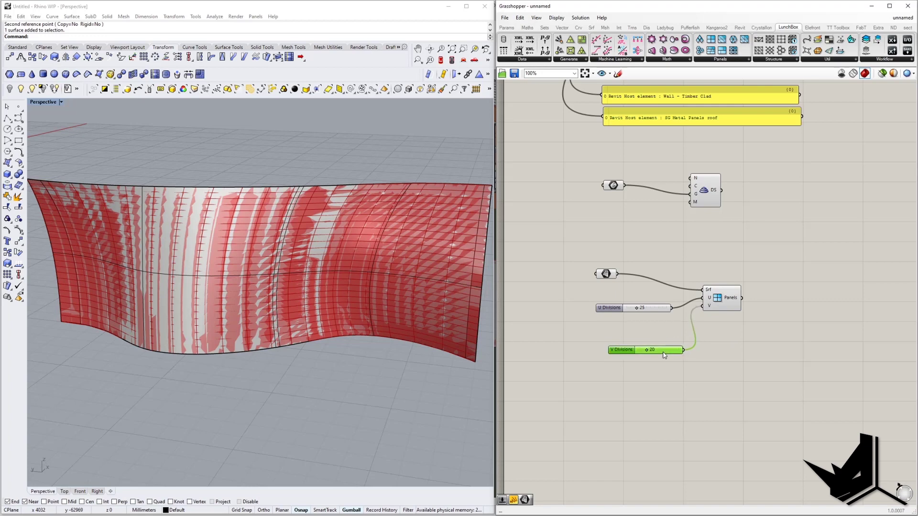
Step: Set U Divisions to 28 and V Divisions to 47 for the panels
click(647, 310)
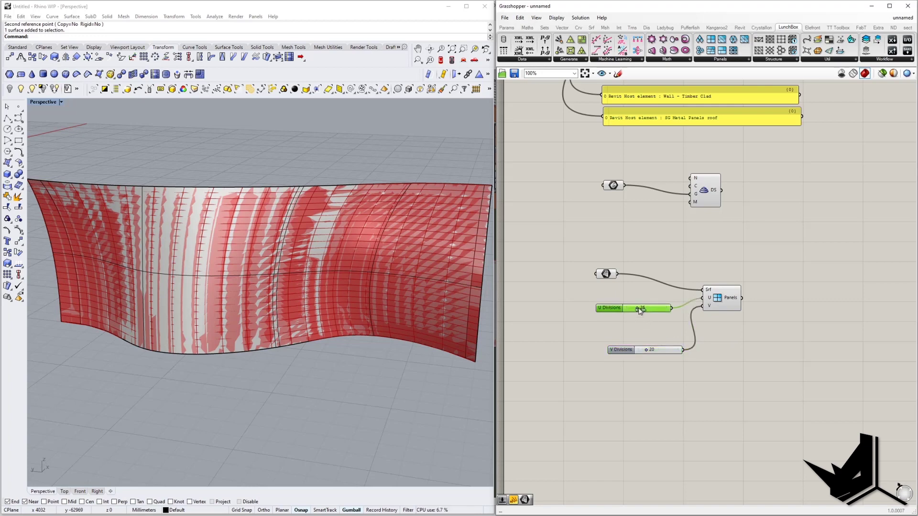
drag(640, 311, 644, 312)
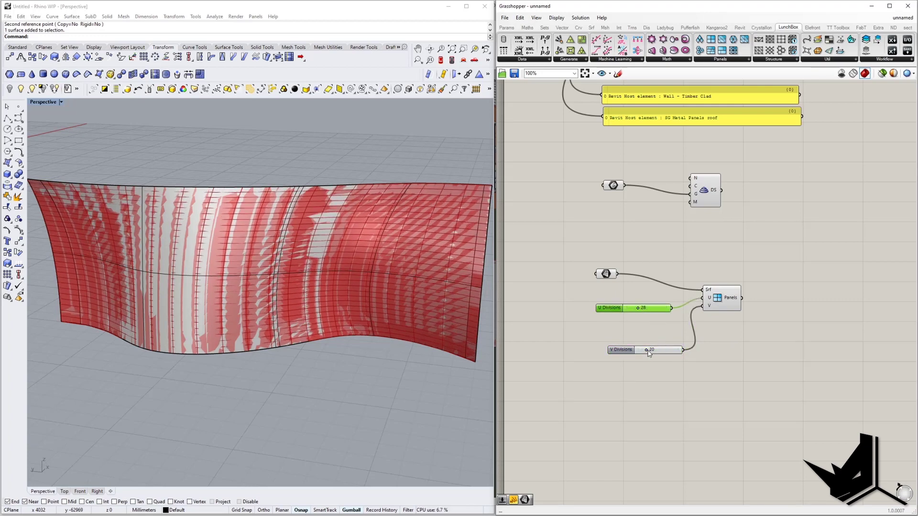
drag(648, 353, 658, 352)
Step: Hide the stretched base surface in Rhino so only the Grasshopper panel preview remains displayed
right_drag(294, 307, 345, 265)
click(315, 265)
click(10, 88)
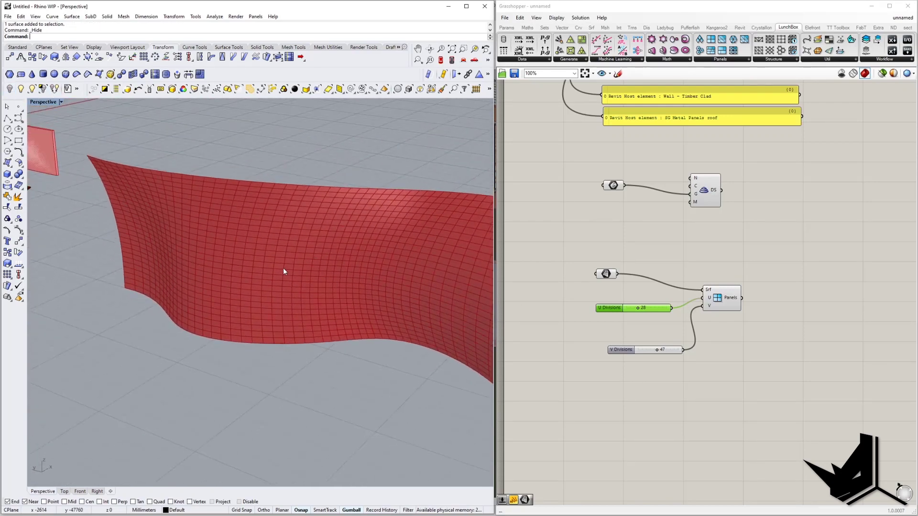
mouse_move(284, 268)
right_down()
mouse_move(308, 266)
mouse_move(286, 254)
mouse_move(293, 265)
right_up()
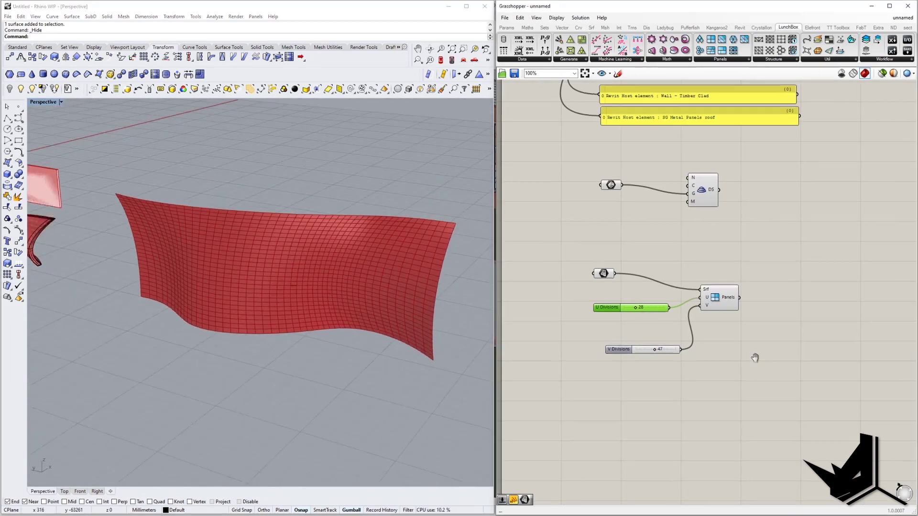
Step: Add the LunchBox random list-split component with inputs L, R and S to the empty canvas area beyond the panel component
right_drag(733, 305, 666, 313)
right_drag(754, 346, 665, 313)
drag(616, 282, 628, 279)
click(702, 323)
shift+right_drag(457, 311, 420, 338)
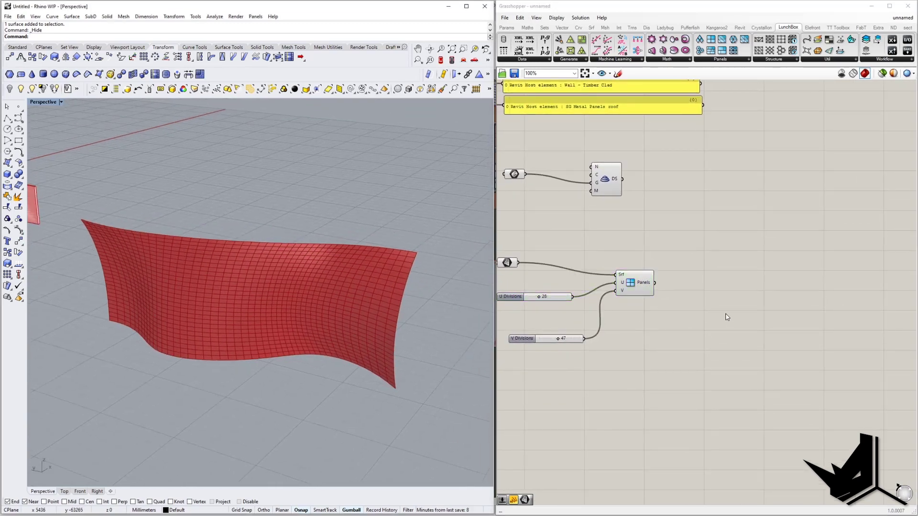
right_drag(715, 309, 690, 308)
double_click(678, 301)
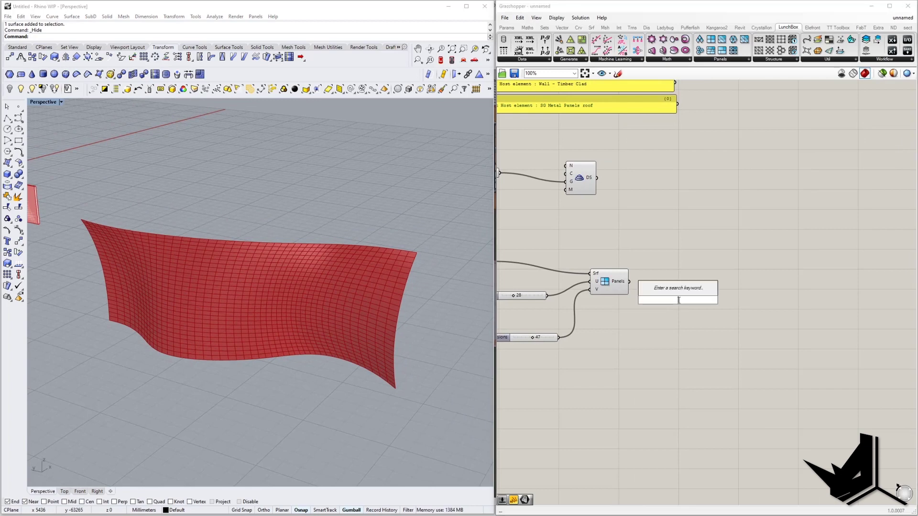
double_click(736, 338)
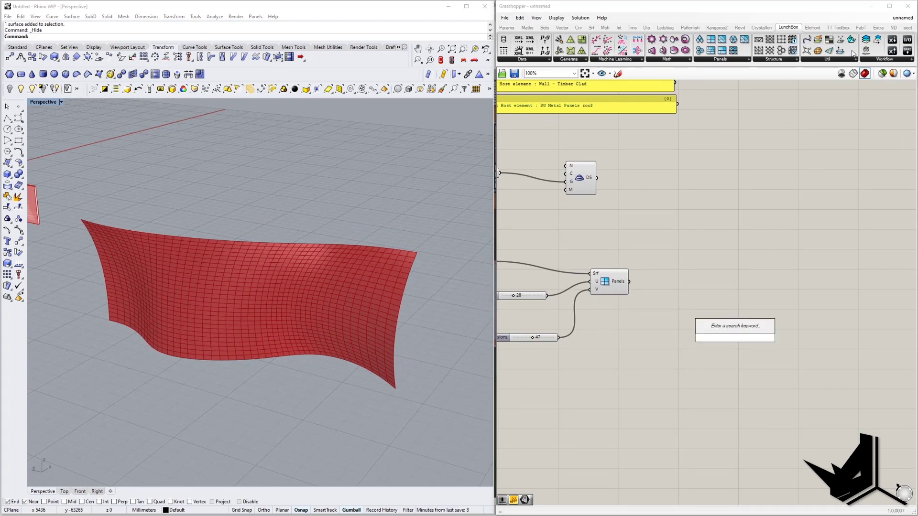
drag(830, 41, 717, 356)
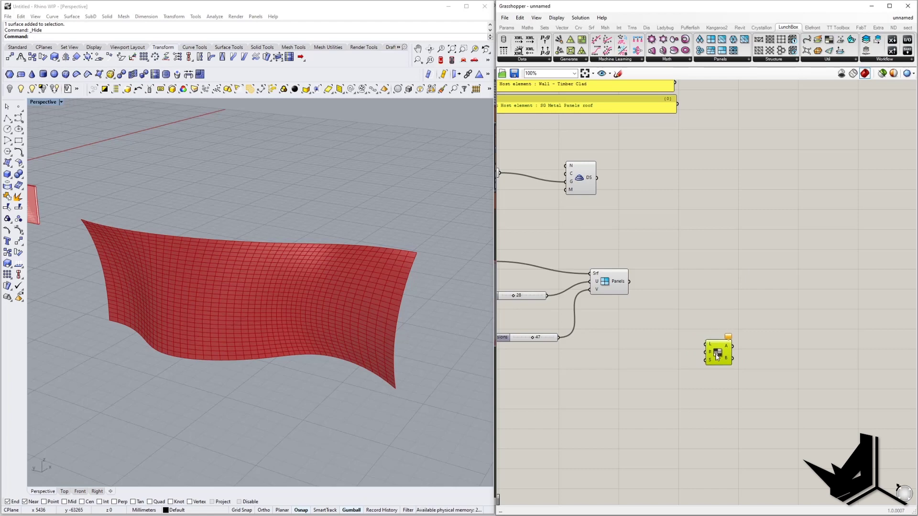
Step: Add a Series component, connect its output to the split component's L input, and reposition both with room before them
double_click(662, 330)
text(ser)
click(647, 320)
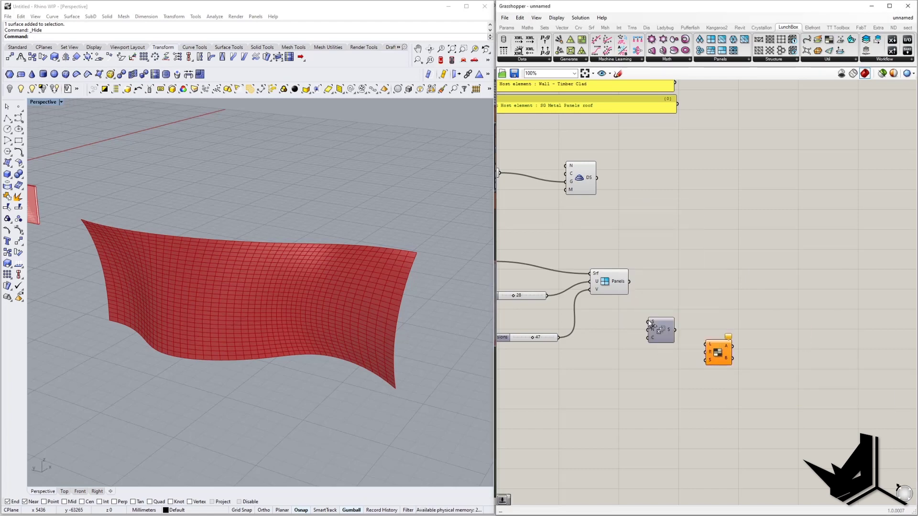
drag(722, 353, 740, 343)
drag(667, 333, 676, 334)
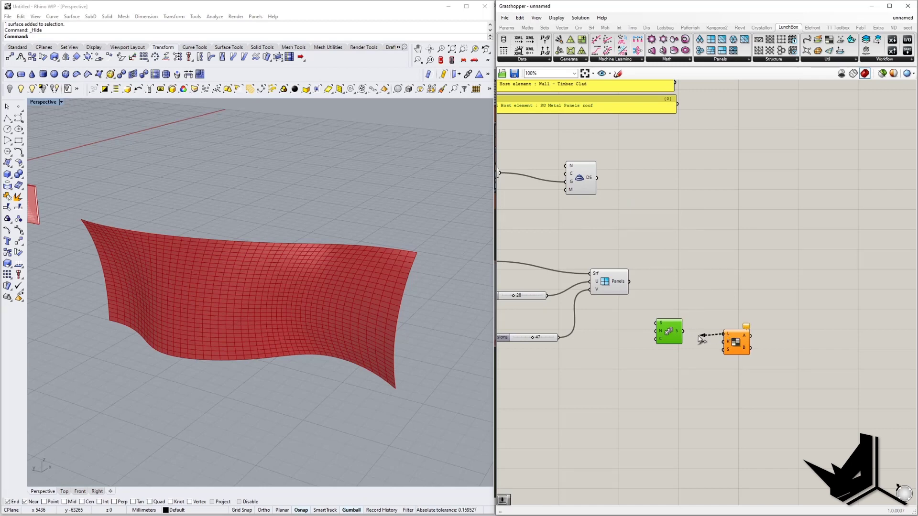
drag(698, 336, 682, 331)
drag(744, 371, 658, 320)
drag(668, 328, 695, 344)
click(659, 285)
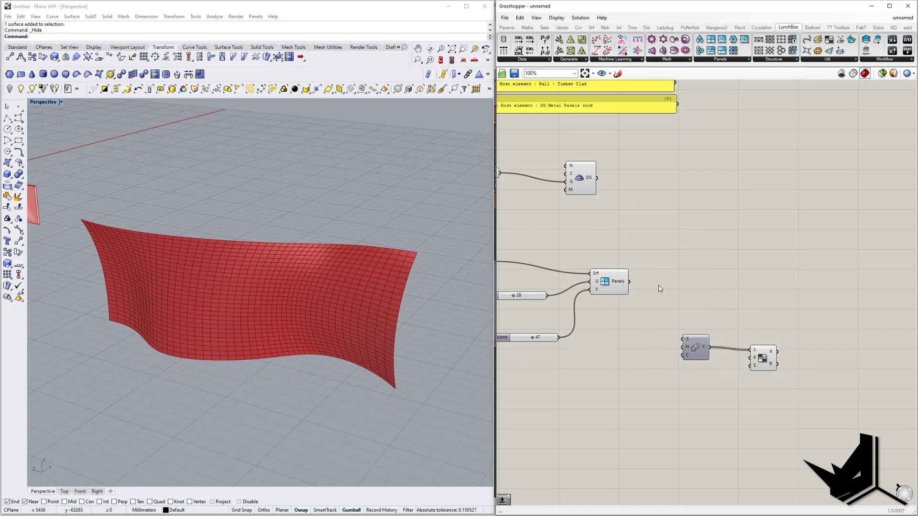
Step: Add a List Length component fed by the Panels output and connect its length to the Series component's C input
double_click(659, 289)
text(listle)
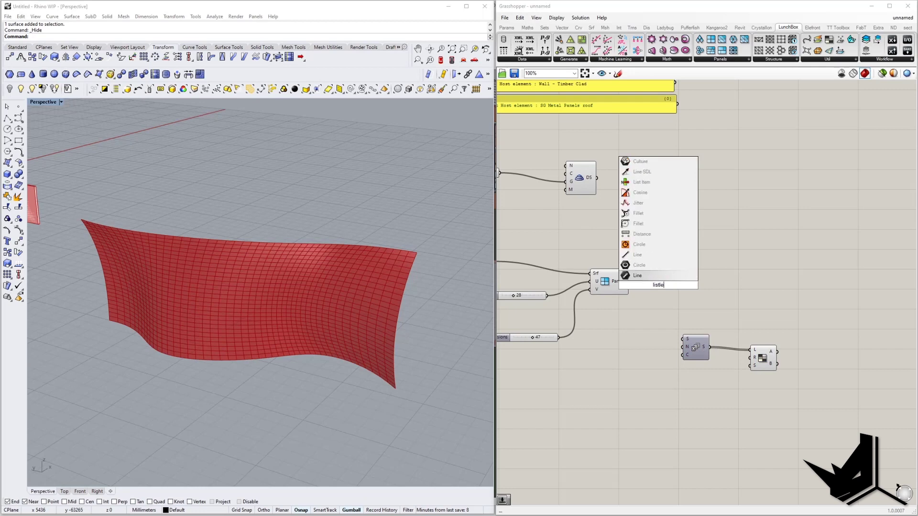
key(Return)
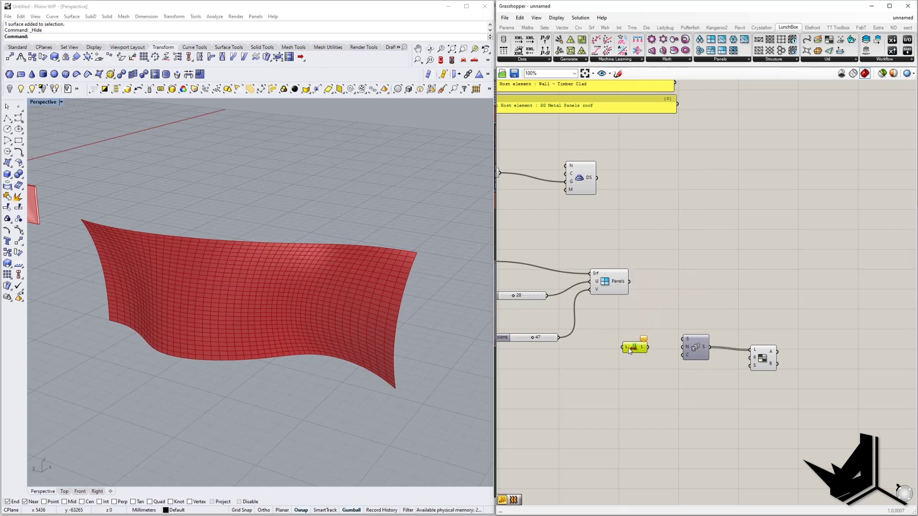
right_drag(685, 311, 673, 285)
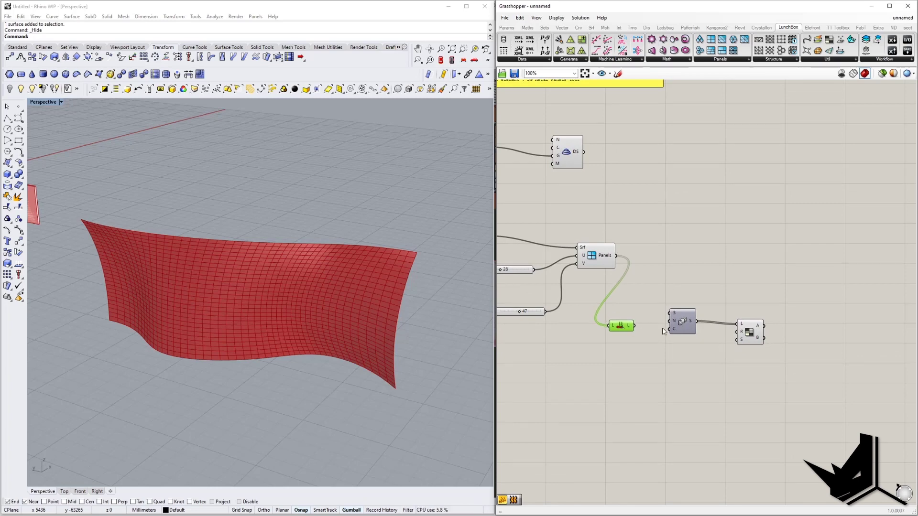
drag(621, 330, 624, 334)
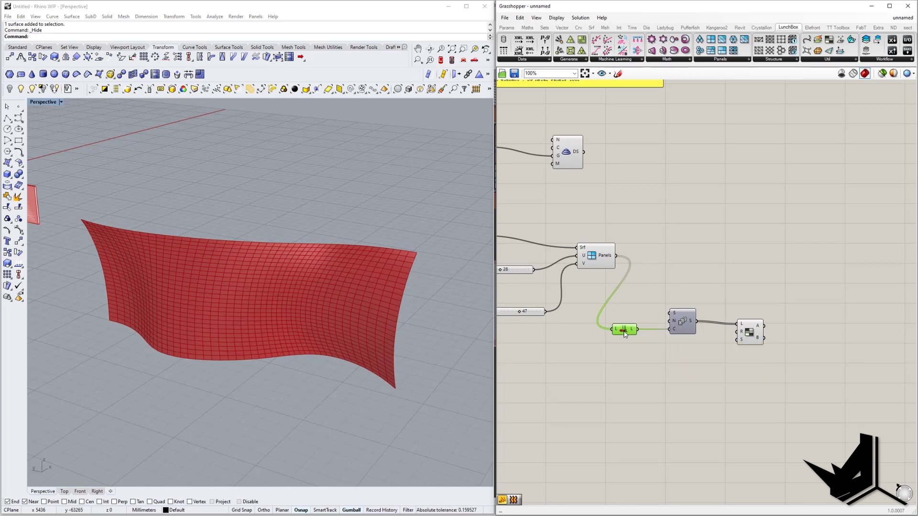
Step: Check the values from the Series output with a temporary panel and delete that panel
right_drag(659, 368, 611, 371)
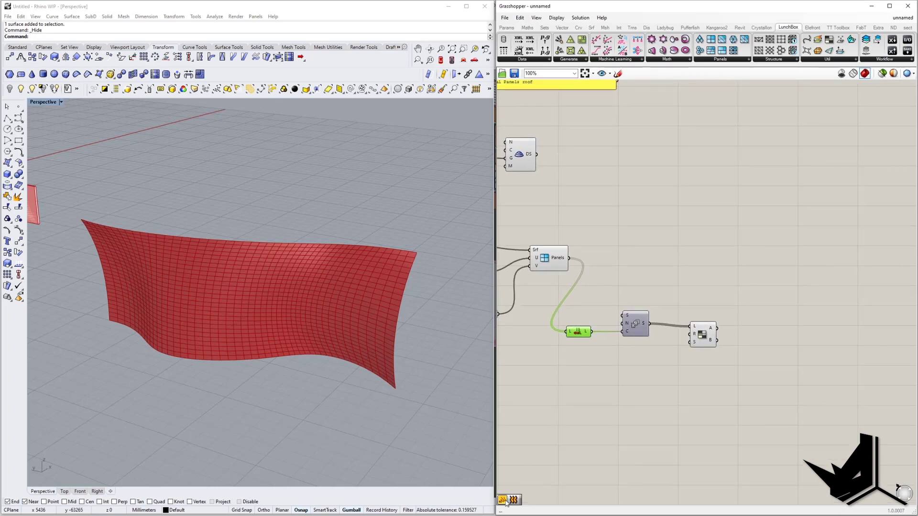
drag(709, 396, 740, 411)
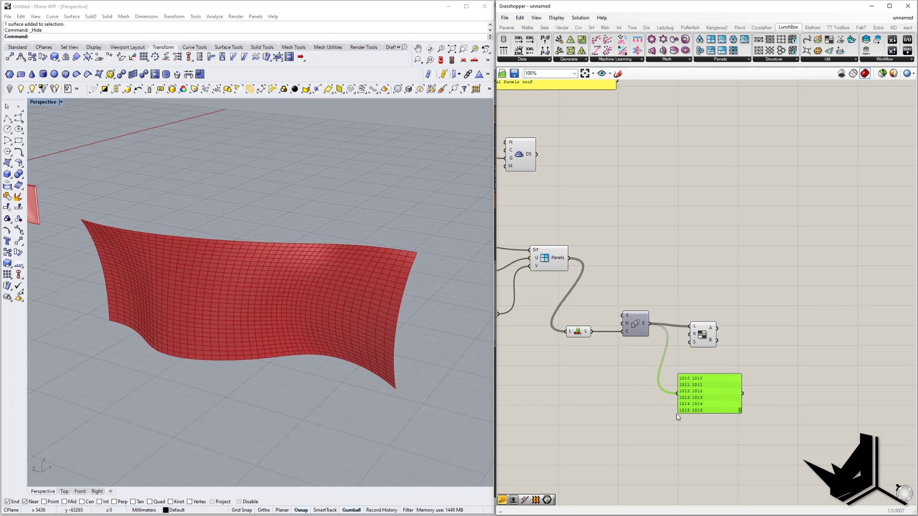
key(Delete)
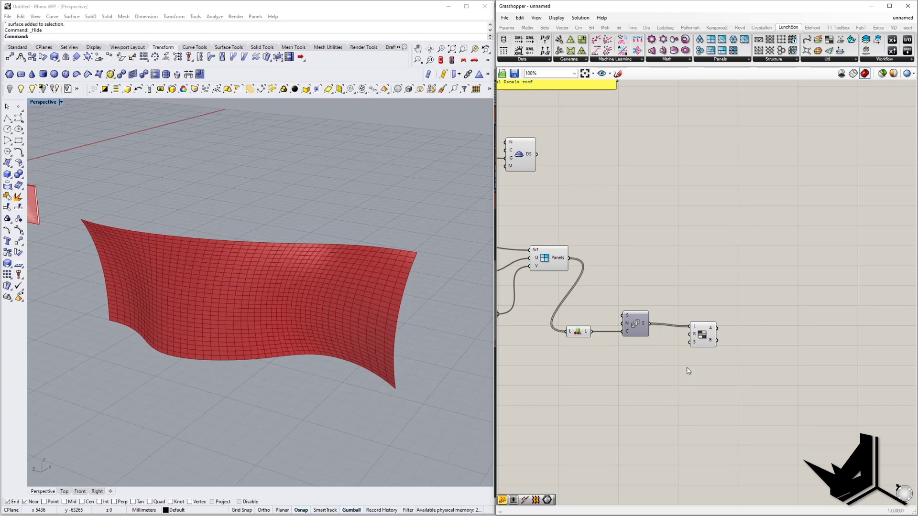
Step: Align the random split component with the Series output and check the description of its Split (S) input
right_drag(658, 349, 674, 354)
drag(719, 343, 727, 337)
right_drag(748, 343, 719, 336)
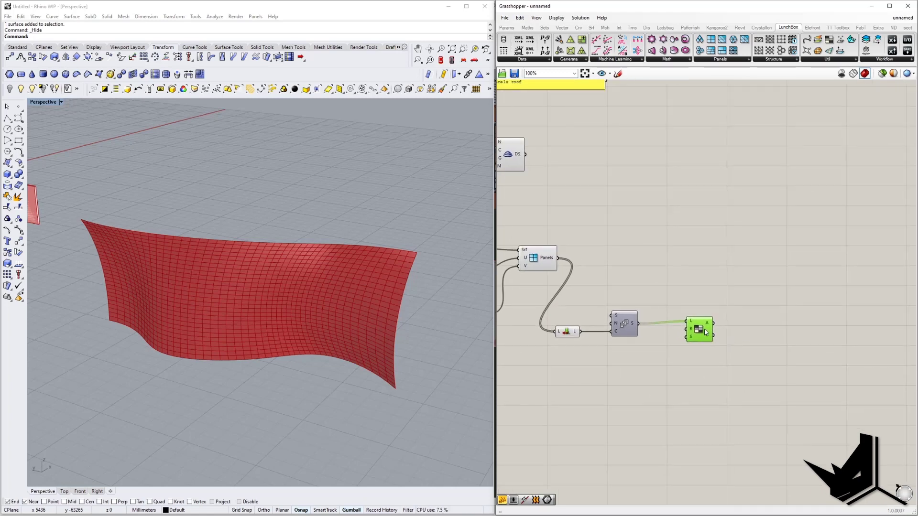
drag(703, 328, 699, 334)
right_drag(673, 365, 638, 367)
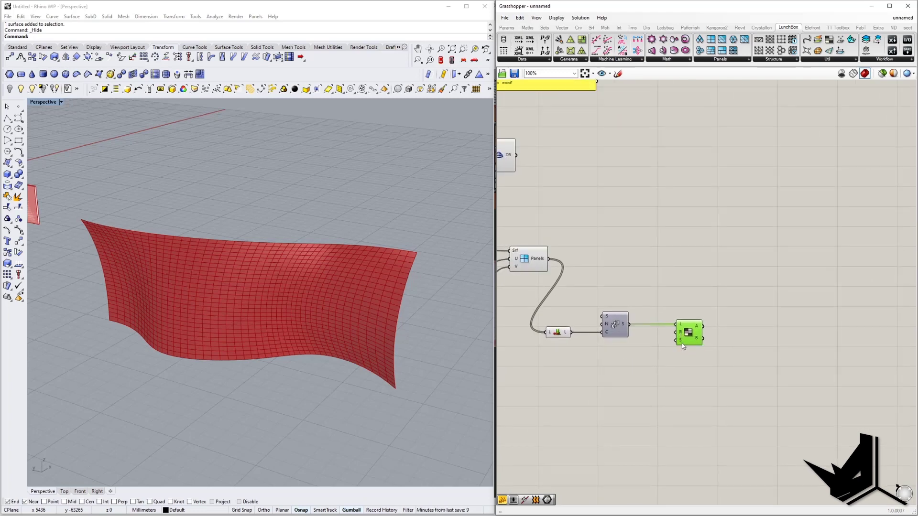
mouse_move(680, 341)
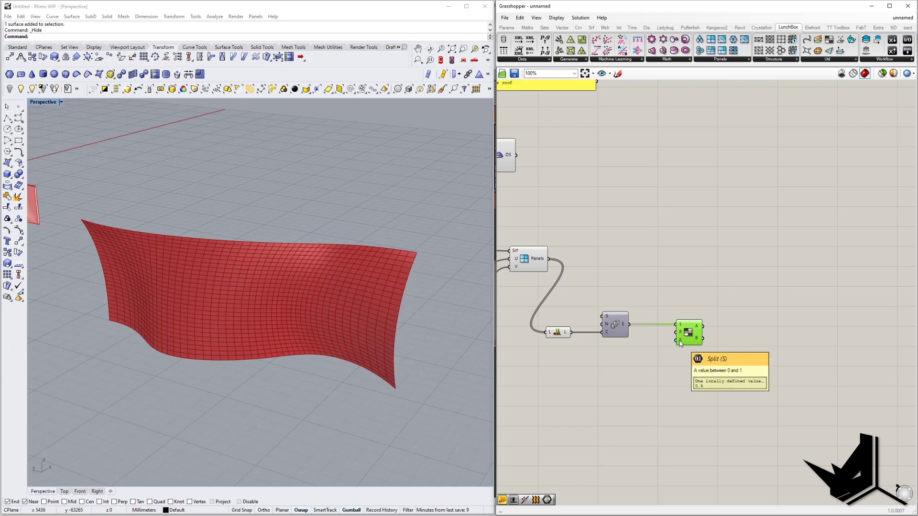
Step: Shift the random split component away from Series and create a number slider set to 5 in front of its inputs
drag(689, 333, 711, 351)
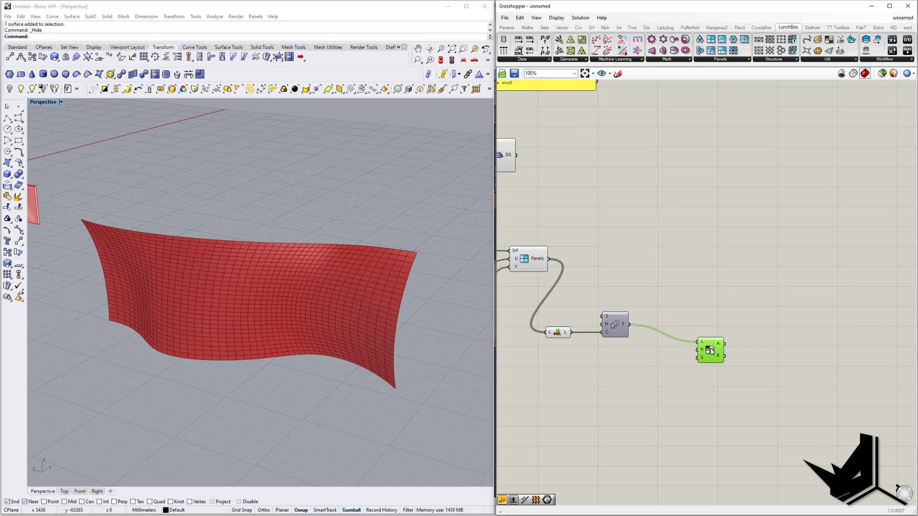
double_click(644, 363)
text(5)
key(Return)
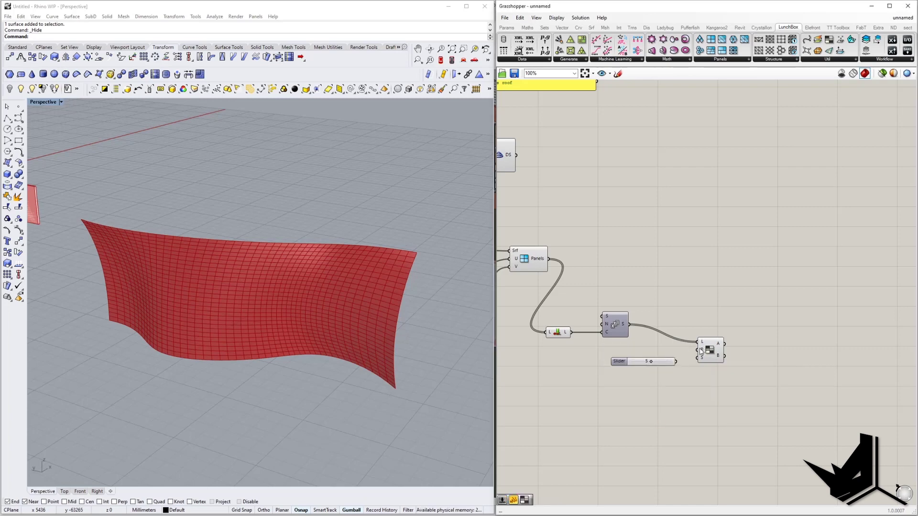
Step: Connect the number slider to the random split component's seed input and add a List Item component above and beyond its outputs
drag(689, 354, 658, 361)
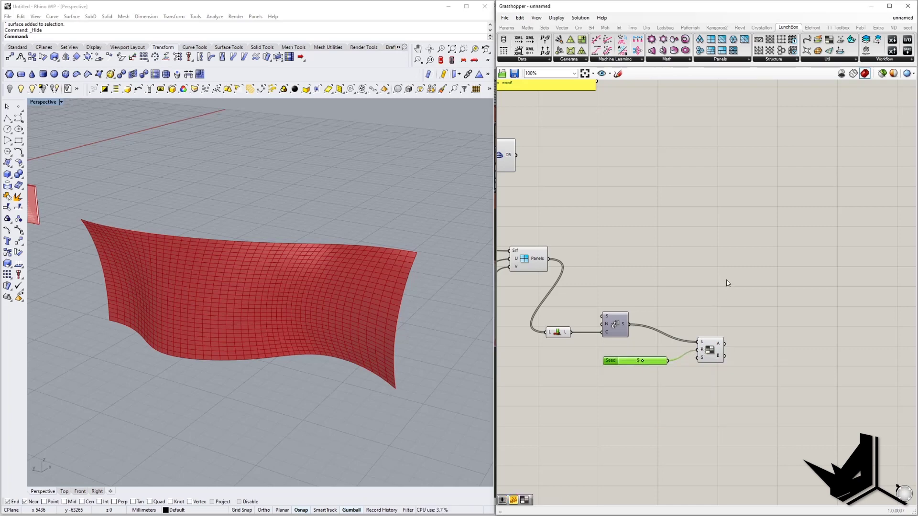
double_click(734, 273)
text(lite)
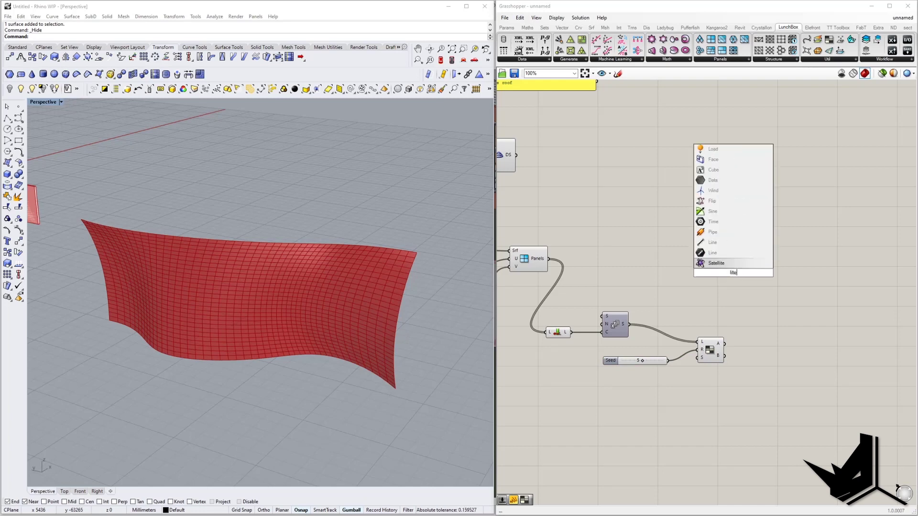
key(BackSpace)
key(BackSpace)
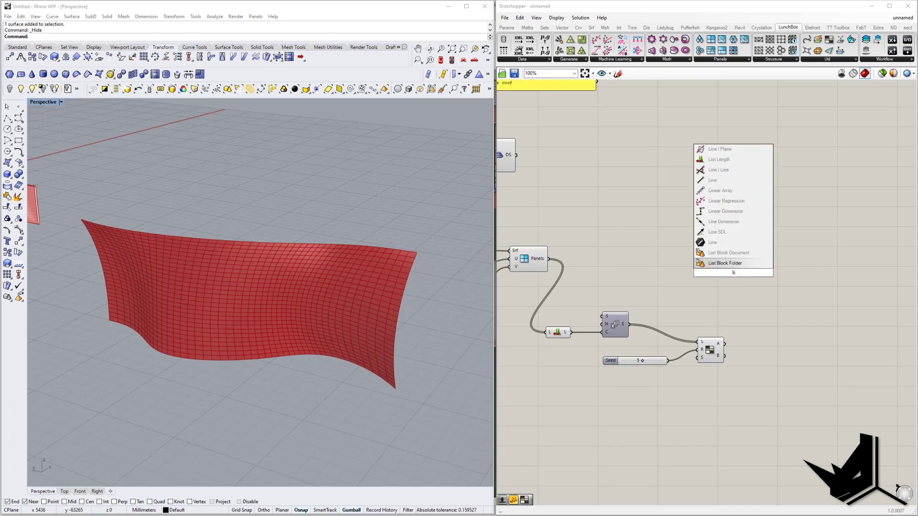
text(sti)
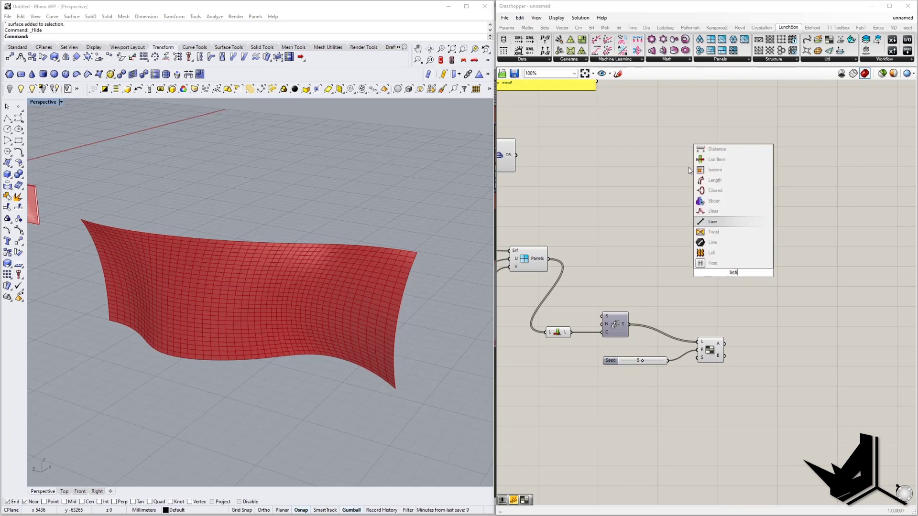
click(715, 160)
drag(748, 279, 774, 279)
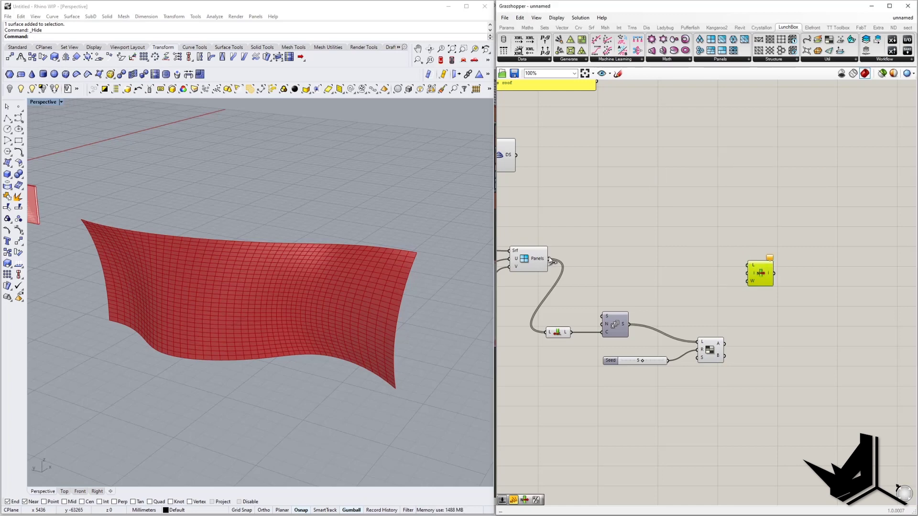
Step: Feed the Panels output into List Item's L input and the random split's A output into its index, and inspect the selected panels
drag(548, 258, 772, 281)
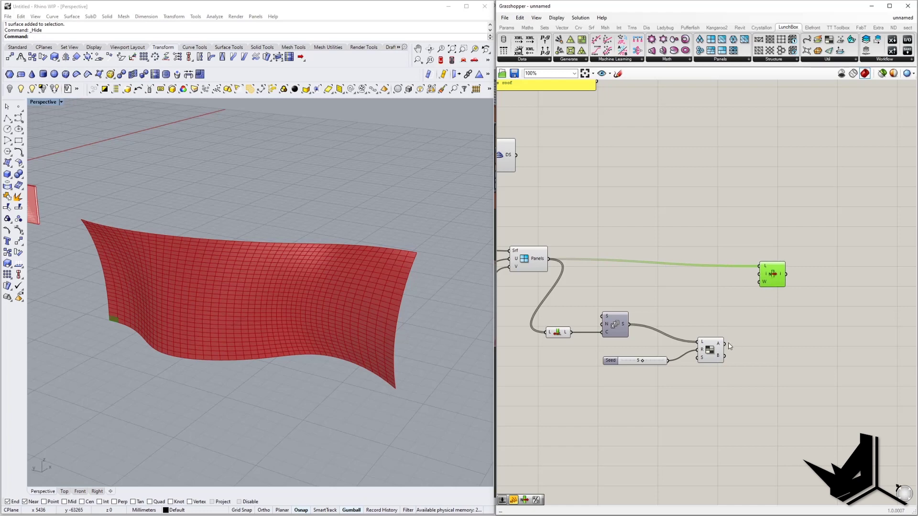
drag(724, 343, 759, 274)
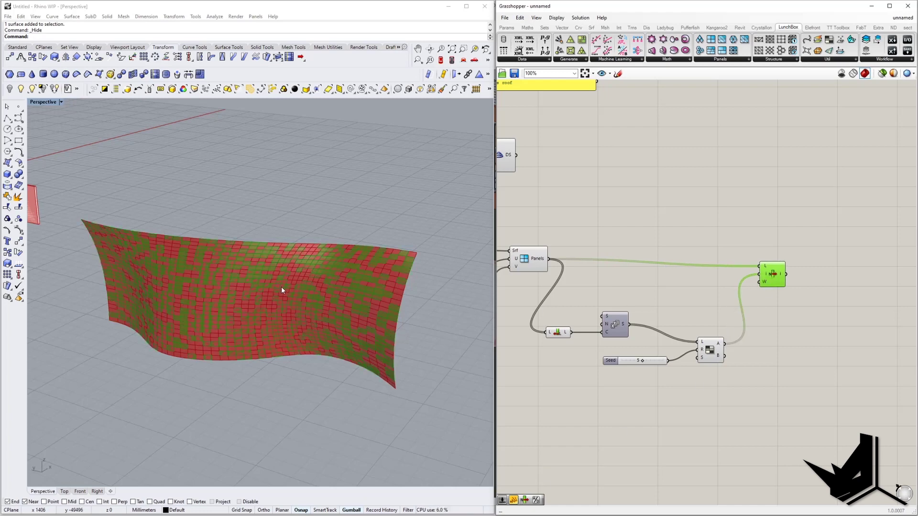
right_drag(281, 286, 202, 243)
scroll(274, 245, up, 5)
scroll(250, 267, down, 3)
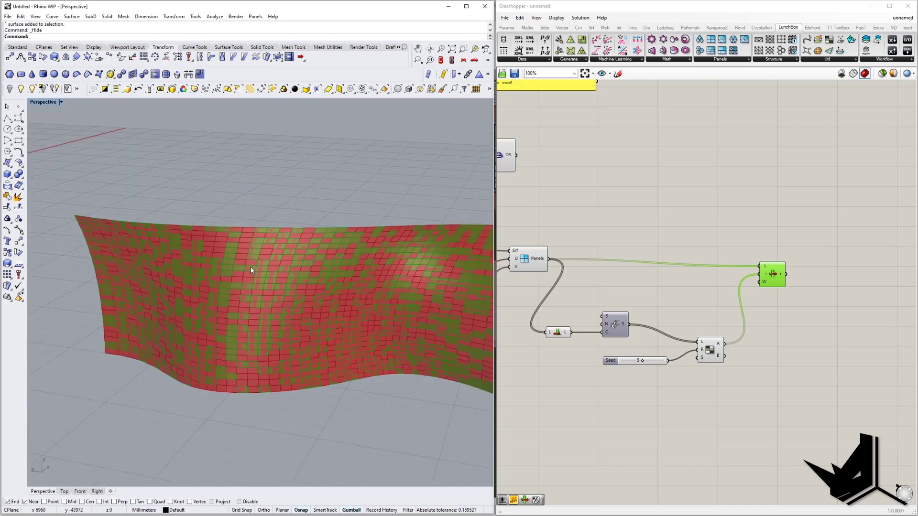
Step: Switch List Item's index source to the random split's B output and set the Seed slider to 3
drag(725, 356, 757, 276)
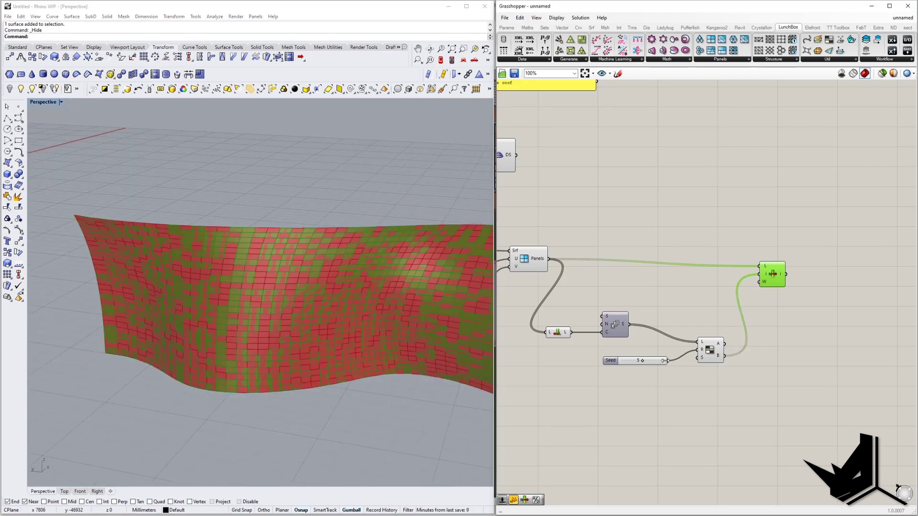
drag(642, 364, 634, 361)
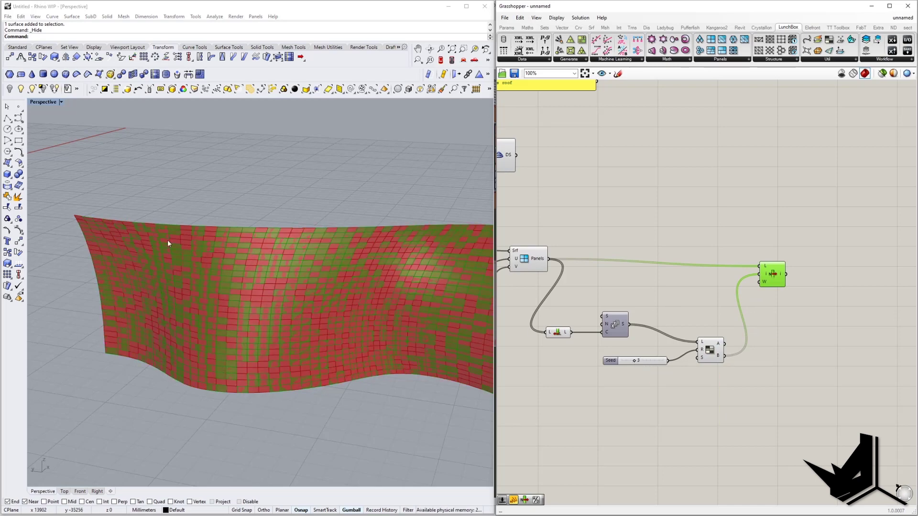
right_drag(393, 336, 295, 282)
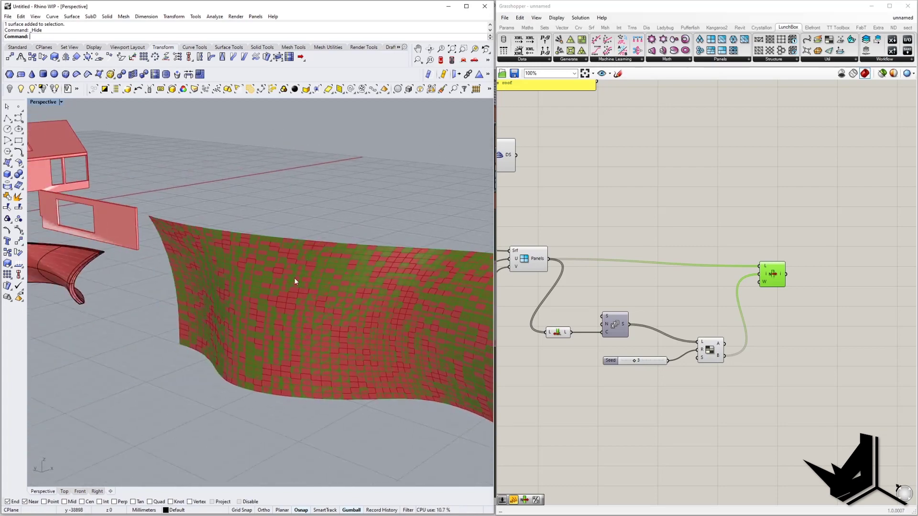
Step: Add an Area component after List Item and connect the List Item output to its geometry input
right_drag(824, 357, 654, 372)
scroll(654, 370, down, 2)
drag(617, 309, 618, 305)
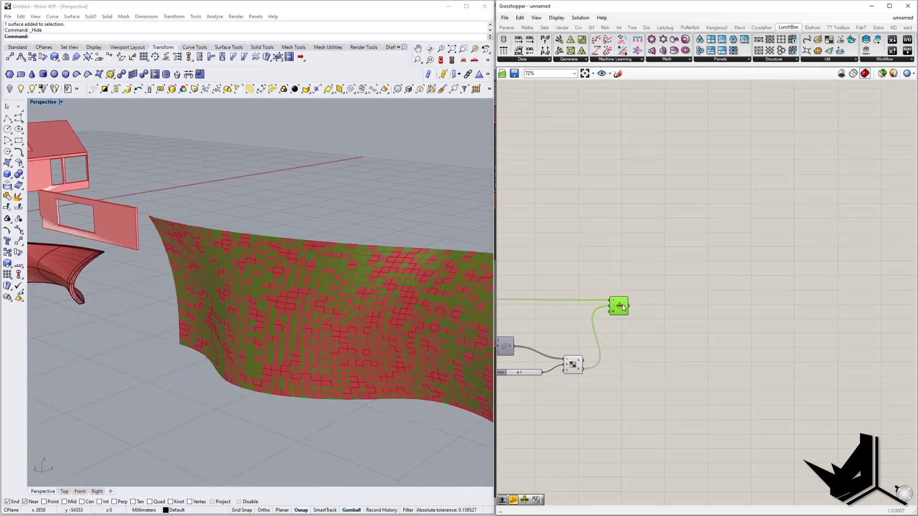
right_drag(709, 323, 674, 324)
double_click(678, 307)
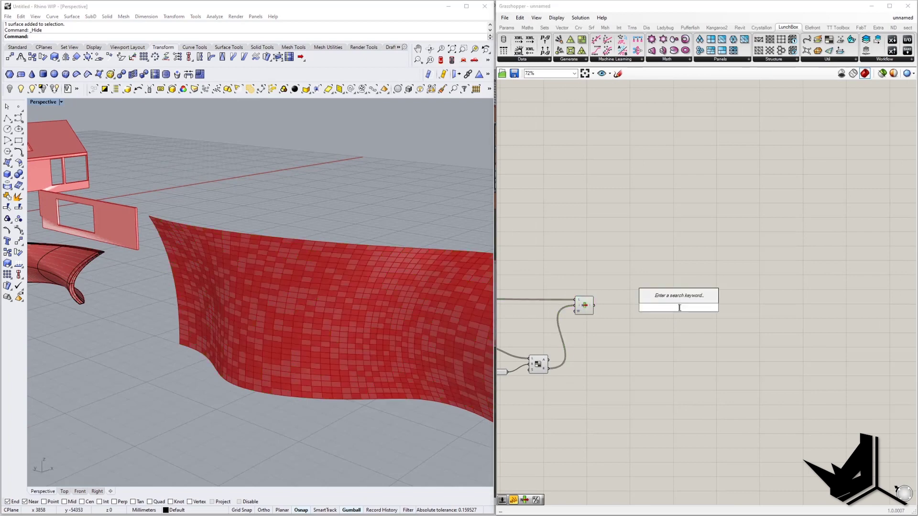
text(area)
key(Return)
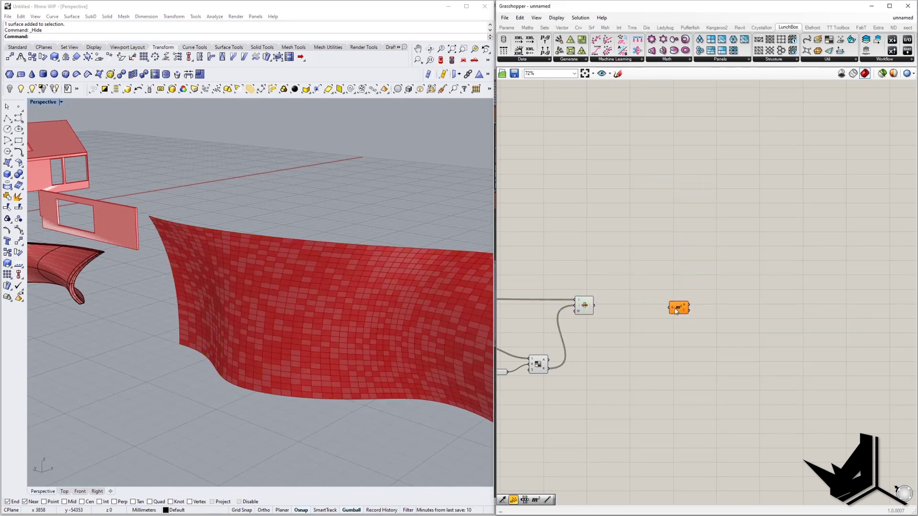
drag(676, 305, 647, 294)
drag(597, 306, 640, 287)
Step: Add a Surface Closest Point component next to the Area component
right_drag(692, 305, 680, 317)
double_click(680, 318)
text(clo)
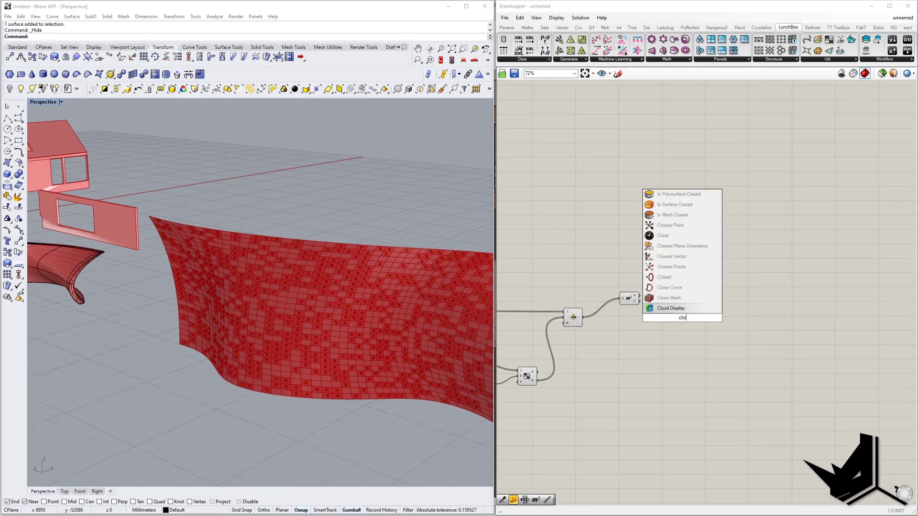
click(698, 229)
drag(685, 321, 684, 310)
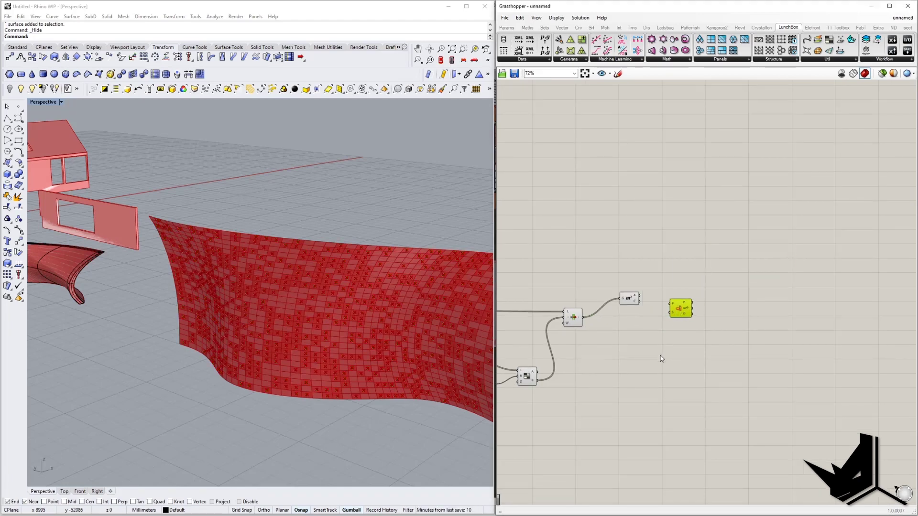
Step: Add an Evaluate Surface component and place it below Surface Closest Point
double_click(659, 373)
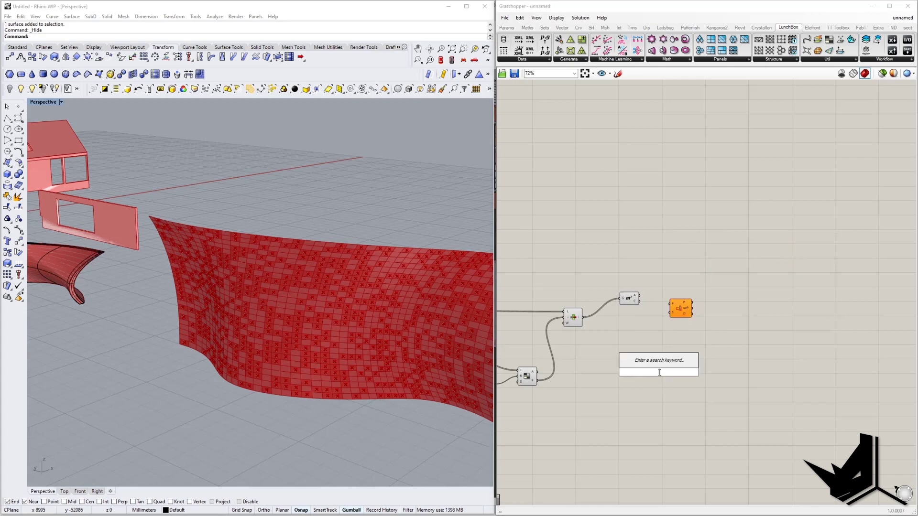
text(eval)
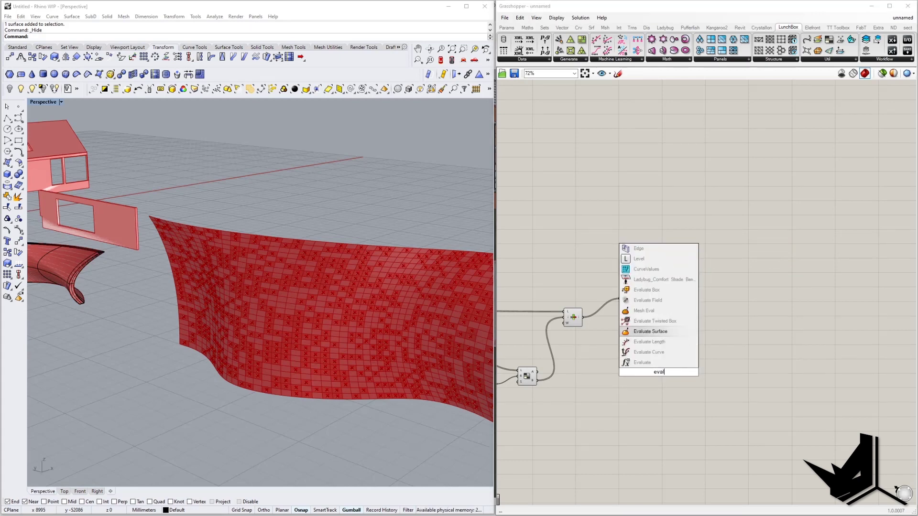
key(Return)
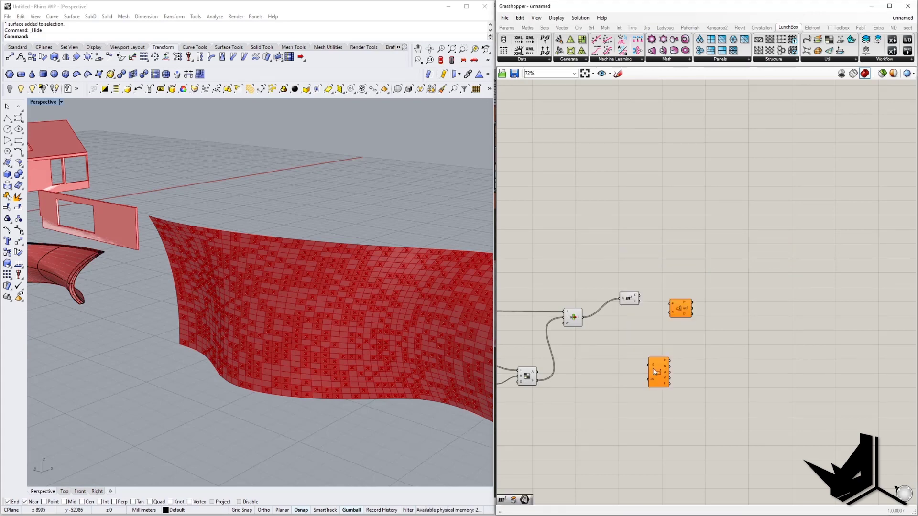
drag(664, 370, 697, 350)
Step: Wire the List Item panels and Area centroids into Surface Closest Point, and the panels and uvP output into Evaluate Surface
scroll(678, 328, up, 2)
drag(676, 299, 549, 321)
drag(624, 290, 679, 287)
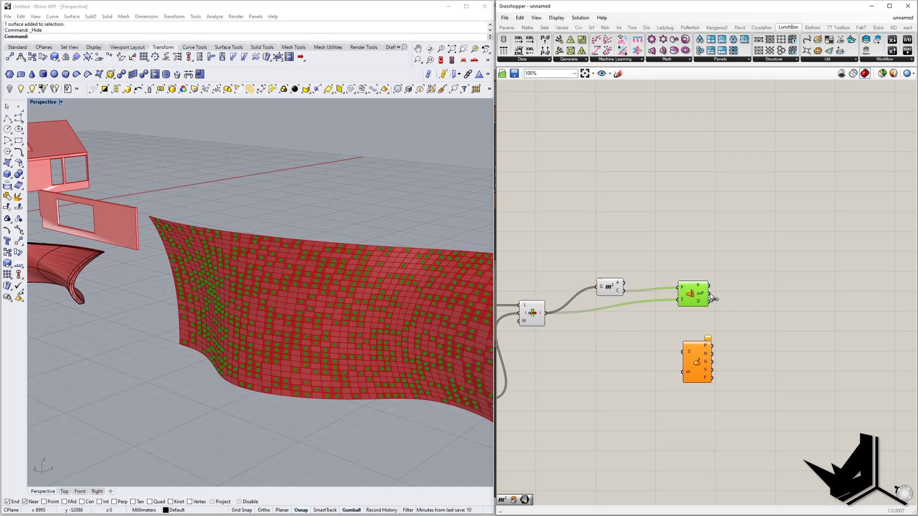
drag(683, 354, 549, 317)
drag(714, 302, 771, 349)
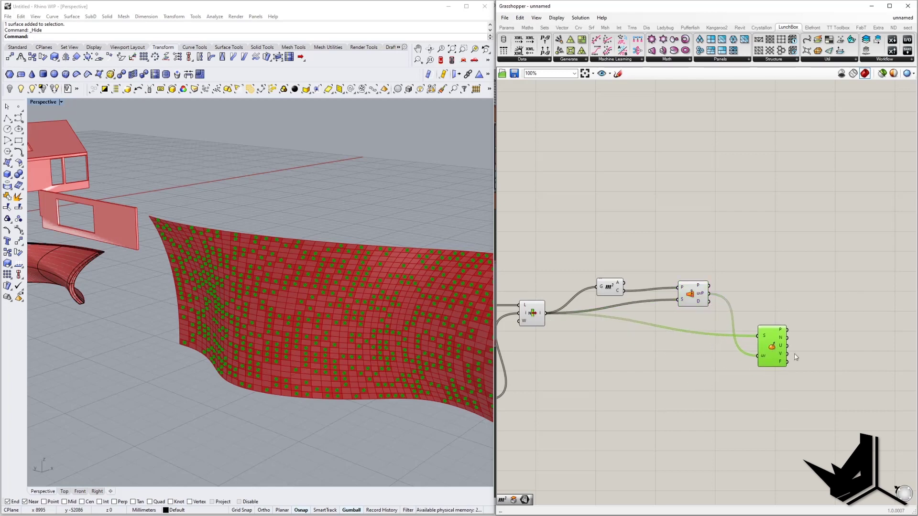
Step: Add an Extrude component beyond Evaluate Surface and look closer at the panelled surface
right_drag(864, 359, 691, 351)
click(724, 342)
double_click(725, 345)
text(ext)
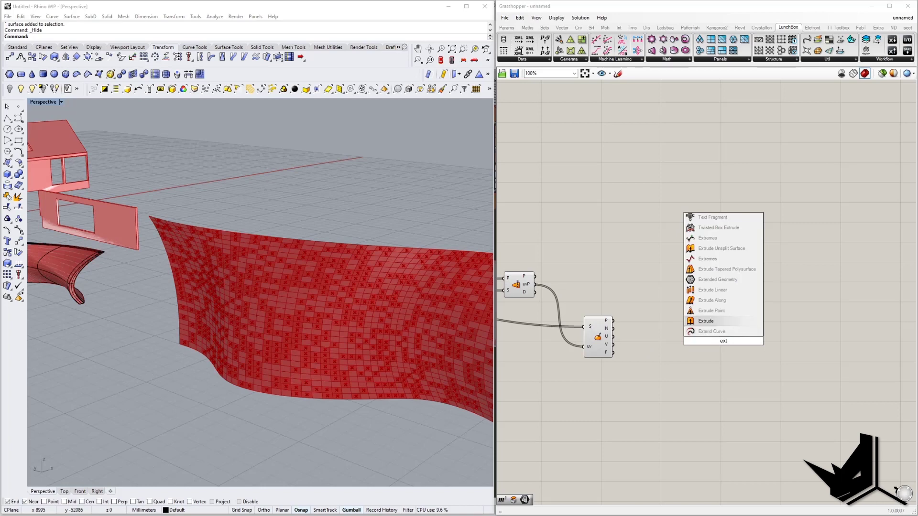
key(Return)
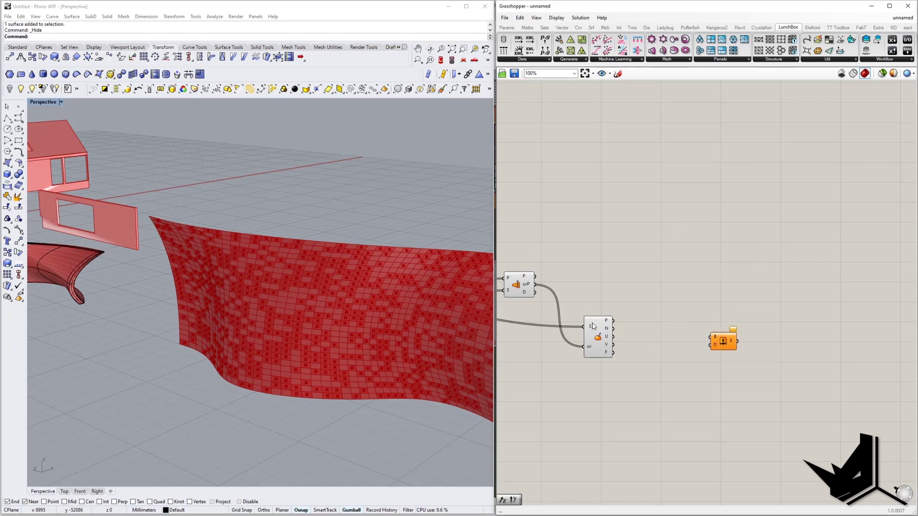
drag(728, 341, 719, 343)
mouse_move(368, 313)
right_down()
mouse_move(299, 299)
mouse_move(362, 306)
right_up()
scroll(297, 297, up, 8)
scroll(314, 294, down, 6)
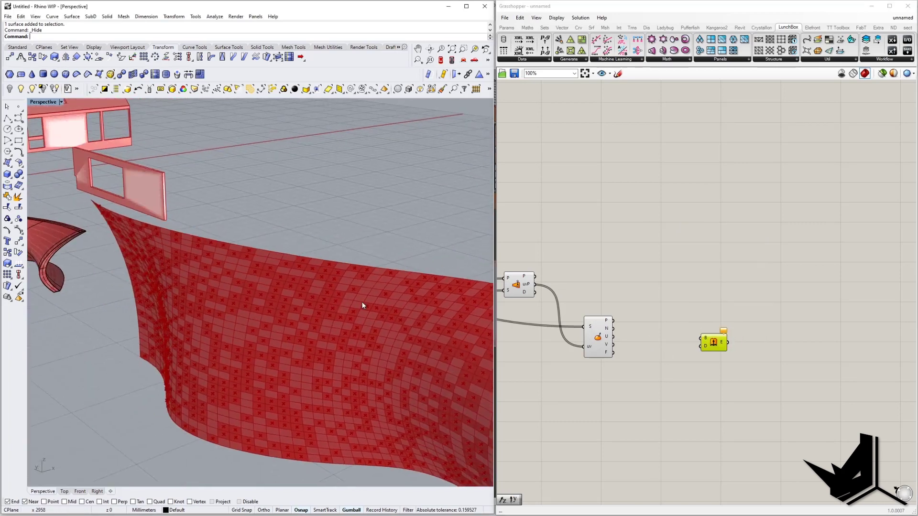
Step: Create a number slider set to 150 and shift the Extrude component farther from Evaluate Surface to make room
double_click(663, 384)
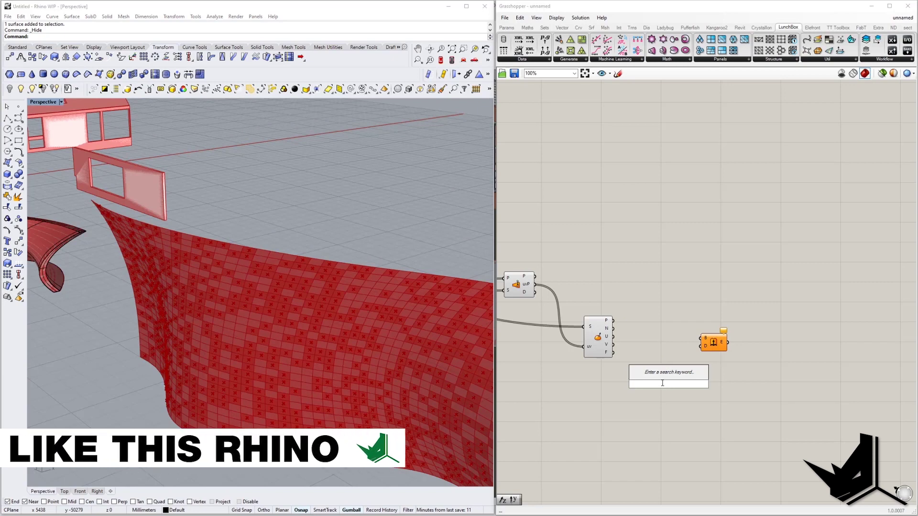
text(150)
key(Return)
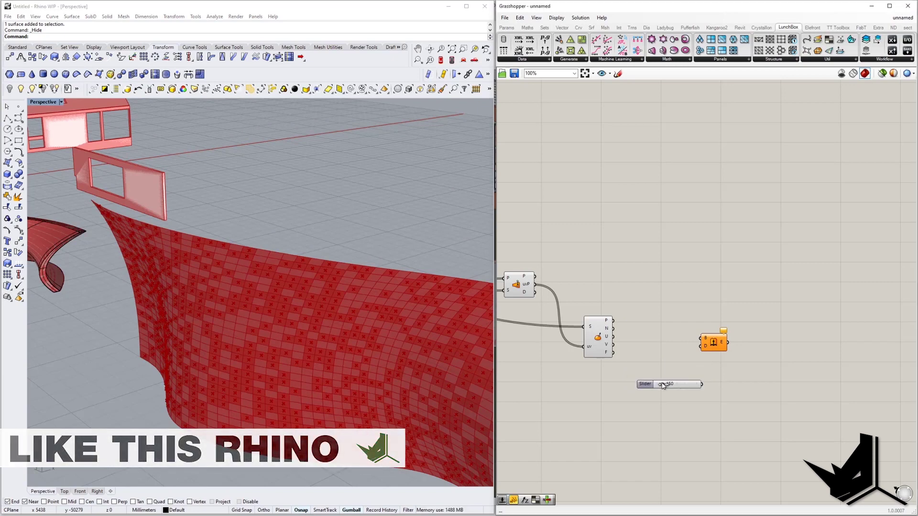
drag(717, 348, 734, 358)
mouse_move(702, 384)
mouse_down()
mouse_move(717, 367)
mouse_move(708, 387)
mouse_up()
drag(730, 355, 789, 355)
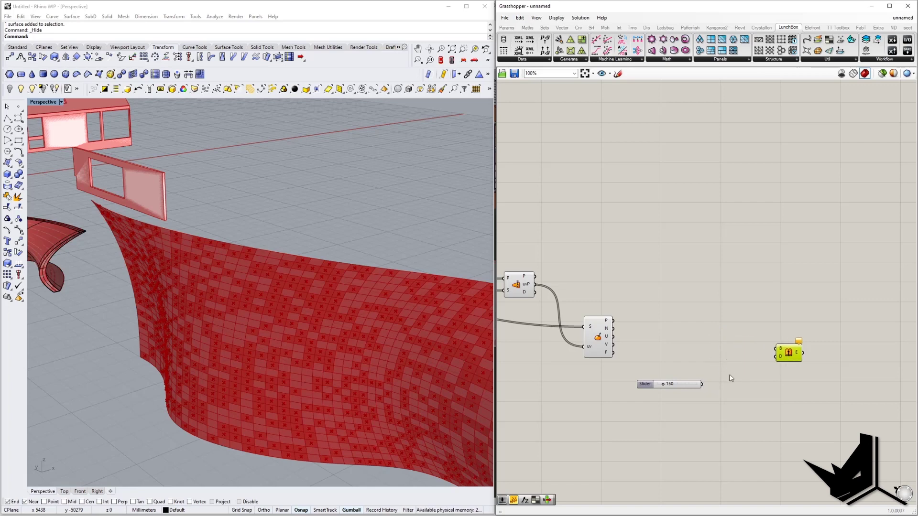
Step: Add an Amplitude component fed by Evaluate Surface's N output and the 150 slider, and connect its vector to Extrude's D input
double_click(737, 384)
text(amp)
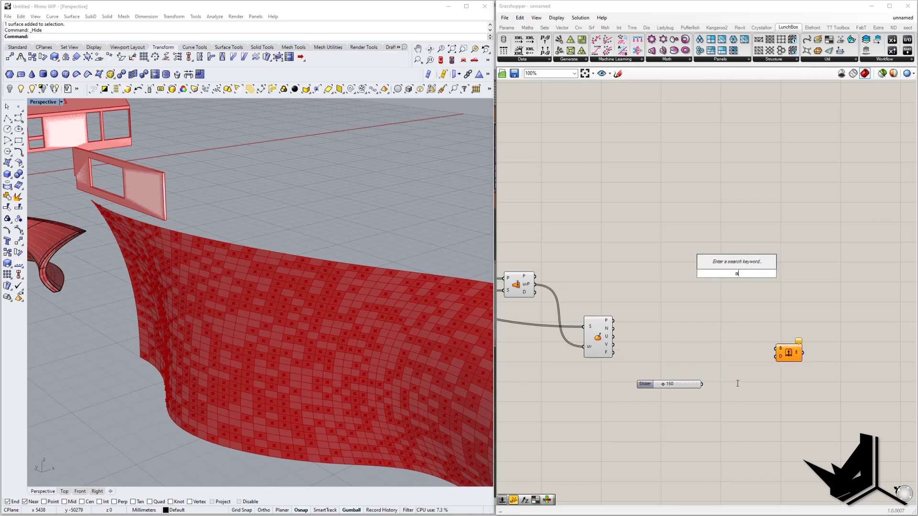
click(732, 384)
drag(744, 381, 742, 369)
drag(613, 329, 775, 359)
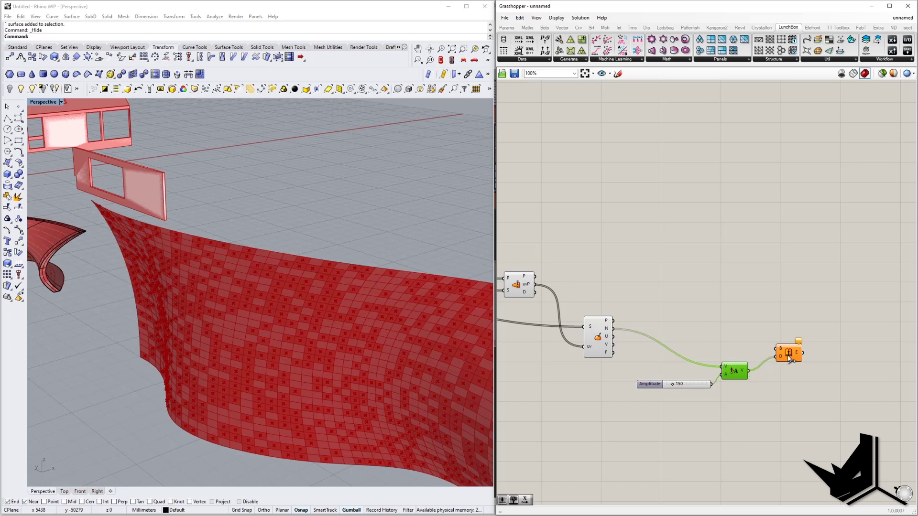
Step: Connect the List Item panels to Extrude's B input and inspect the extruded panels on the curved surface
scroll(768, 344, down, 3)
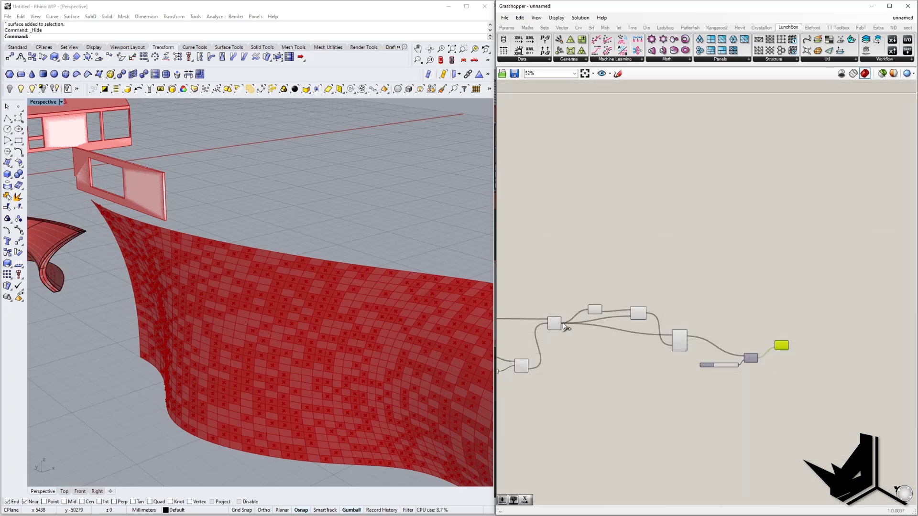
drag(563, 325, 780, 347)
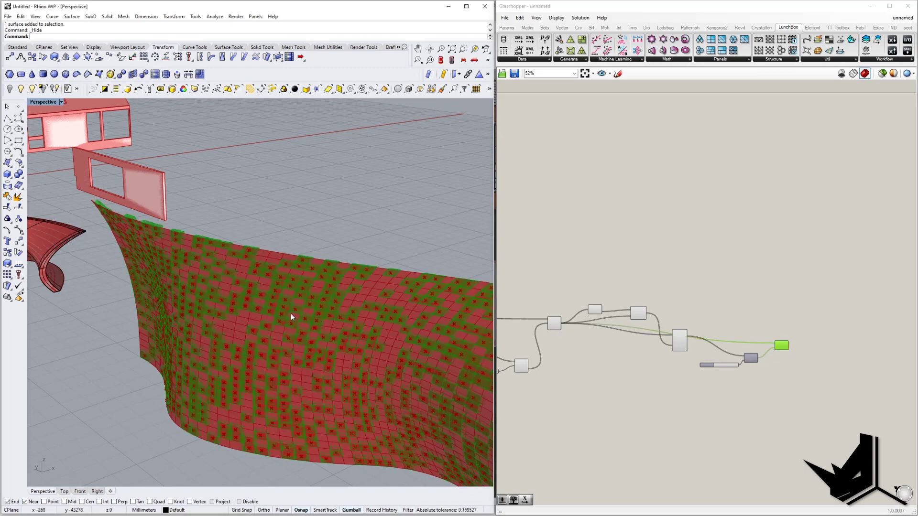
right_drag(291, 314, 285, 266)
scroll(194, 261, up, 6)
scroll(197, 263, down, 3)
right_drag(229, 224, 245, 244)
scroll(754, 374, up, 3)
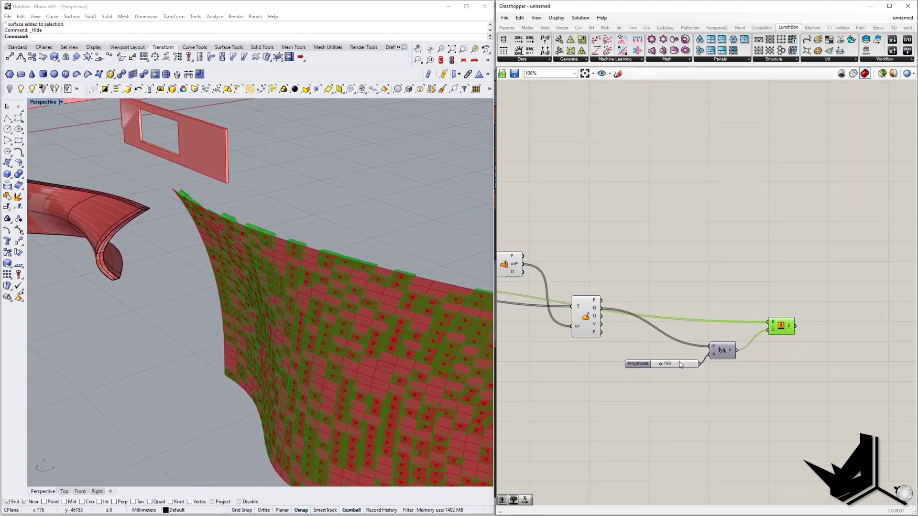
Step: Add a Negative component fed by the 150 slider and connect its output to Amplitude's A input alongside the slider
click(627, 374)
click(639, 388)
double_click(666, 389)
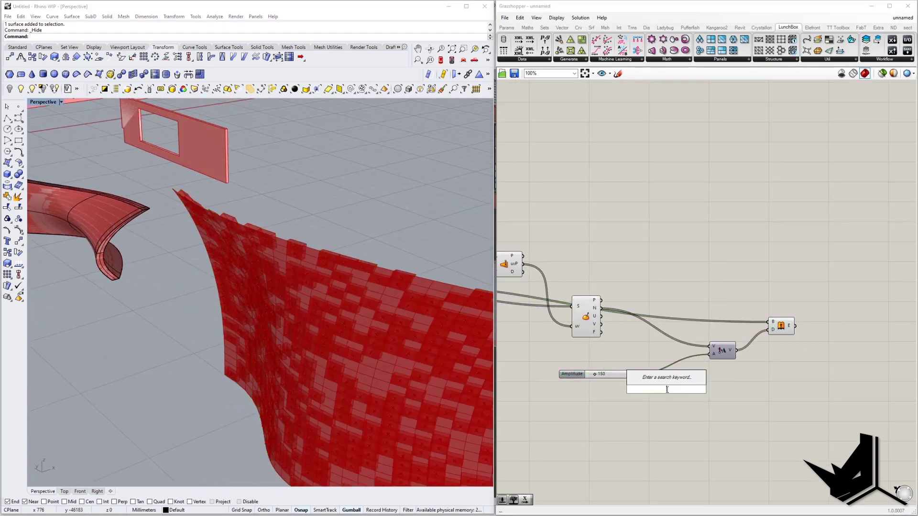
text(neg)
key(Return)
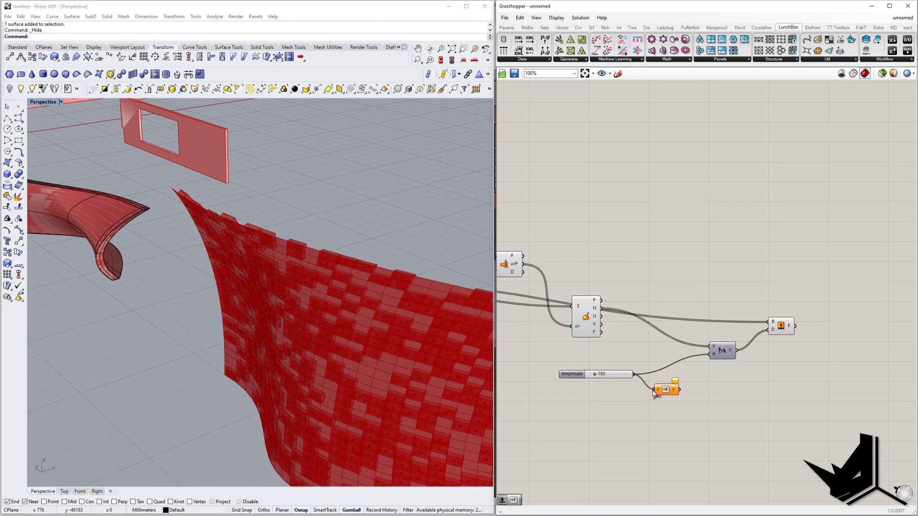
drag(653, 391, 654, 390)
drag(712, 355, 695, 377)
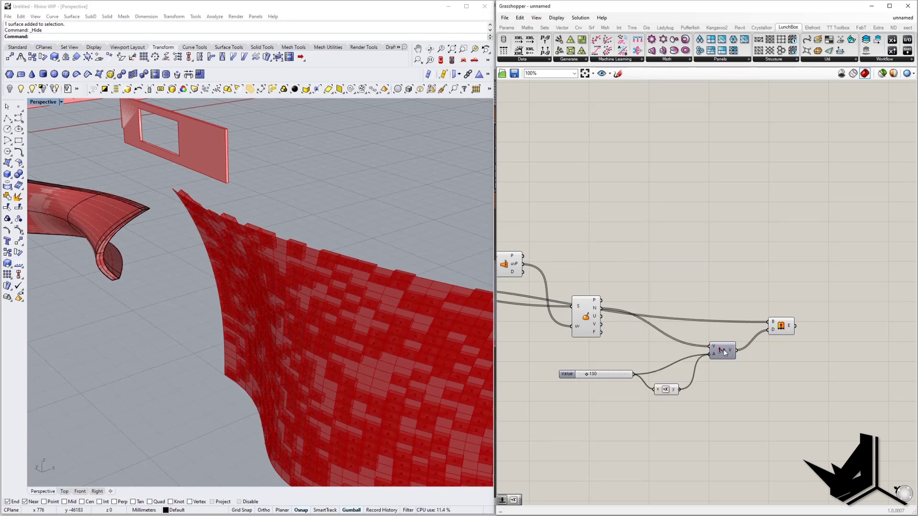
Step: Add a second Extrude component in the empty canvas area above the LunchBox panel component
mouse_move(252, 242)
right_down()
mouse_move(308, 303)
mouse_move(329, 291)
mouse_move(321, 306)
mouse_move(349, 318)
mouse_move(307, 268)
mouse_move(263, 248)
right_up()
right_drag(710, 390, 749, 415)
scroll(737, 401, down, 4)
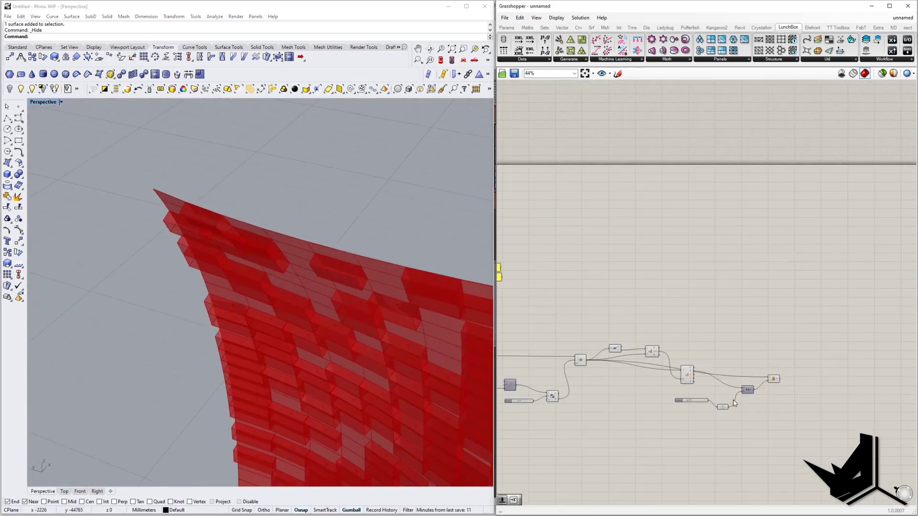
right_drag(673, 379, 805, 372)
right_drag(625, 305, 662, 313)
scroll(638, 327, up, 5)
scroll(638, 327, down, 3)
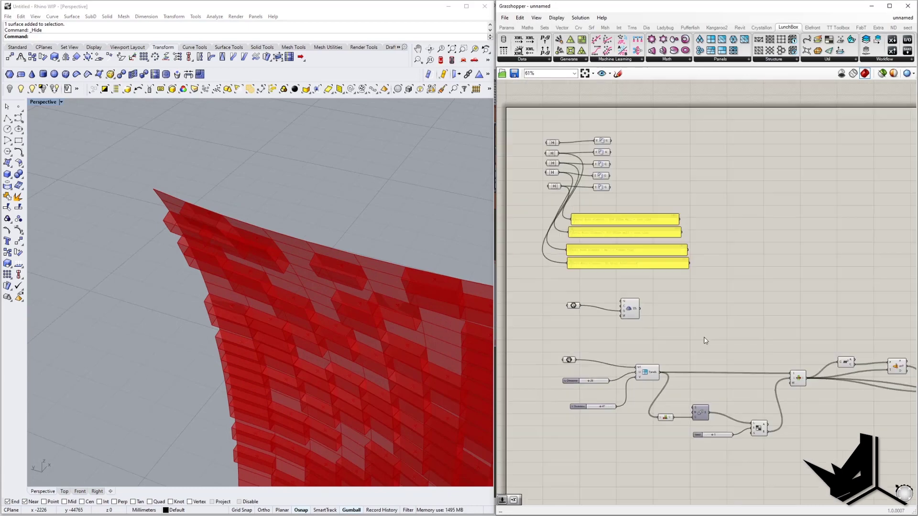
right_drag(757, 347, 596, 299)
right_drag(763, 321, 886, 332)
double_click(680, 296)
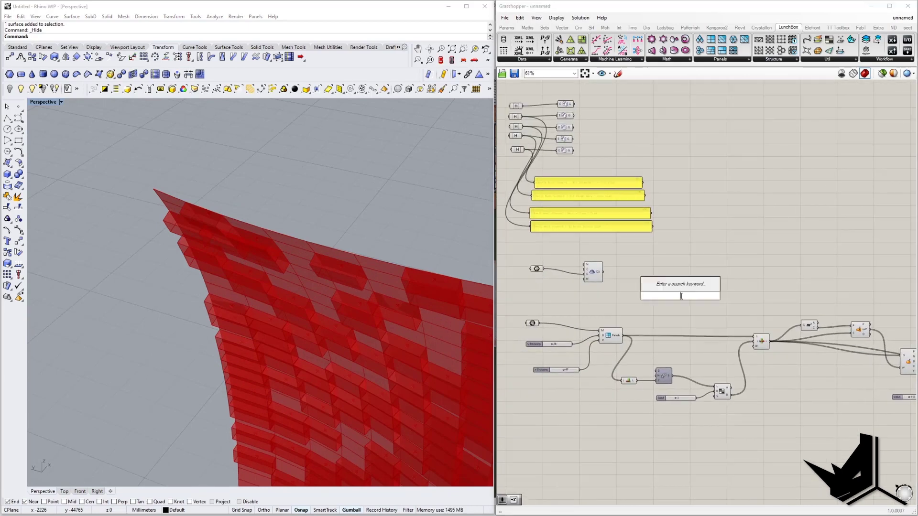
text(ex)
key(Return)
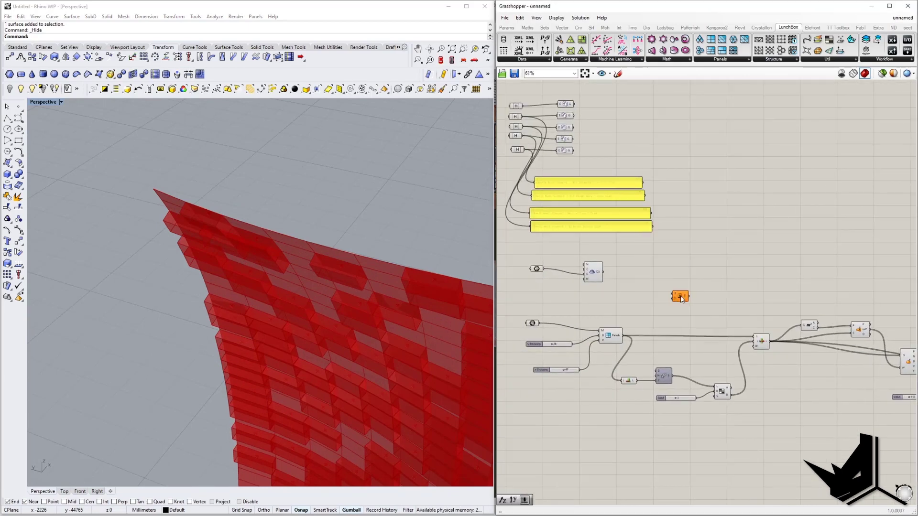
drag(681, 298, 694, 304)
Step: Add a Unit X component and position it just before the new Extrude component
double_click(654, 310)
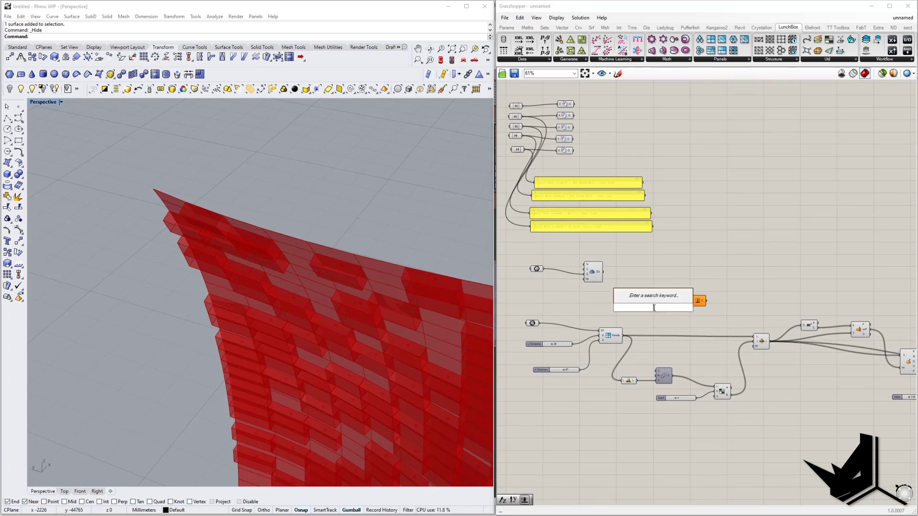
text(x)
click(643, 288)
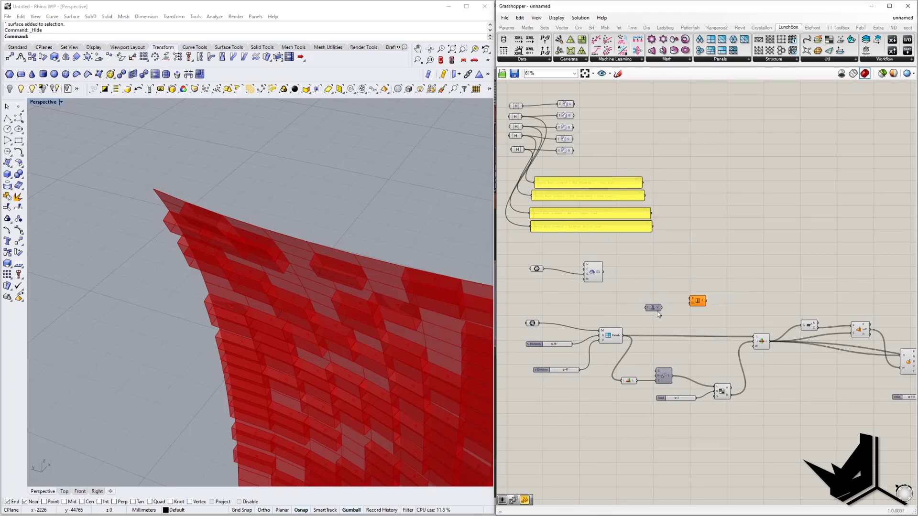
scroll(658, 314, up, 2)
drag(653, 307, 663, 313)
Step: Feed Unit X with a 300 slider, then wire its vector to the new Extrude's D input and the base surface to B
double_click(613, 310)
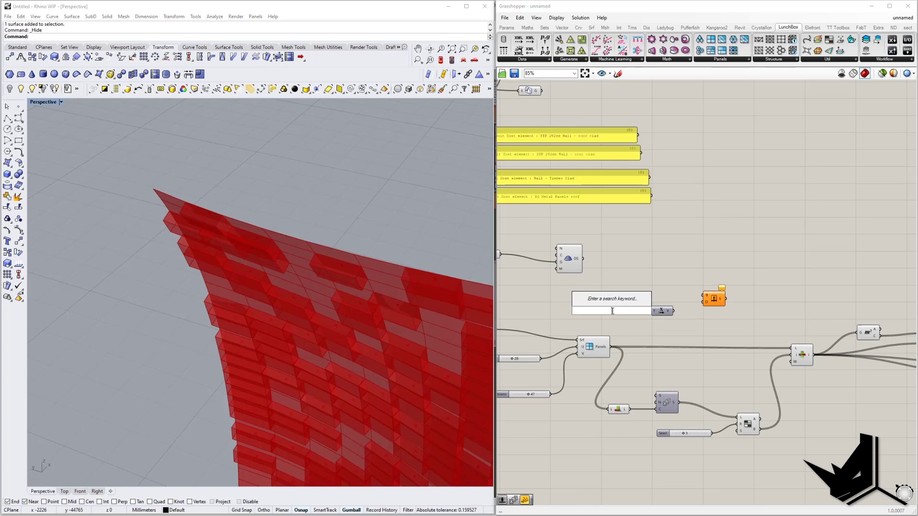
text(630)
key(Return)
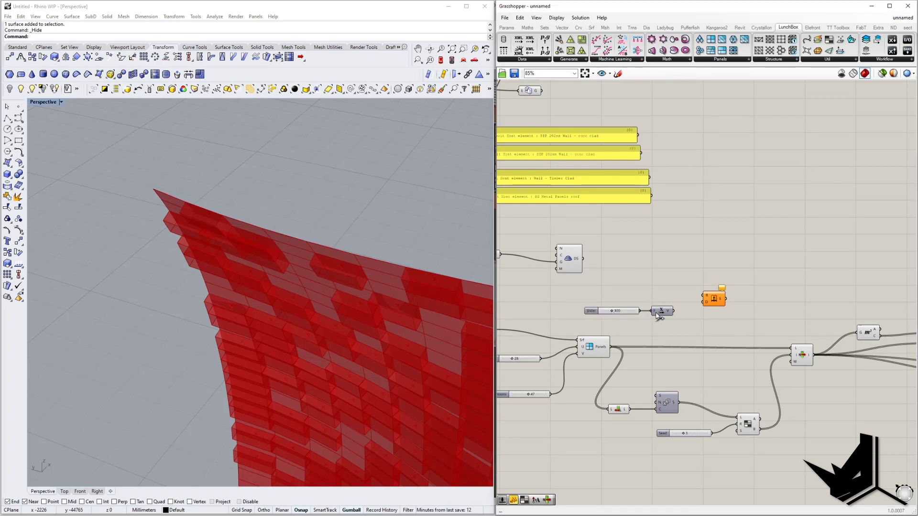
drag(658, 314, 659, 314)
right_drag(643, 314, 696, 304)
drag(547, 321, 757, 287)
Step: Add a Merge component beyond the Extrude component of the panels
right_drag(288, 272, 272, 243)
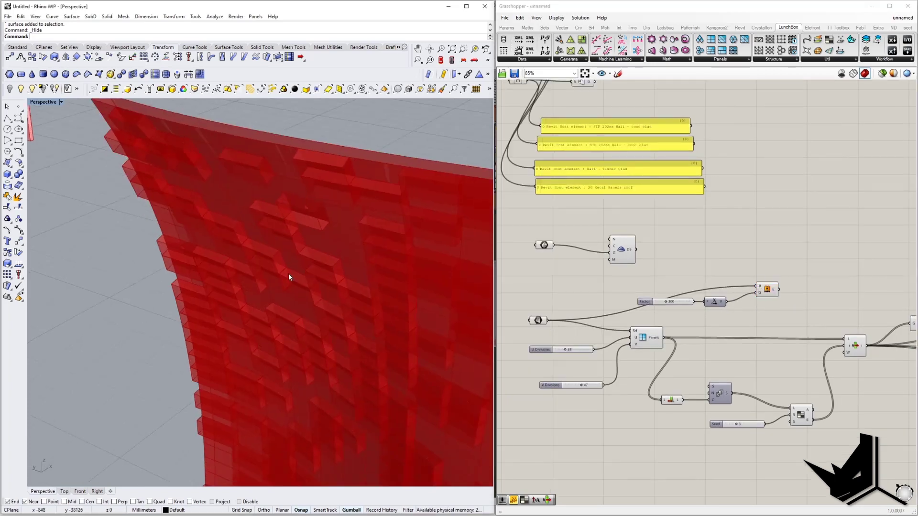
scroll(288, 288, down, 7)
scroll(390, 349, down, 7)
right_drag(391, 349, 303, 346)
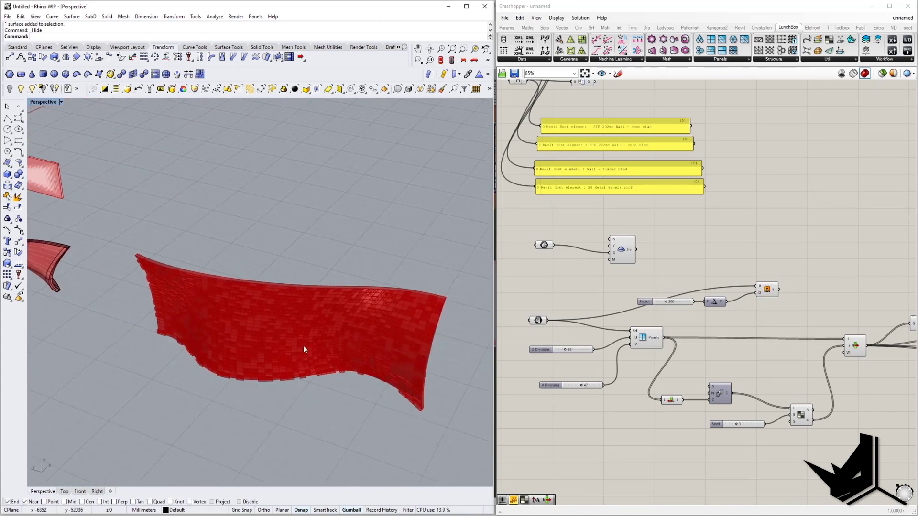
scroll(414, 356, up, 3)
scroll(414, 356, down, 1)
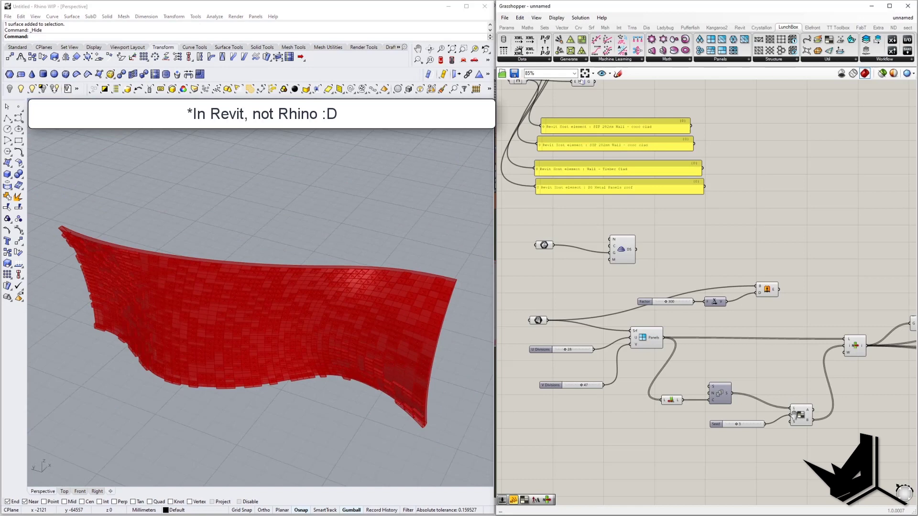
scroll(793, 414, down, 5)
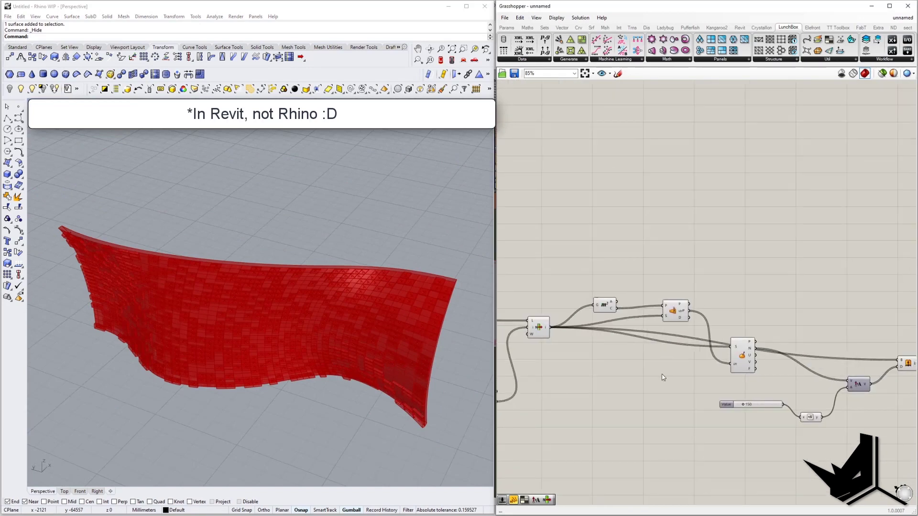
double_click(779, 368)
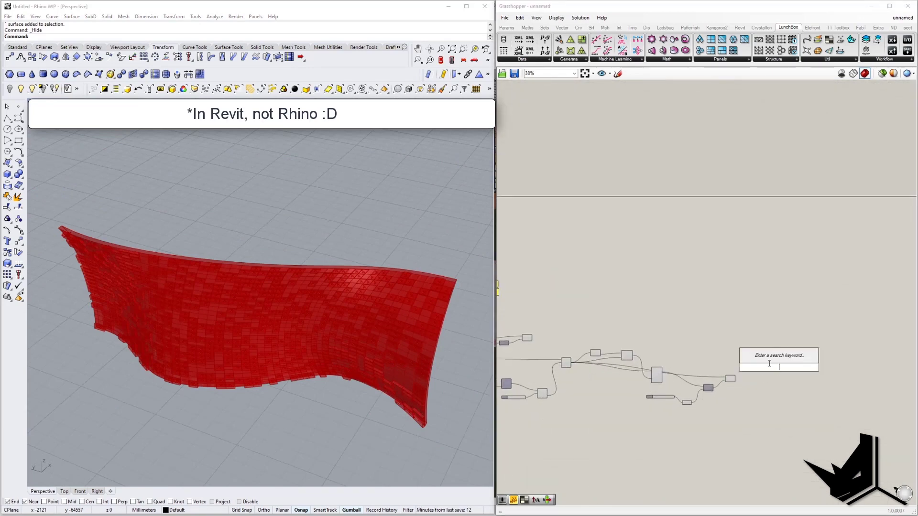
text(merge)
key(Return)
scroll(808, 389, up, 5)
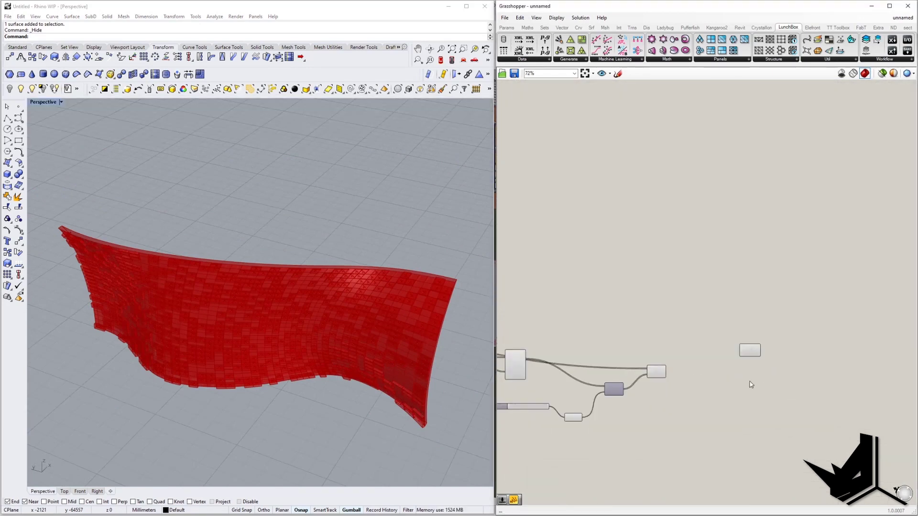
Step: Connect the base surface extrusion to Merge's D1 input and the panel extrusions to its D2 input
right_drag(653, 342, 801, 367)
scroll(801, 367, down, 5)
right_drag(594, 333, 629, 342)
scroll(629, 345, up, 2)
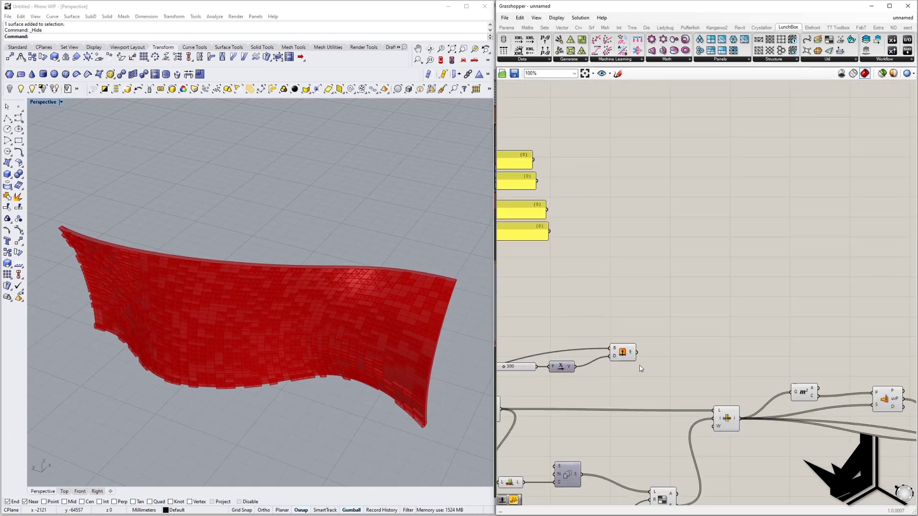
scroll(604, 328, down, 2)
scroll(837, 364, up, 5)
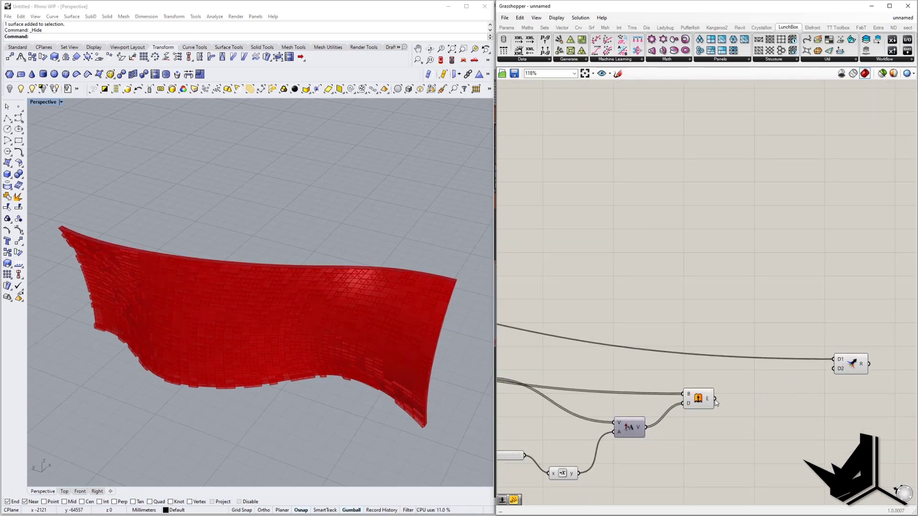
drag(714, 399, 838, 372)
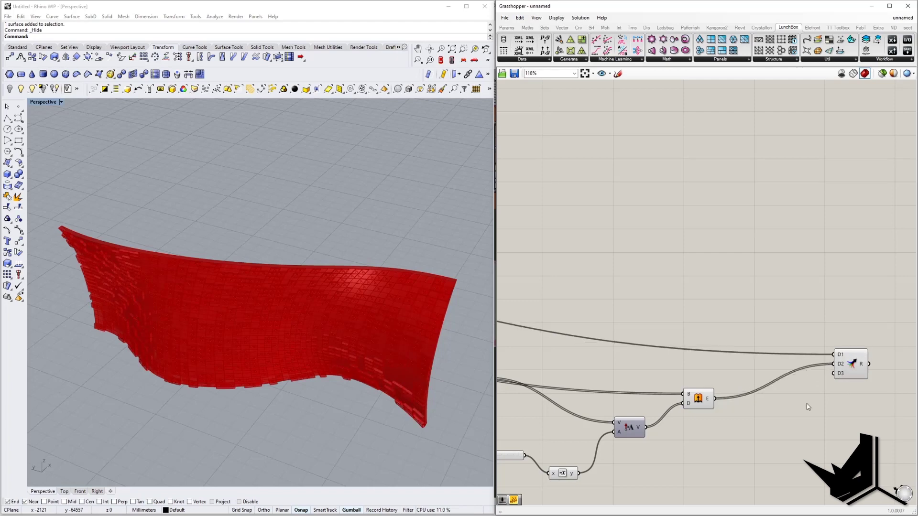
Step: Check the data structure of Merge's R output in a temporary panel and delete the panel
right_drag(793, 369, 698, 361)
click(757, 358)
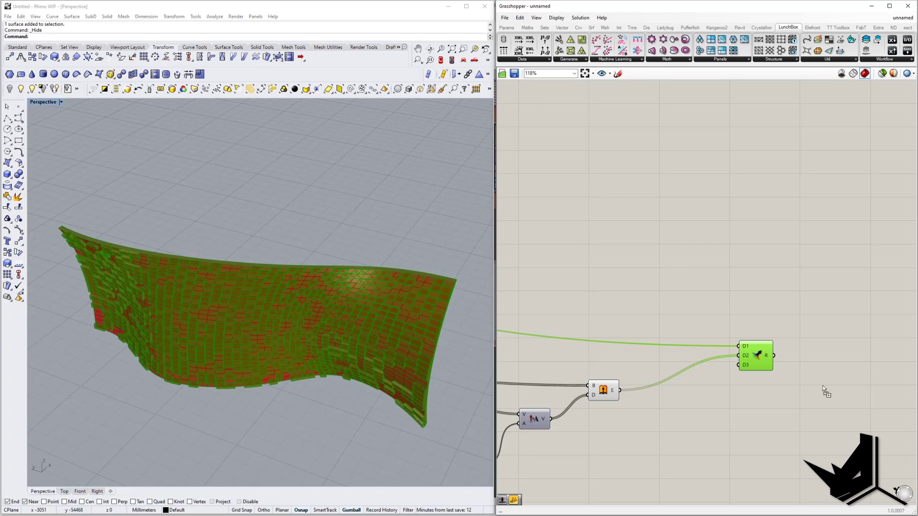
drag(822, 385, 824, 381)
drag(777, 363, 805, 381)
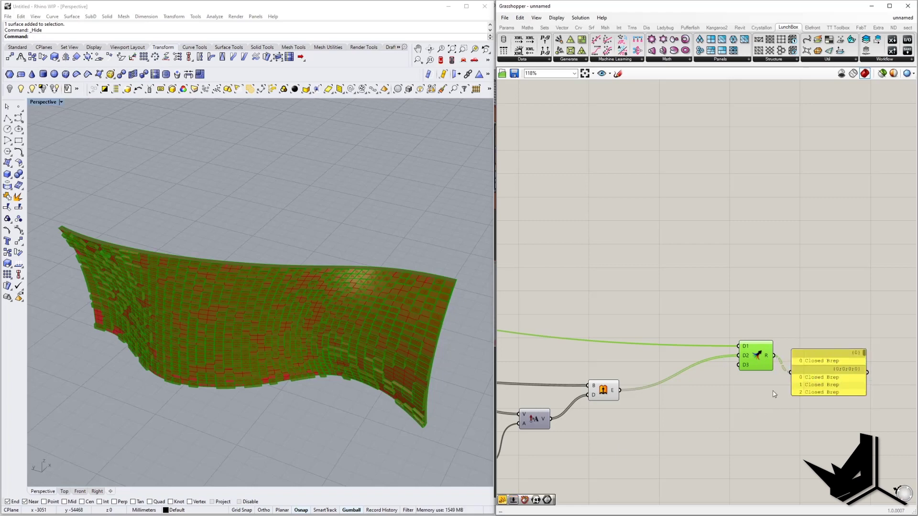
key(Delete)
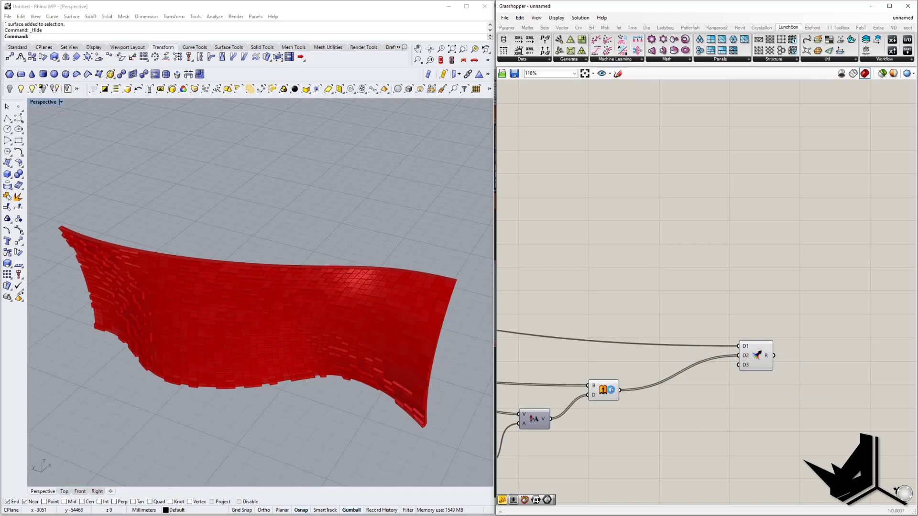
Step: Flatten the R output of the Merge component
click(613, 391)
right_click(614, 393)
click(742, 391)
click(767, 356)
right_click(767, 356)
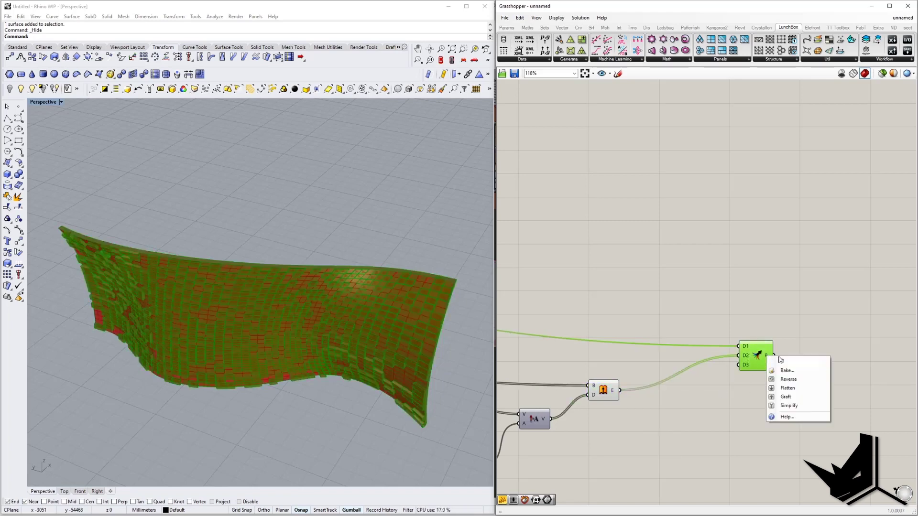
click(796, 388)
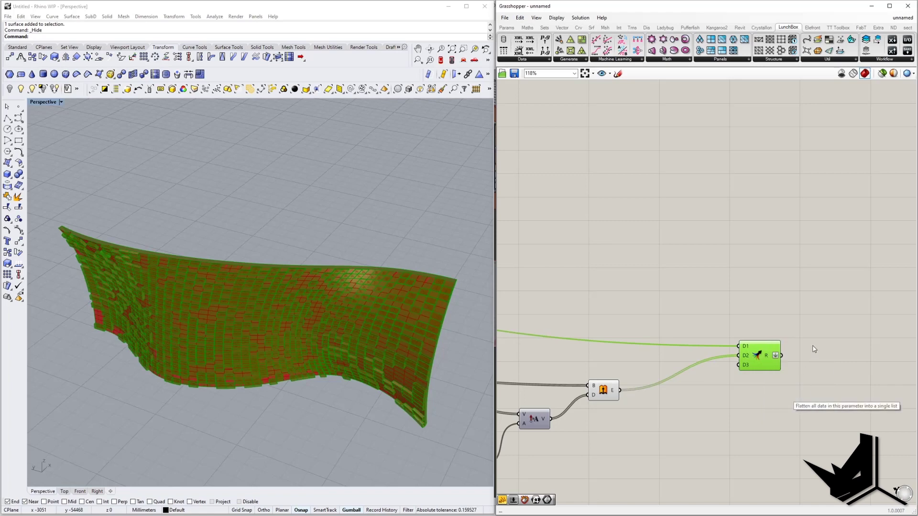
click(794, 386)
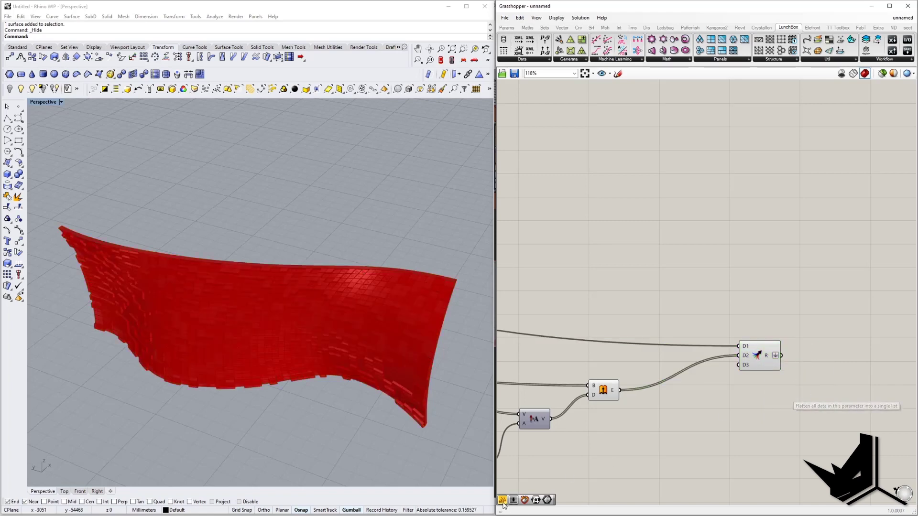
Step: Check the flattened Merge output in a temporary panel and remove that panel
drag(503, 504, 851, 378)
drag(781, 356, 816, 382)
click(848, 361)
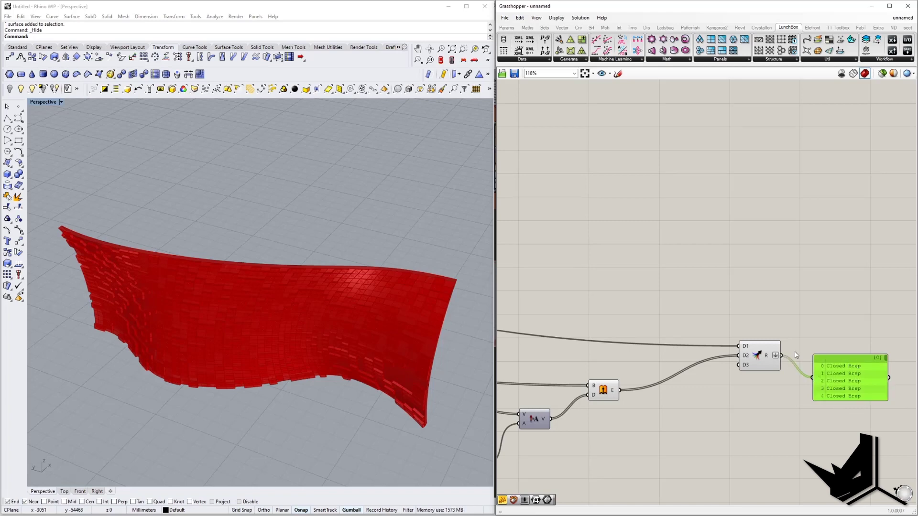
key(Delete)
Step: Add a Revit AddDirectShape.ByGeometry component after Merge and connect the flattened R output to its G input
click(759, 357)
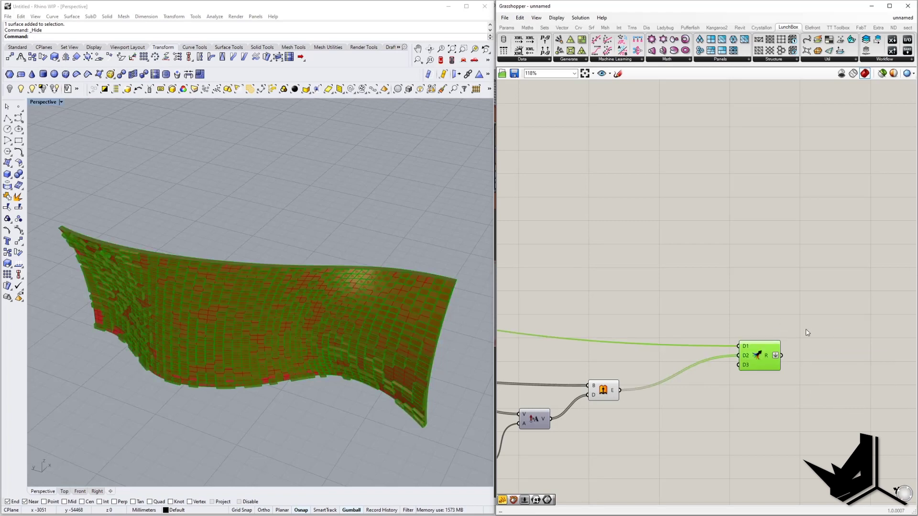
right_drag(806, 332, 782, 333)
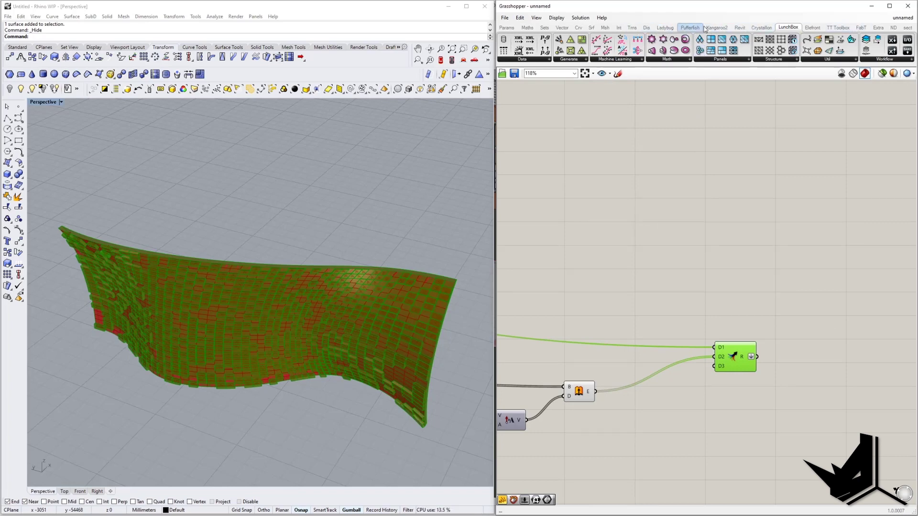
click(739, 27)
click(728, 59)
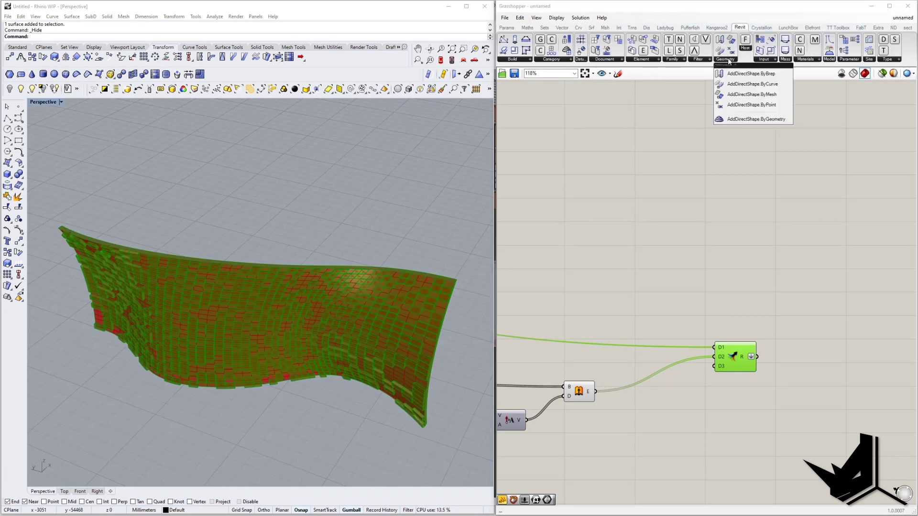
click(750, 121)
click(828, 358)
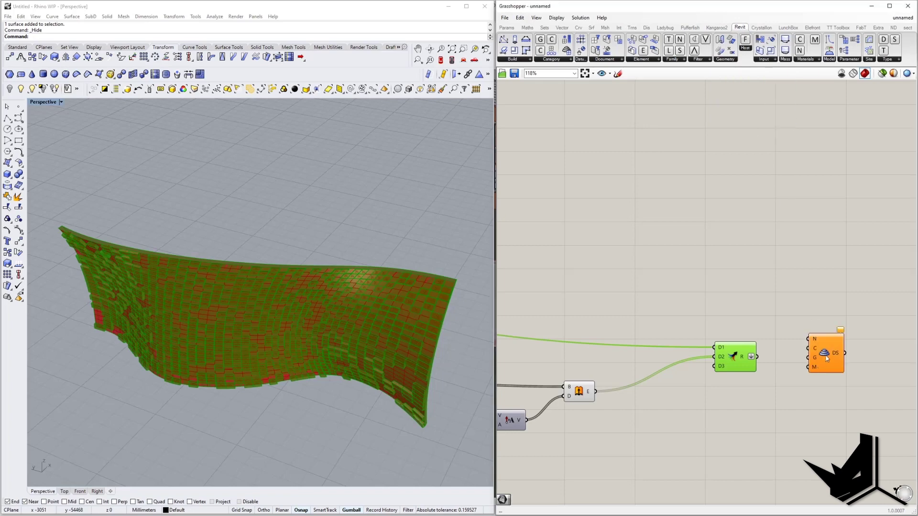
drag(764, 351, 827, 369)
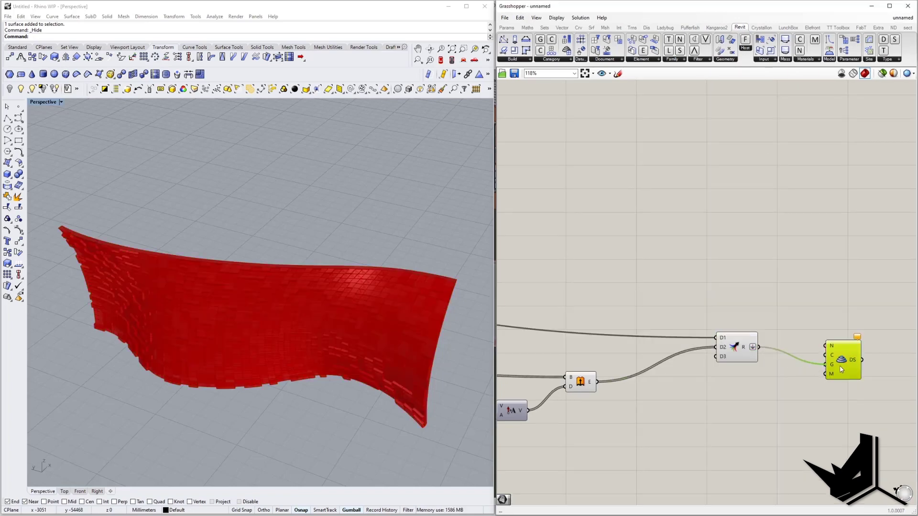
Step: Show the hidden base surface inside the extruded panel wall again using ShowSelected
right_drag(631, 321, 719, 332)
scroll(733, 338, down, 3)
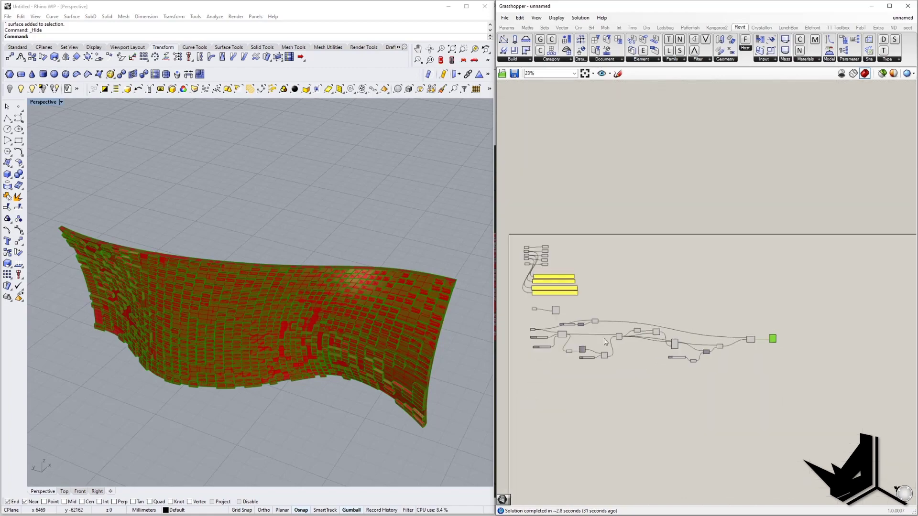
scroll(294, 337, down, 5)
scroll(236, 333, up, 5)
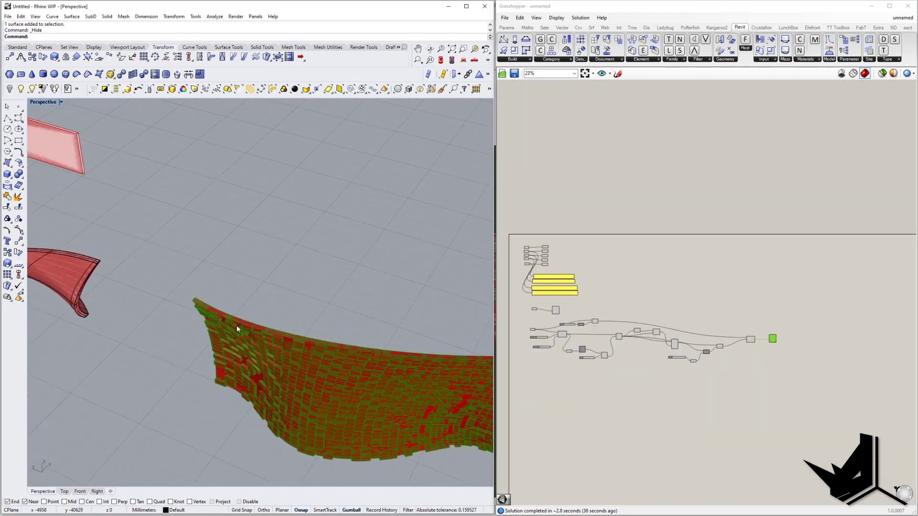
click(32, 90)
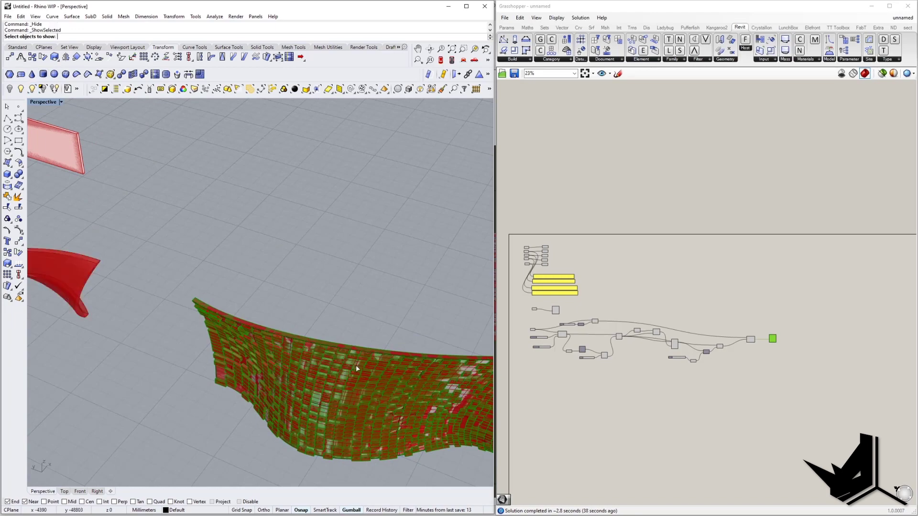
scroll(309, 344, up, 3)
click(309, 344)
key(Return)
Step: Move the base surface away from the panel wall to a spot beside the other curved wall, near the house
scroll(309, 343, down, 8)
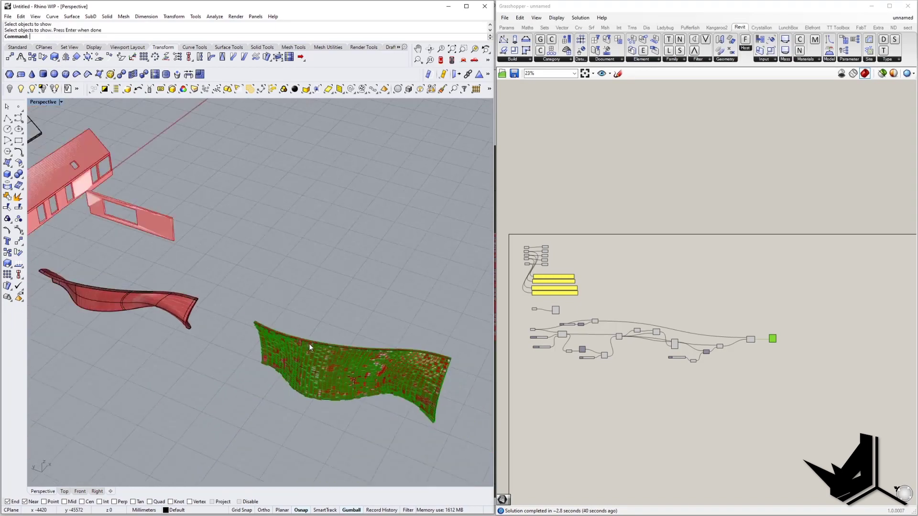
right_drag(323, 360, 412, 334)
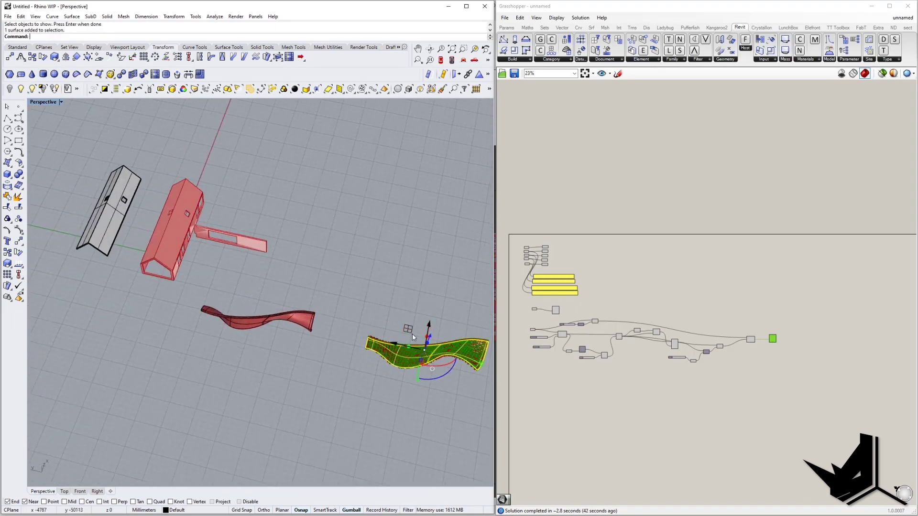
drag(404, 331, 186, 329)
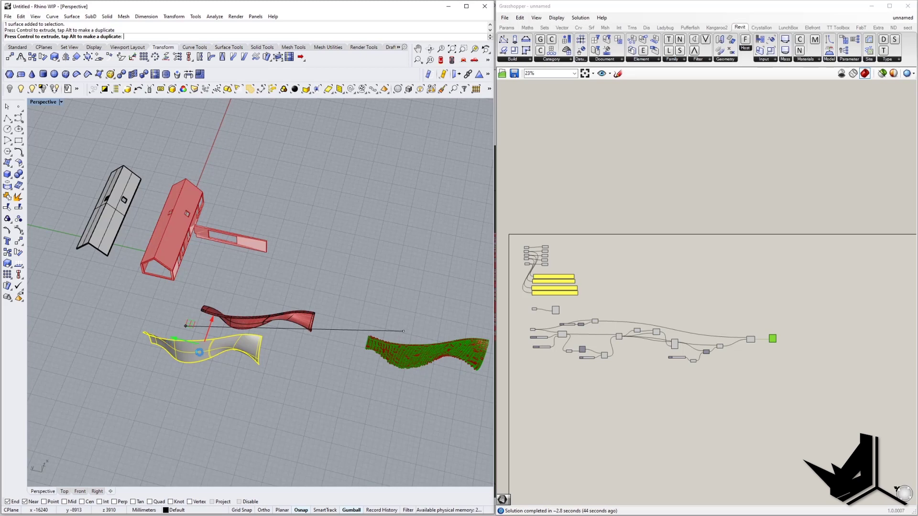
Step: Check the relocated panel wall in the Rhino view and switch to Revit to view it beside the house
right_drag(162, 351, 152, 317)
scroll(151, 317, up, 3)
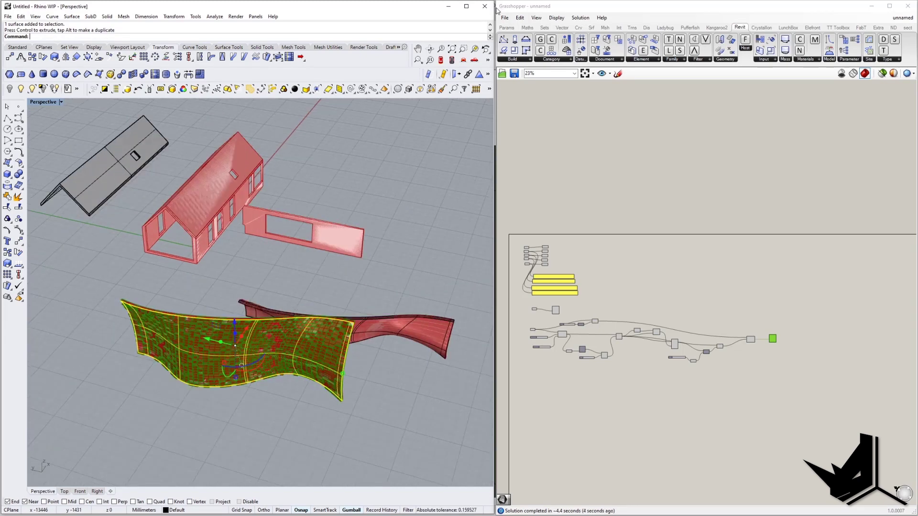
click(447, 8)
middle_drag(287, 269, 582, 275)
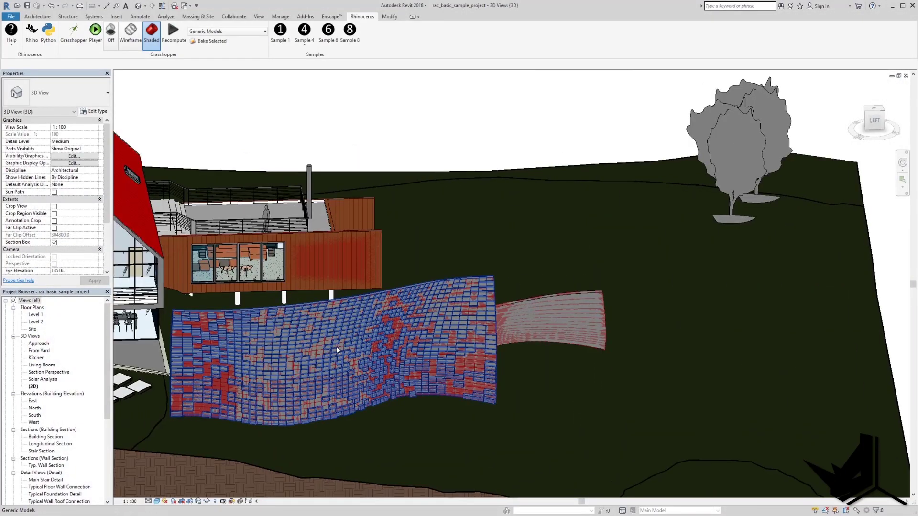
Step: Select the curved panel wall in Revit's 3D view to inspect it as a single element, and clear the selection
click(337, 347)
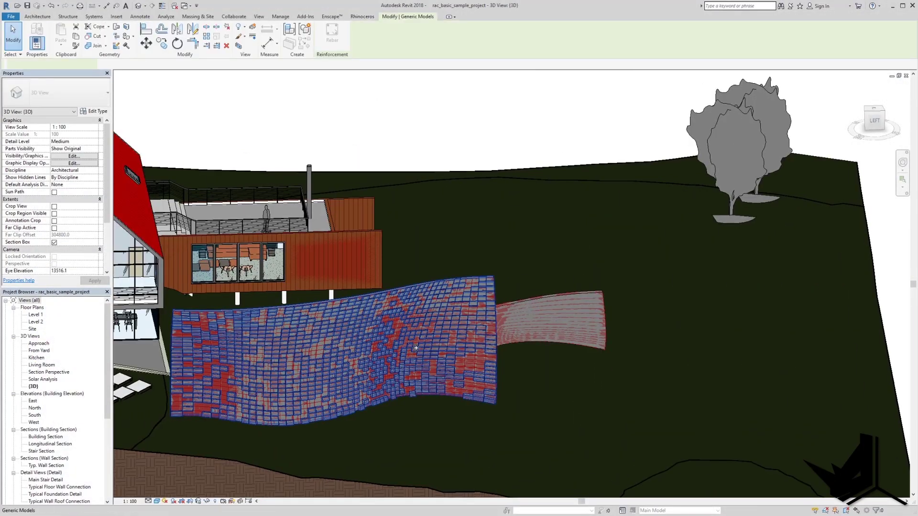
scroll(381, 386, up, 3)
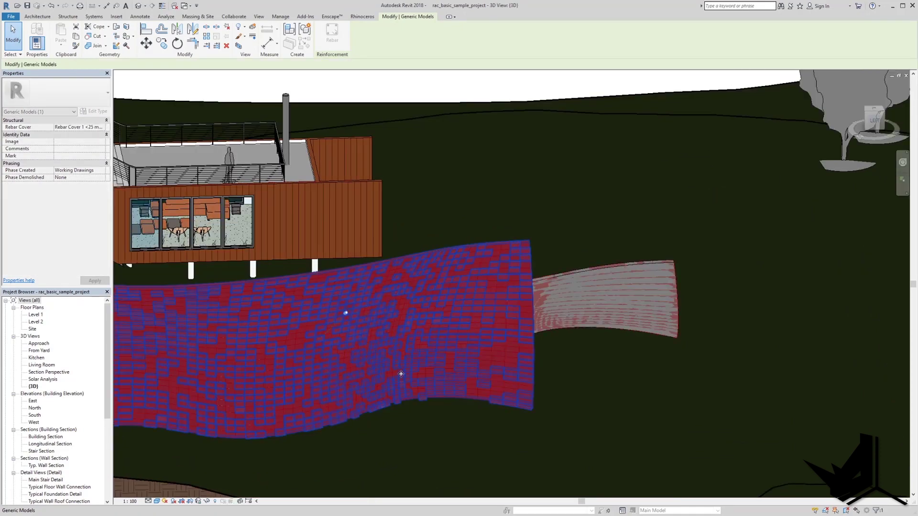
scroll(406, 369, down, 3)
scroll(425, 353, up, 2)
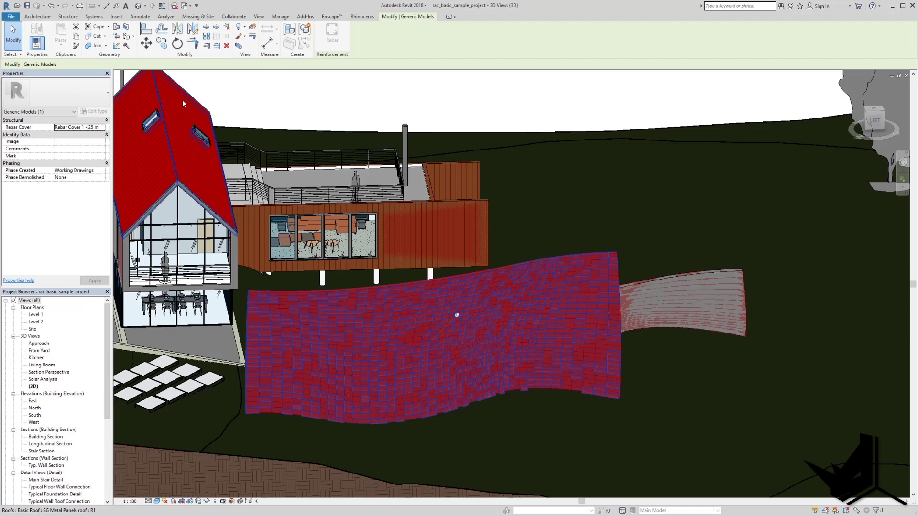
click(14, 30)
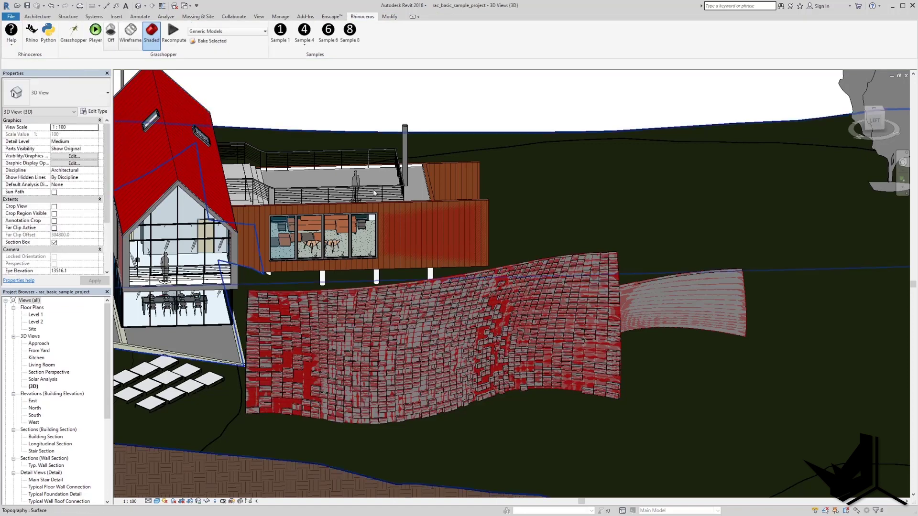